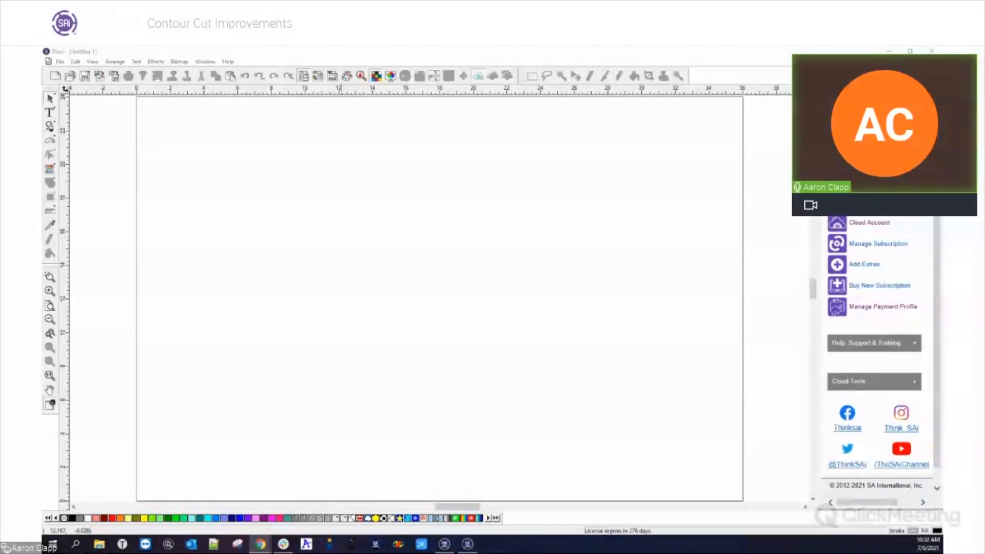
Switch to Production Manager and open Output Size Compensation for the Graphtec FC9000-140 setup
left_click(444, 545)
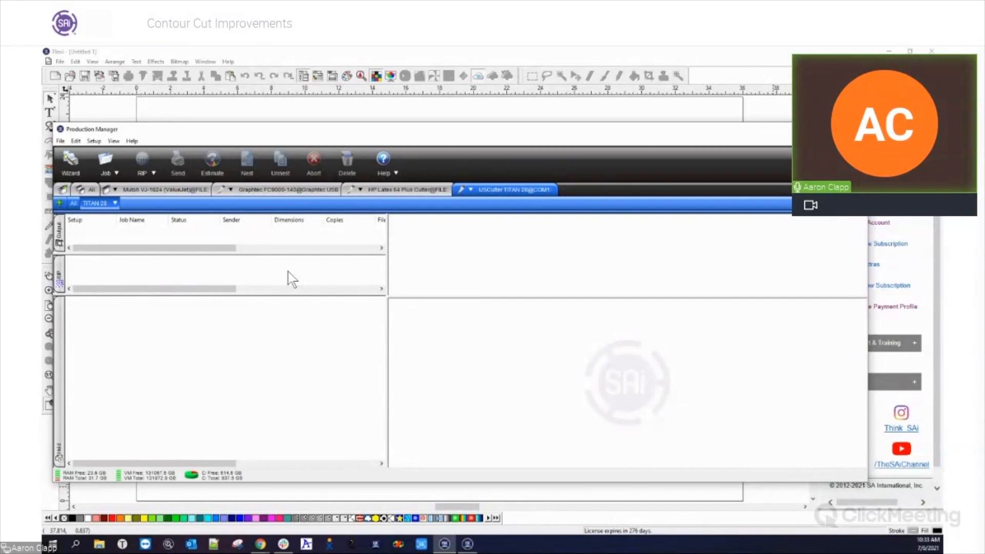
left_click(300, 191)
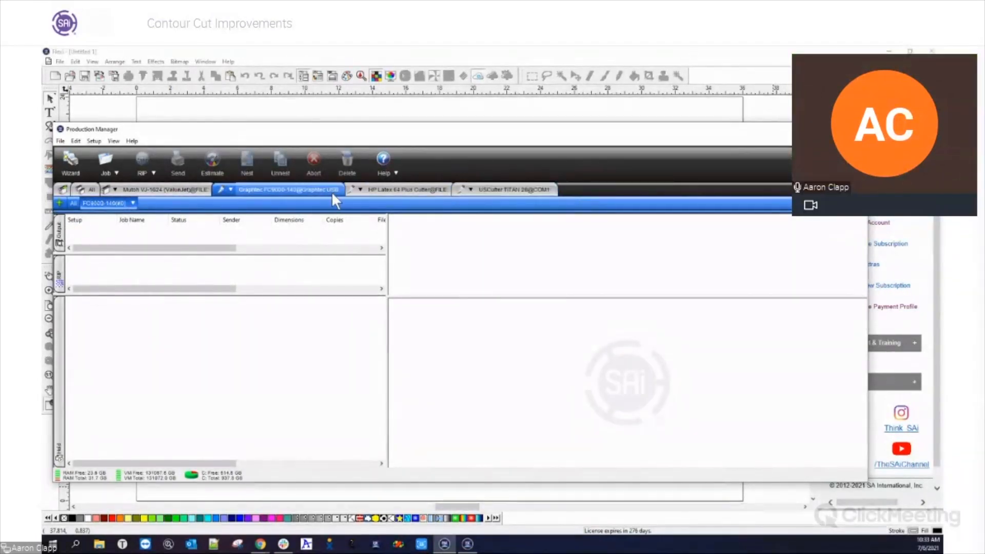
left_click(133, 203)
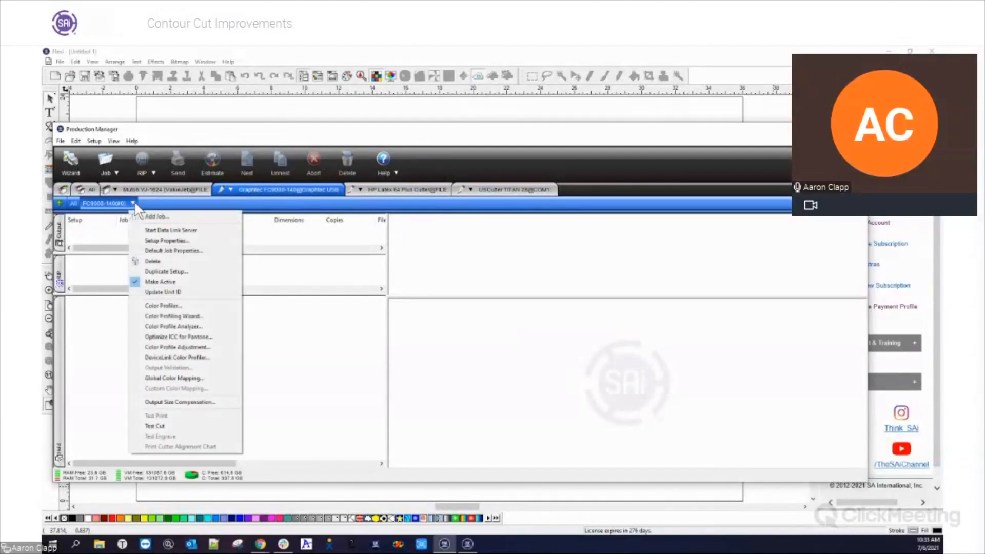
left_click(153, 401)
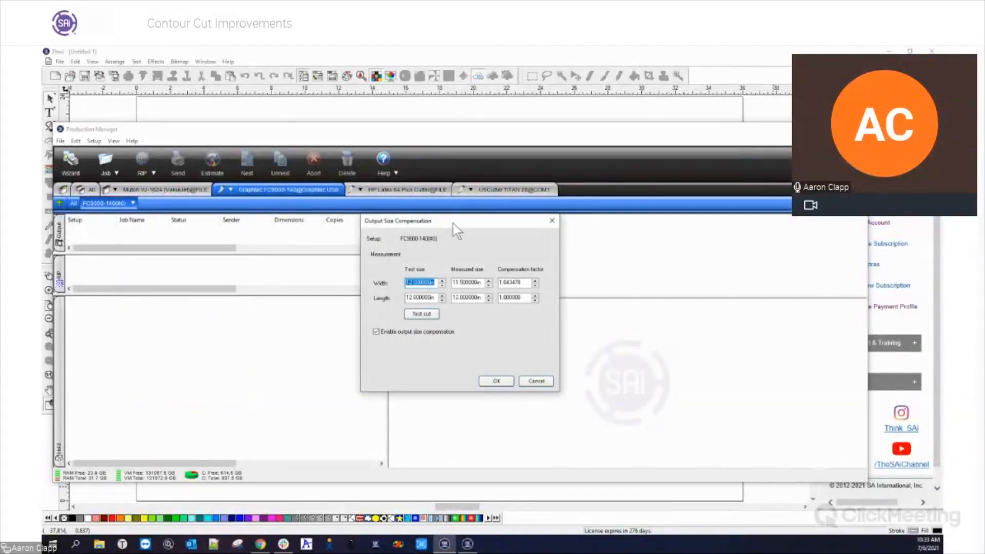
left_click_drag(453, 224, 385, 224)
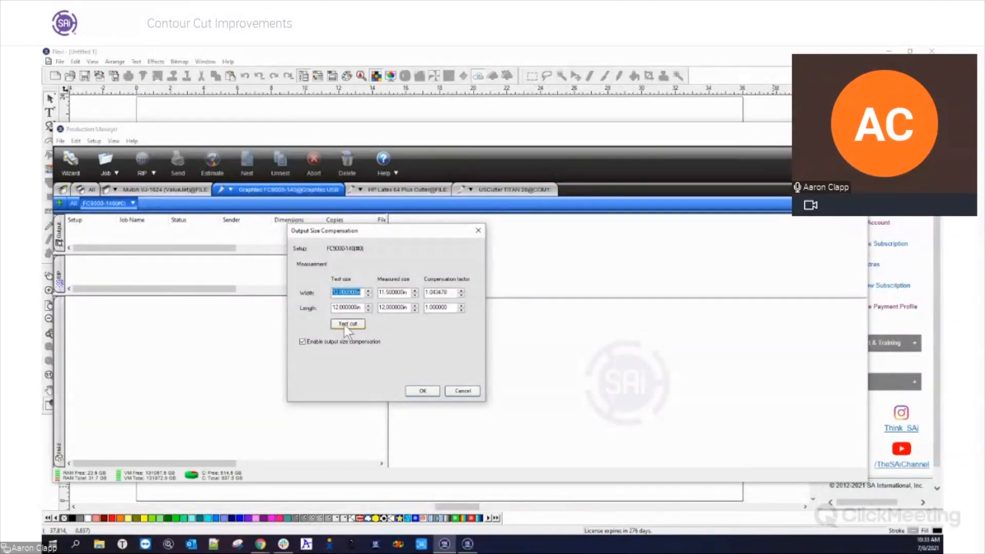
Set the measured width to 12 in in the output size compensation and apply it
left_click_drag(407, 292, 352, 291)
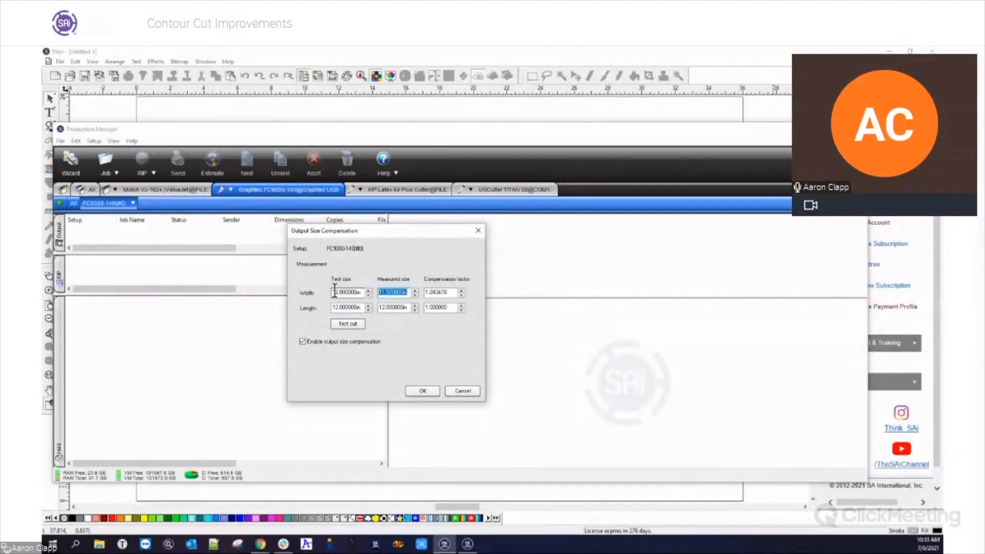
type("12")
key("Tab")
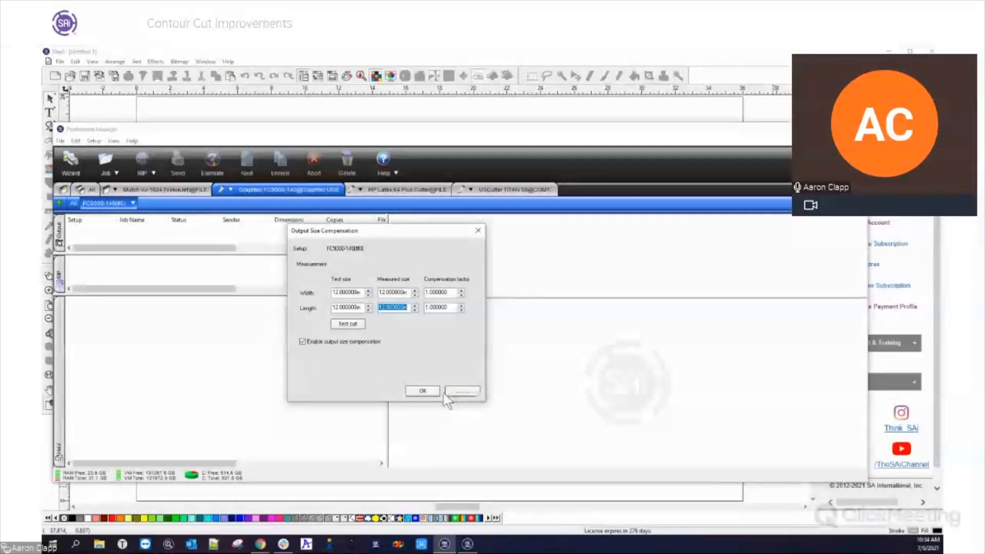
left_click(422, 392)
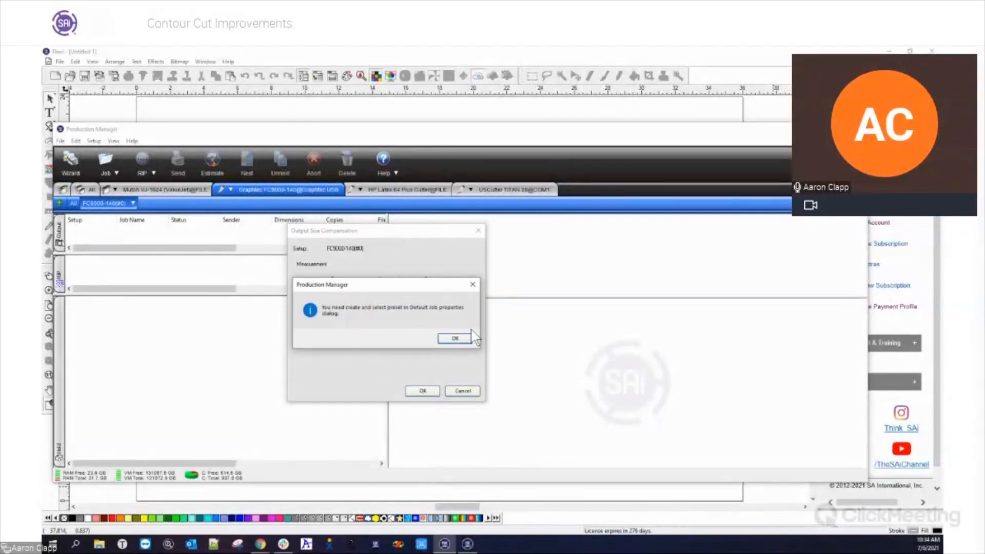
left_click(456, 339)
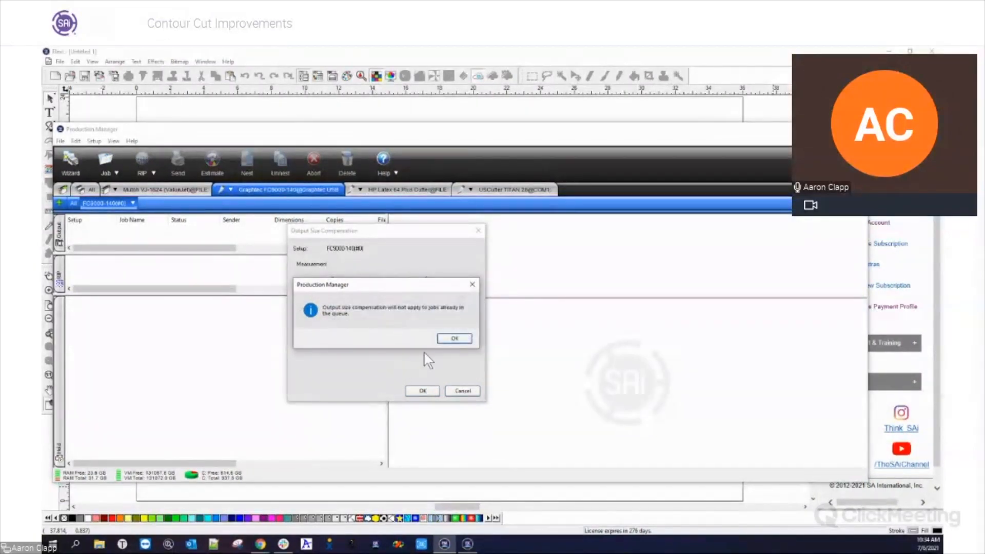
left_click(451, 338)
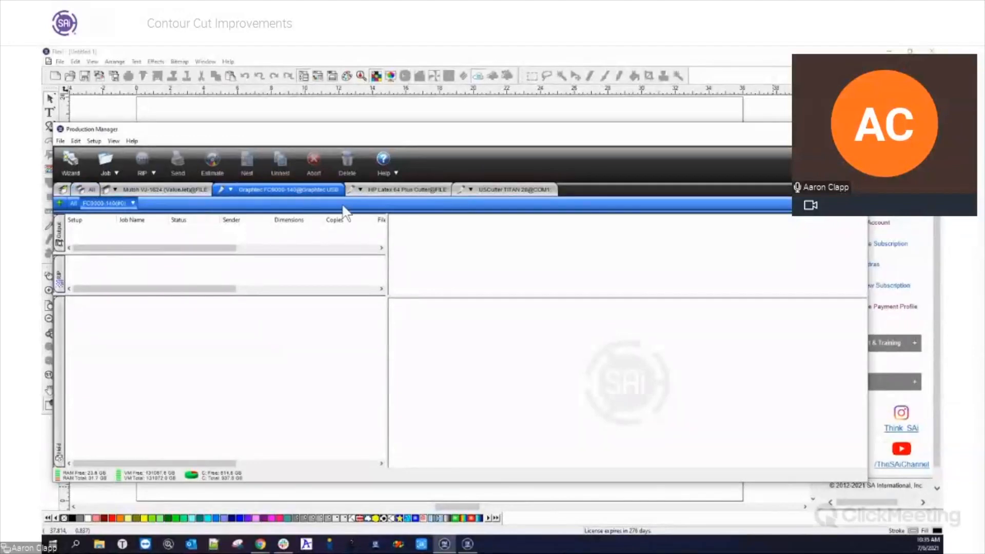
Set the measured width to 11.5 in in the Graphtec FC9000-140's output size compensation and apply it
left_click(352, 188)
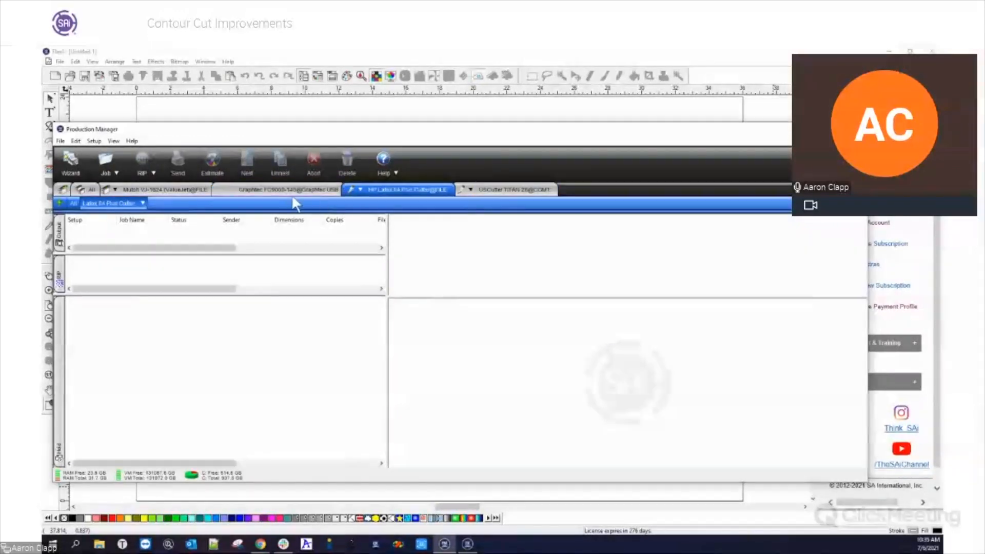
left_click(277, 193)
left_click(133, 203)
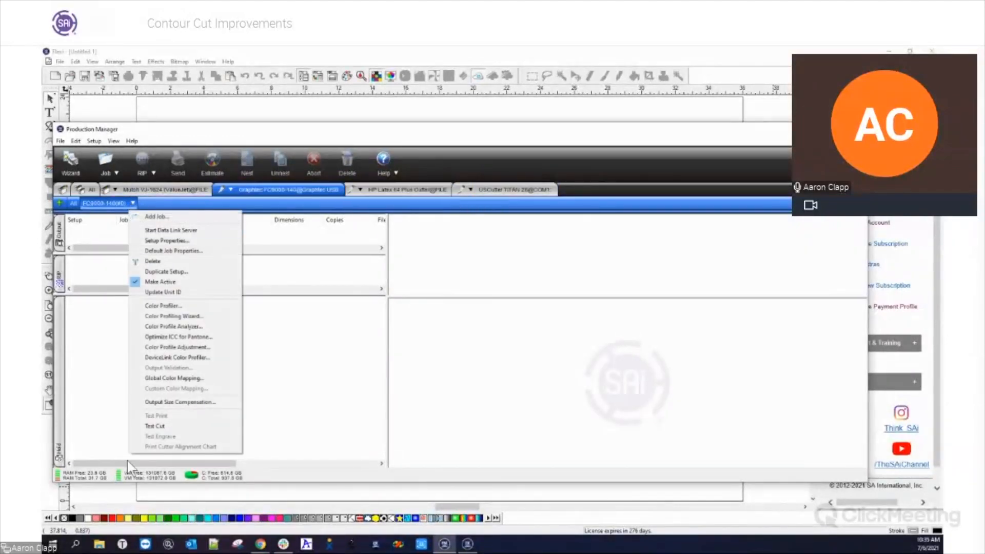
left_click(179, 402)
key("Tab")
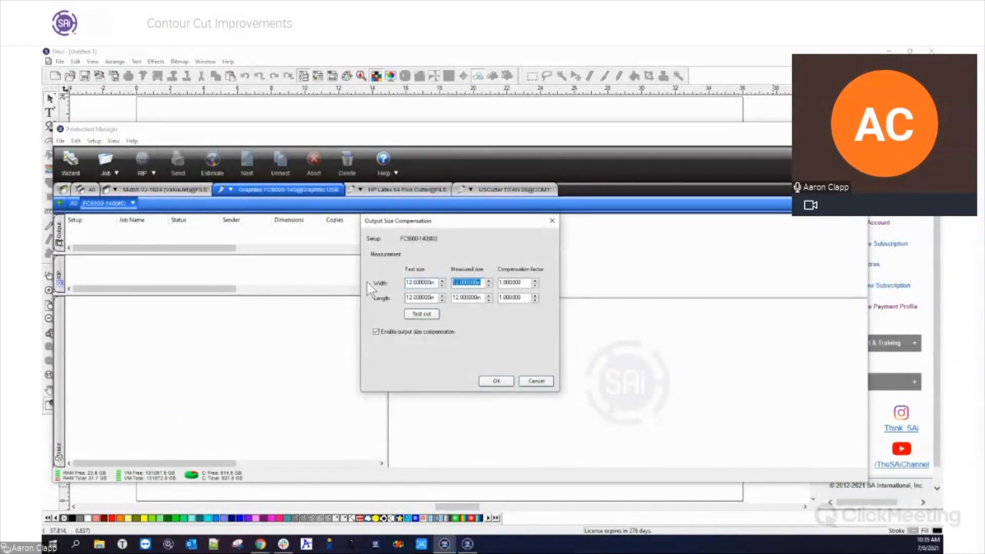
type("11.5")
key("Tab")
left_click(484, 381)
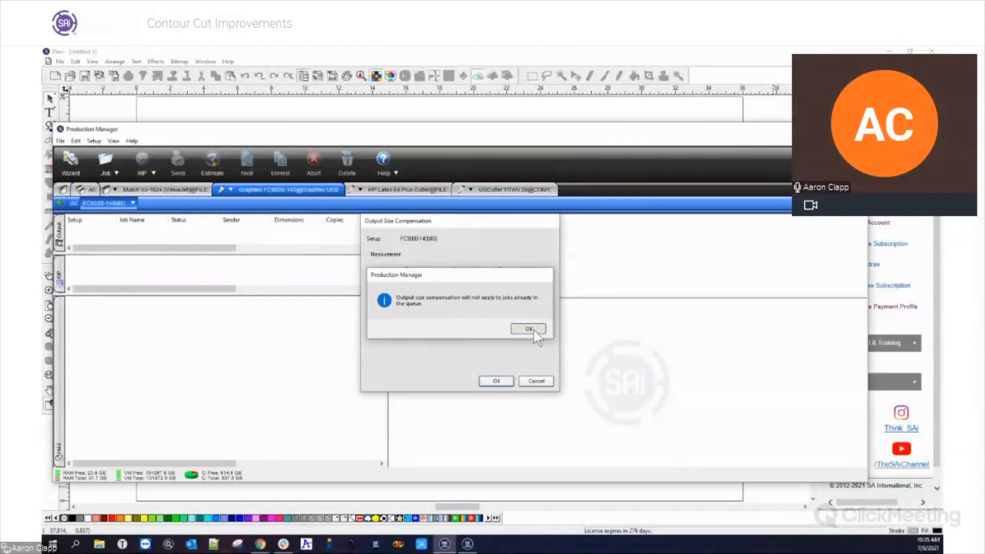
left_click(533, 328)
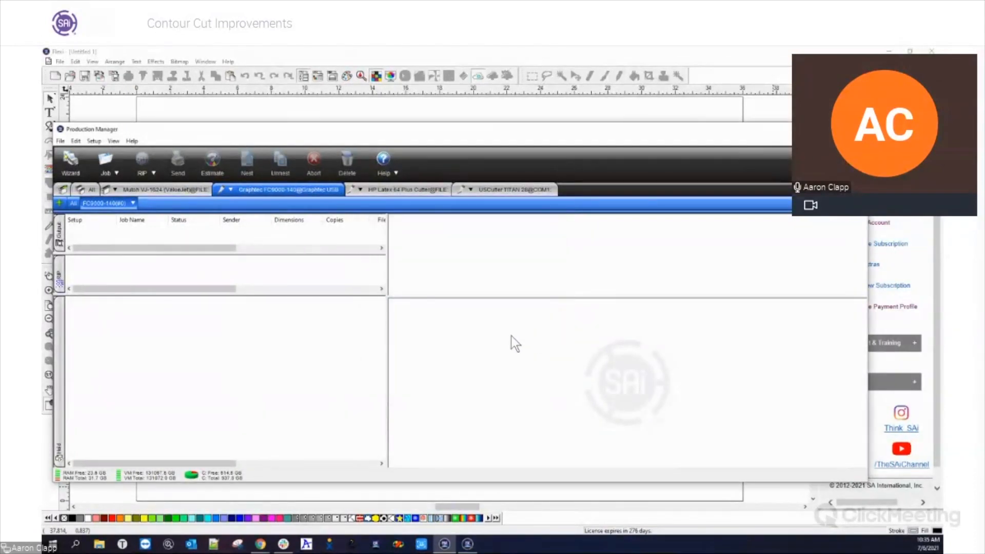
Save the FC9000-140's default job properties as a new preset named "11-5 Comp" and accept the properties
left_click(133, 203)
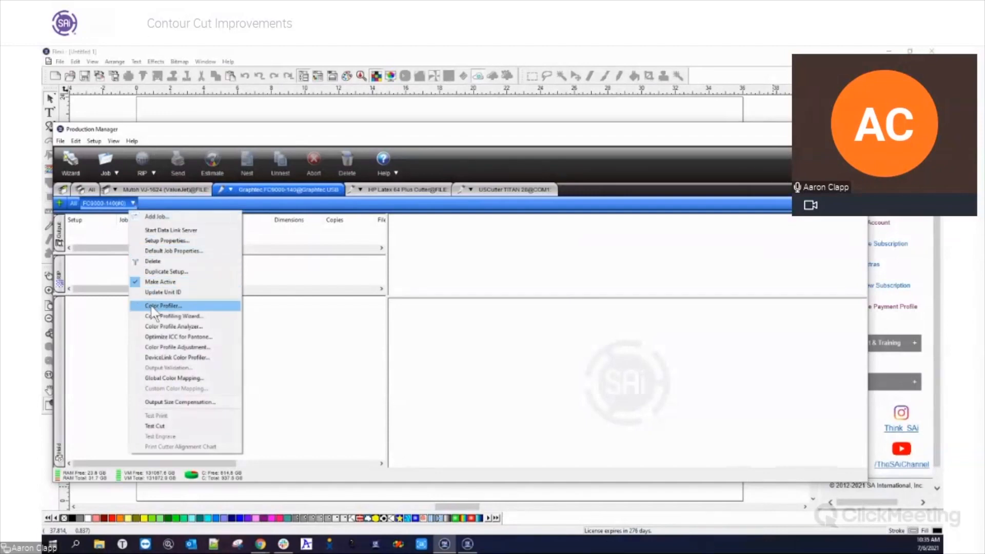
left_click(161, 253)
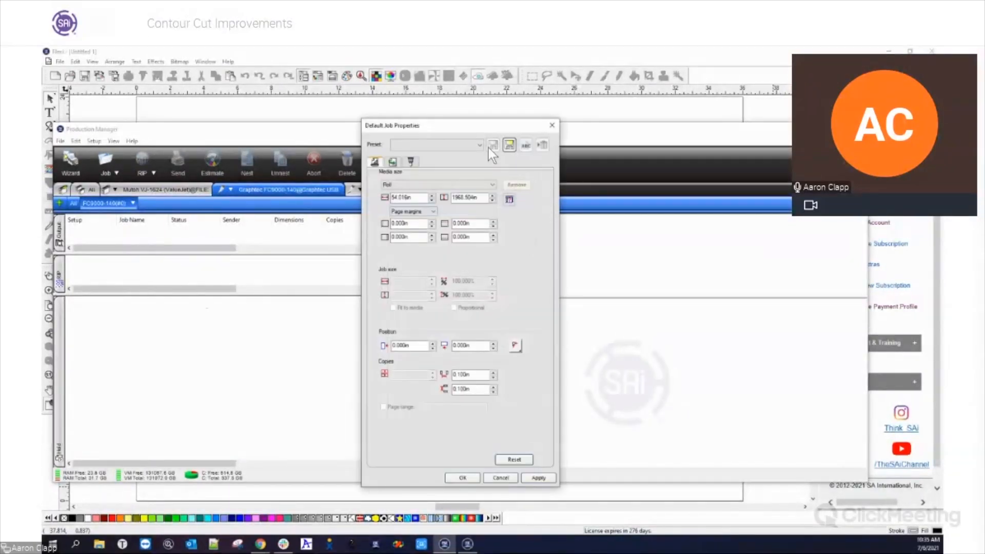
left_click(509, 144)
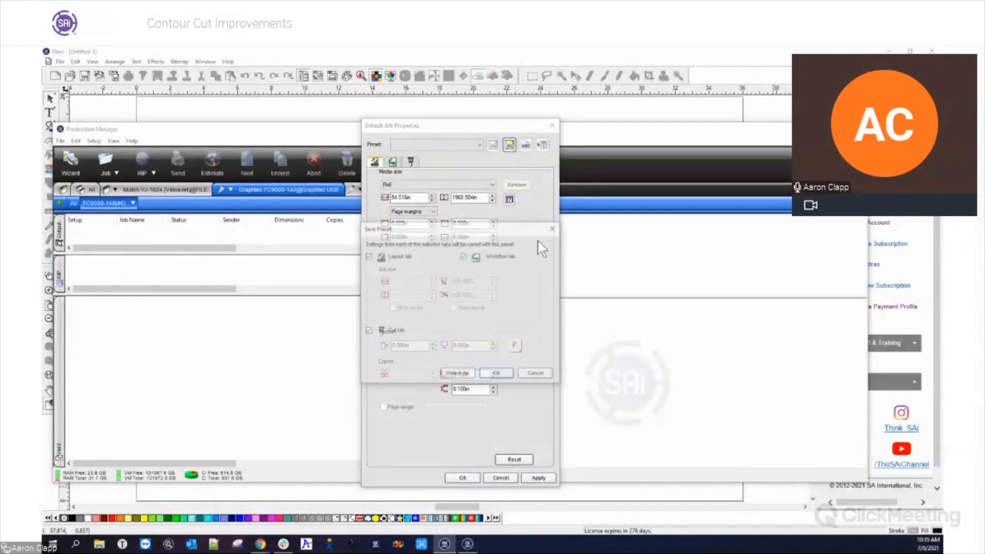
left_click(500, 375)
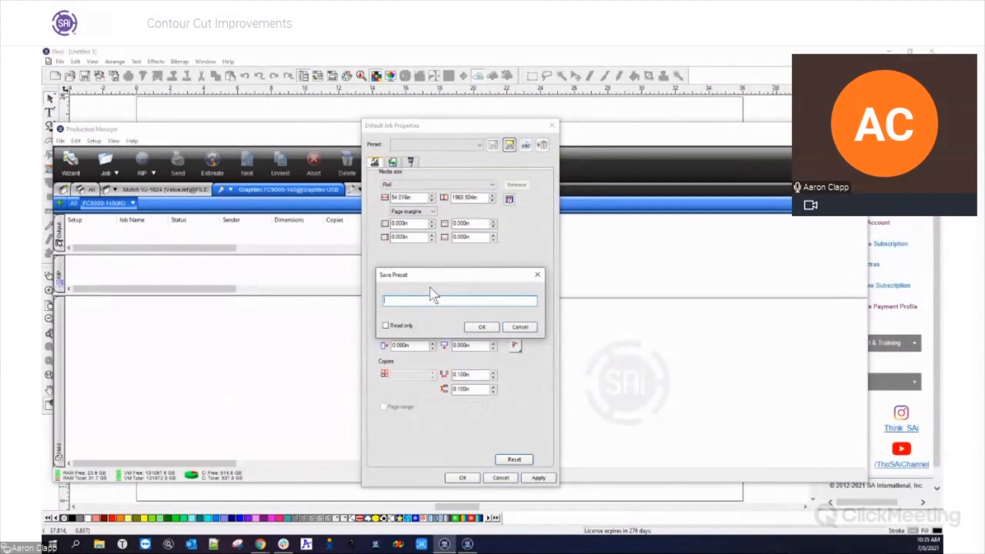
type("11-5 C")
key("BackSpace")
key("BackSpace")
left_click(482, 327)
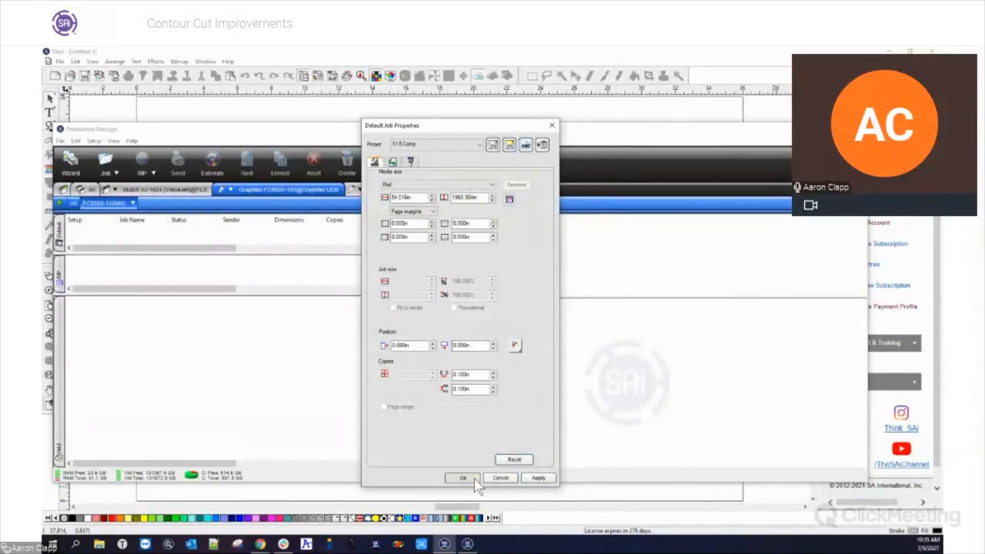
left_click(475, 479)
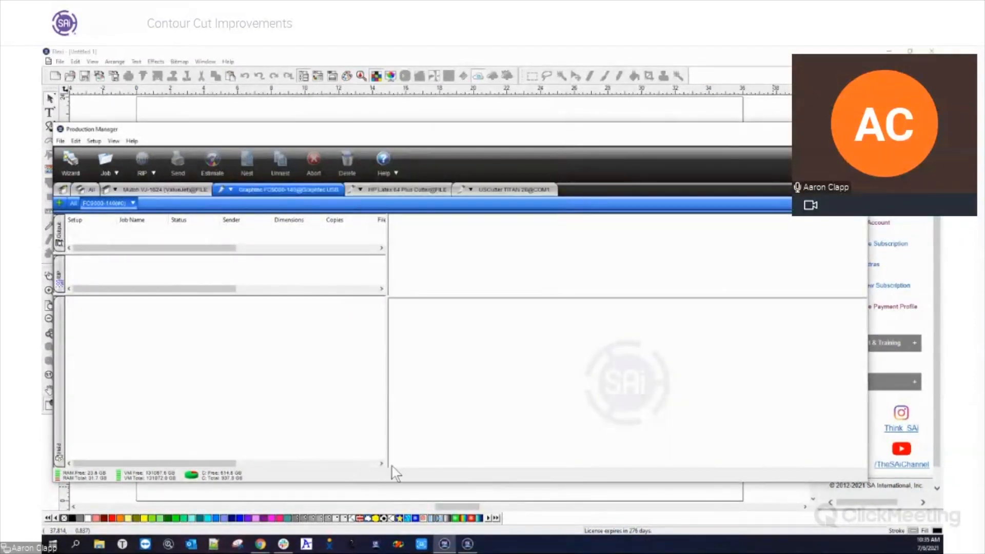
Examine the preset choice and the Save in preset option in the FC9000-140's output size compensation, leaving without changes
left_click(132, 203)
left_click(174, 402)
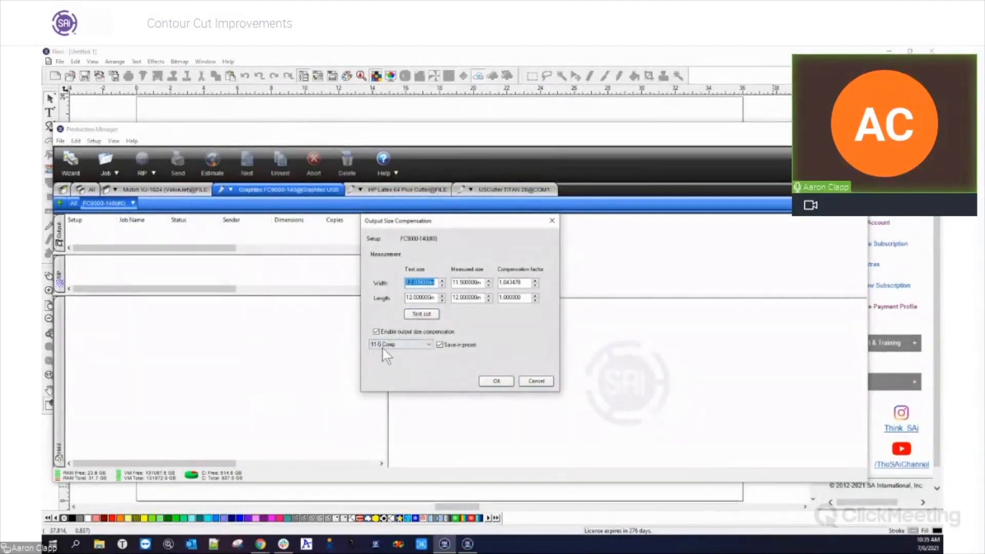
left_click(440, 344)
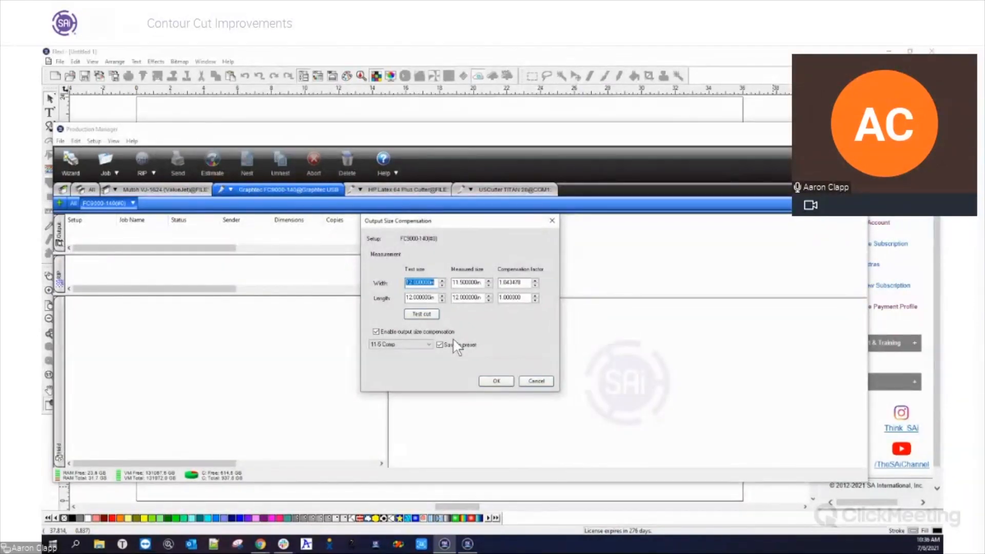
left_click(429, 345)
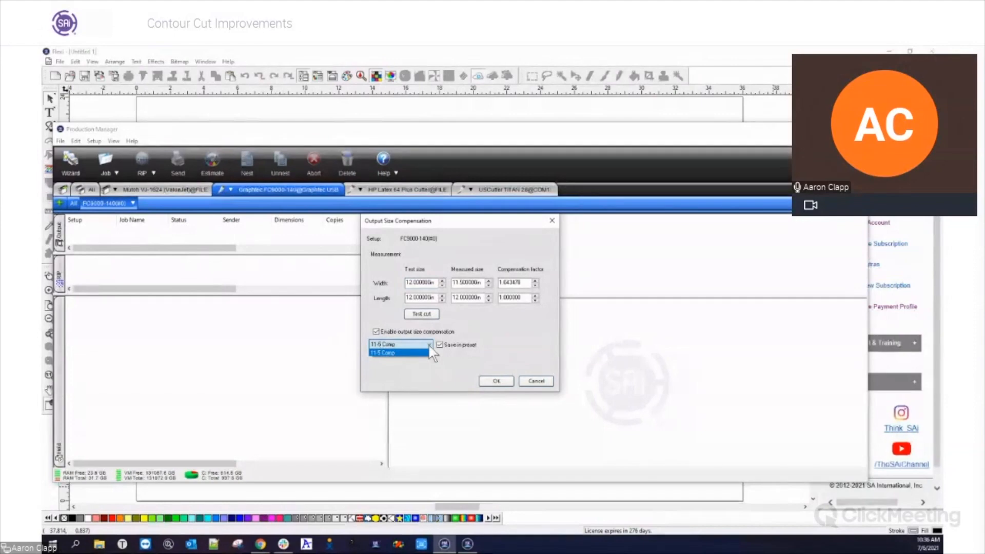
left_click(439, 375)
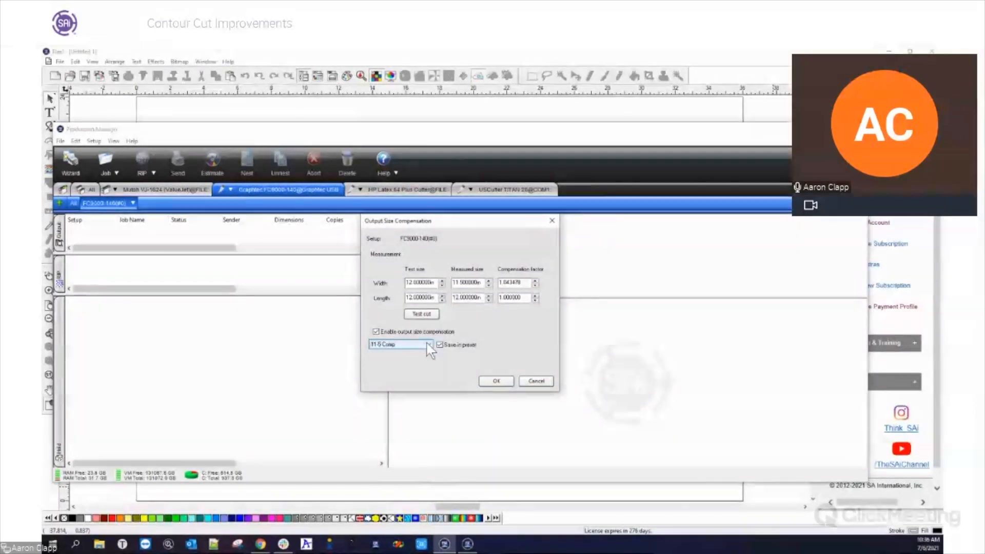
left_click(536, 381)
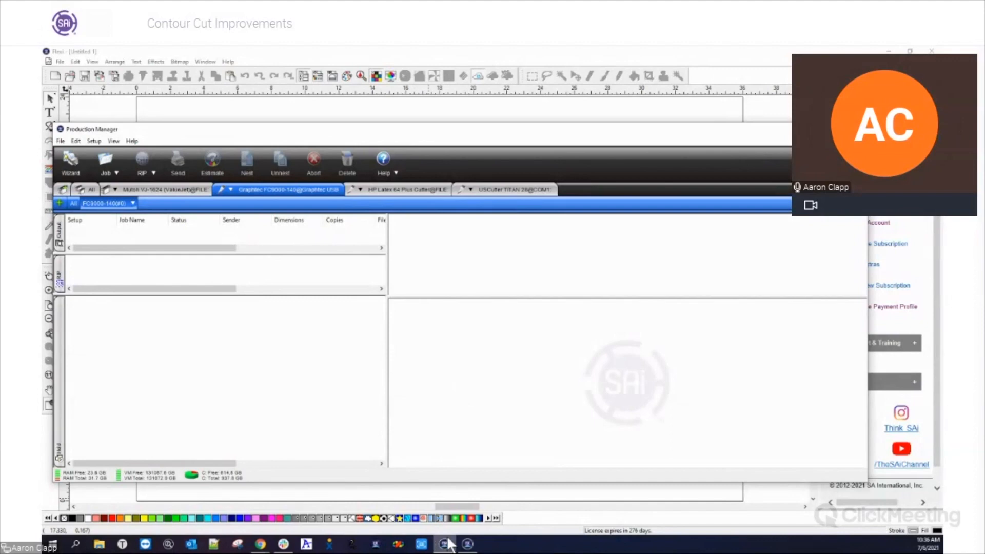
Switch to Flexi, draw a circle about 5 in in diameter and apply a contour cut with a 0.125 in offset
left_click(467, 544)
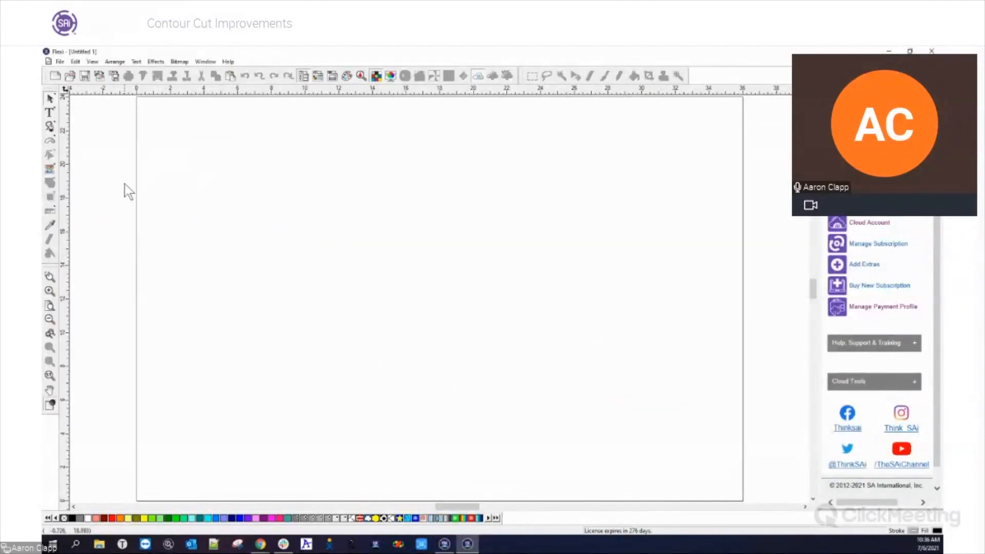
left_click(50, 143)
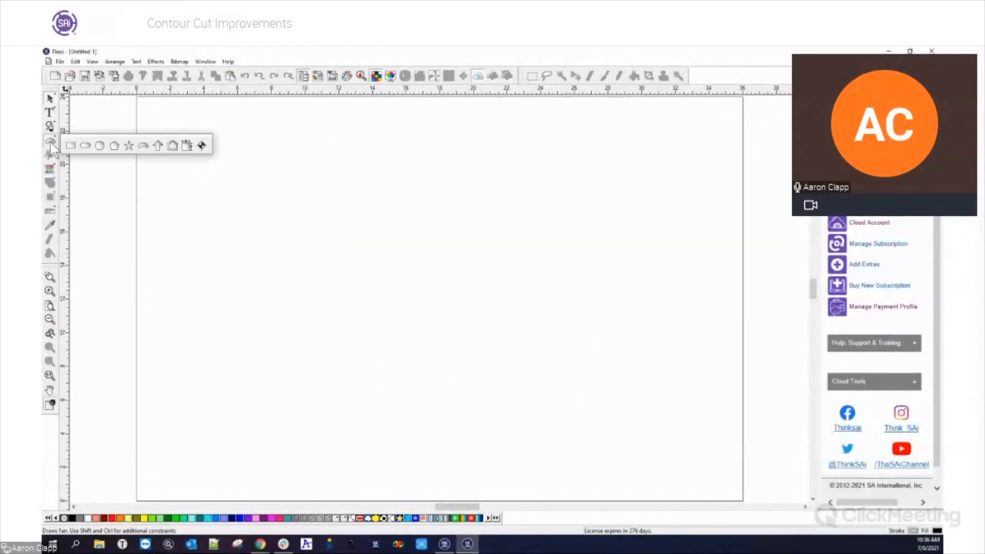
left_click(99, 145)
left_click_drag(294, 222, 323, 248)
right_click(365, 251)
left_click(370, 258)
left_click(308, 222)
left_click(50, 198)
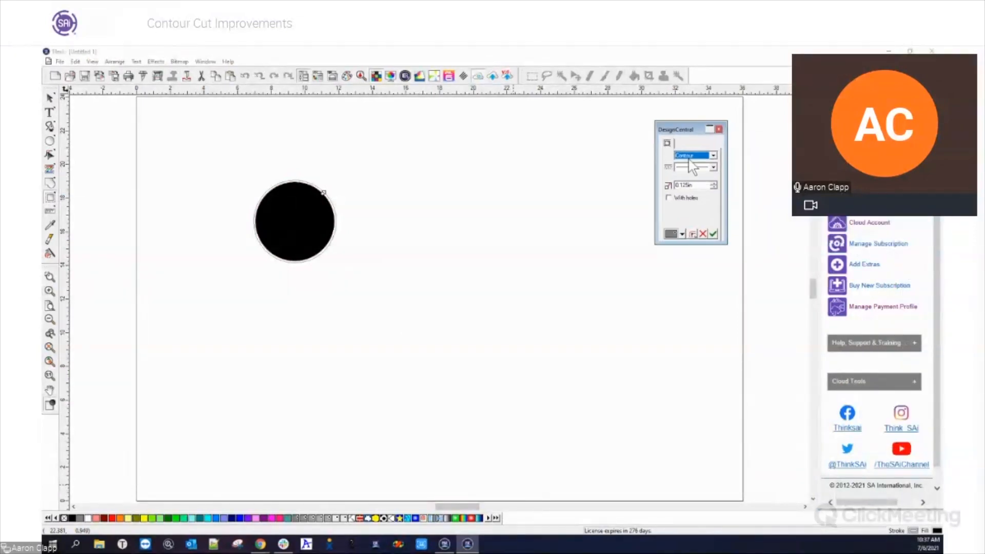
left_click(713, 235)
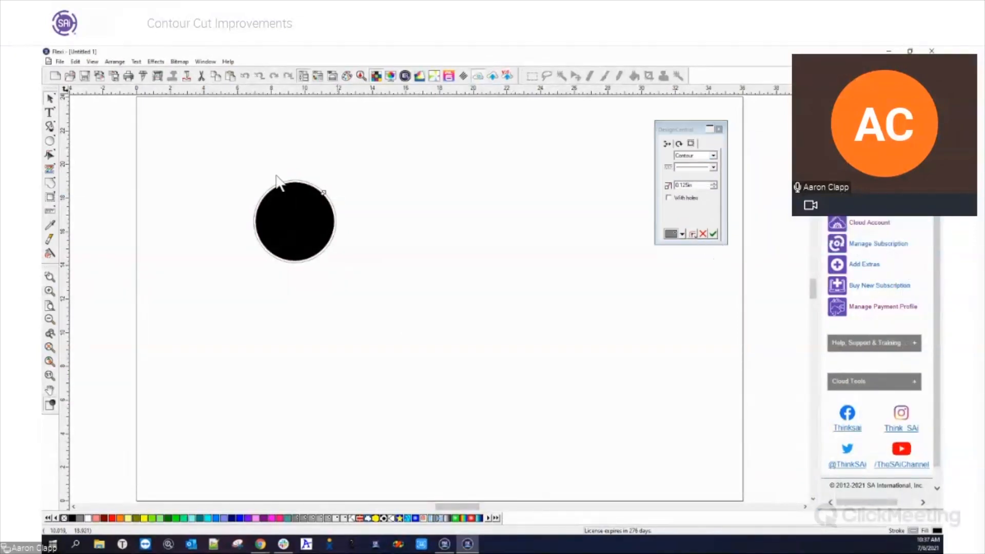
Open RIP and Print for the circle and select the FC9000-140 on Graphtec USB as the contour cutter
left_click(158, 77)
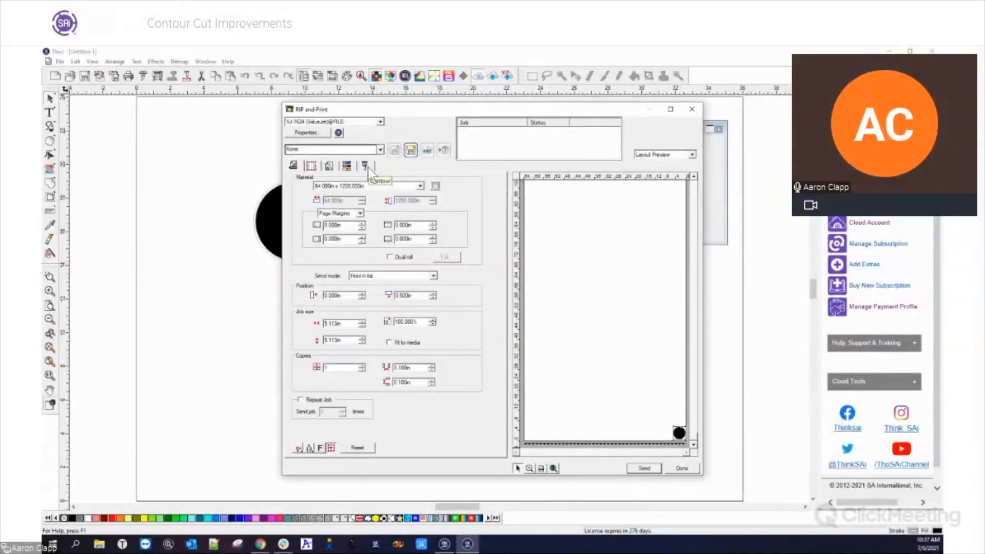
left_click(366, 166)
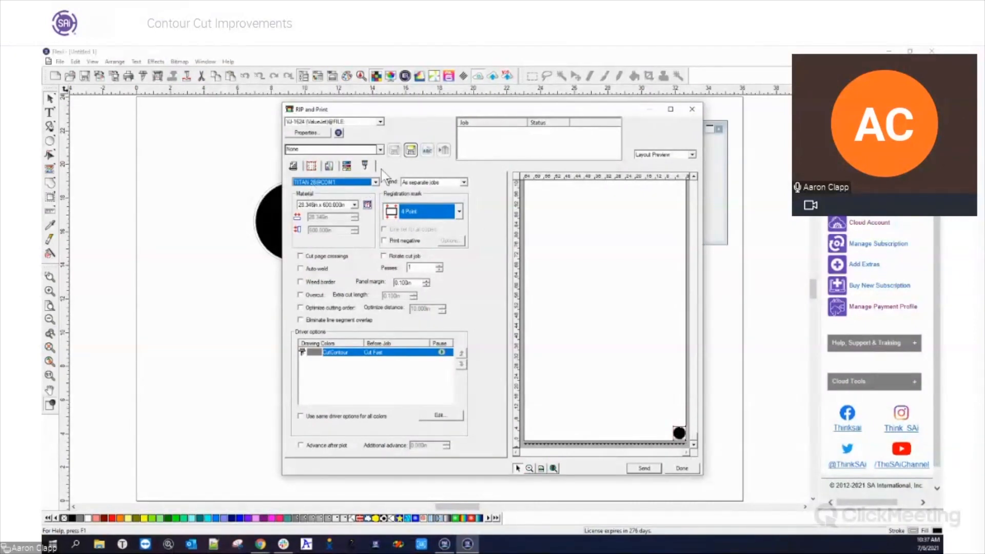
left_click(378, 182)
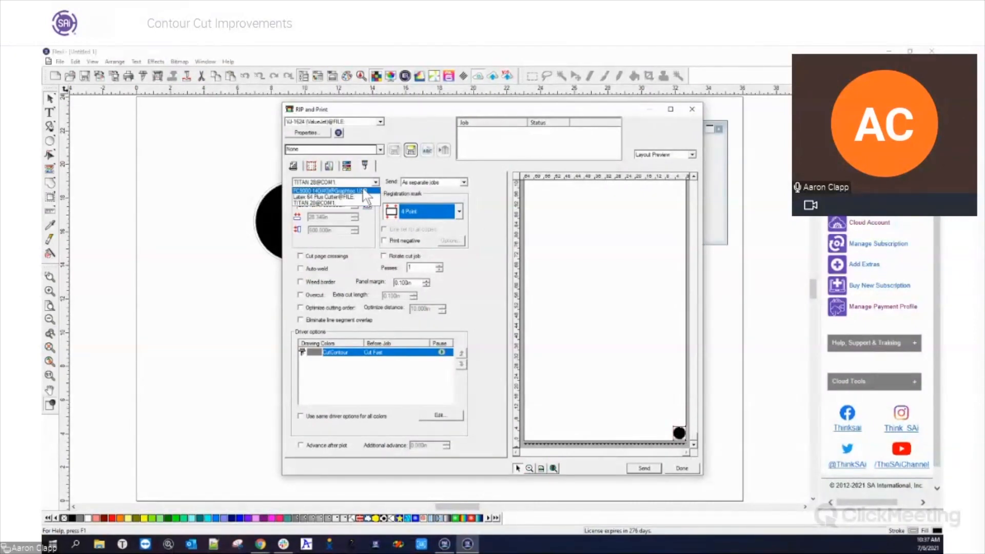
left_click(363, 191)
left_click(564, 331)
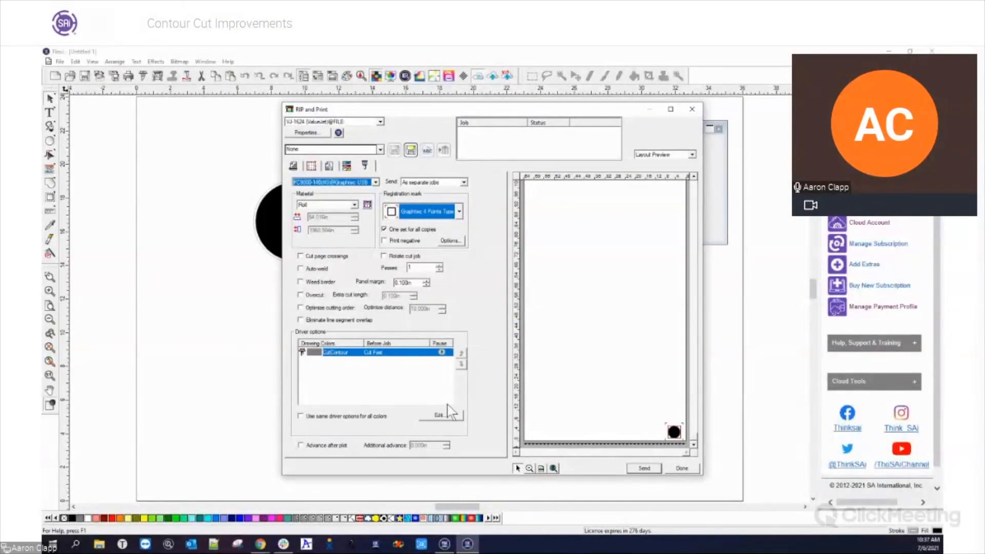
Examine the CutContour driver option presets for the FC9000-140, including #1 Plotter Condition, and leave without changes
left_click(439, 415)
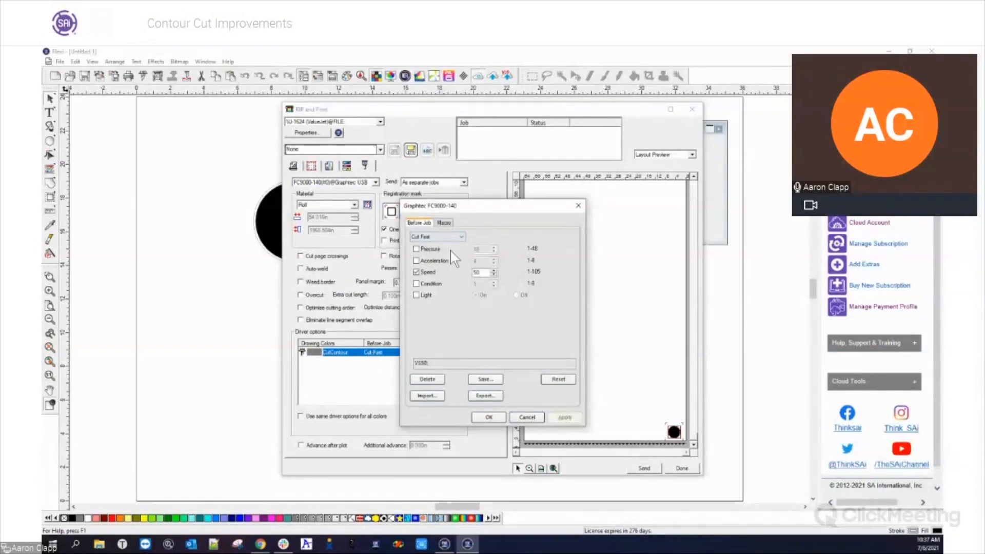
left_click(444, 238)
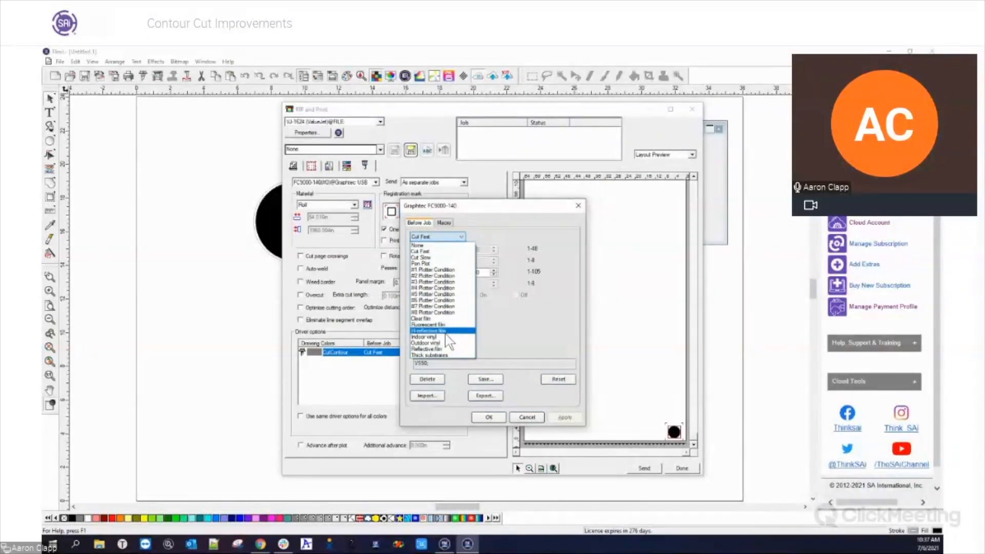
left_click(442, 269)
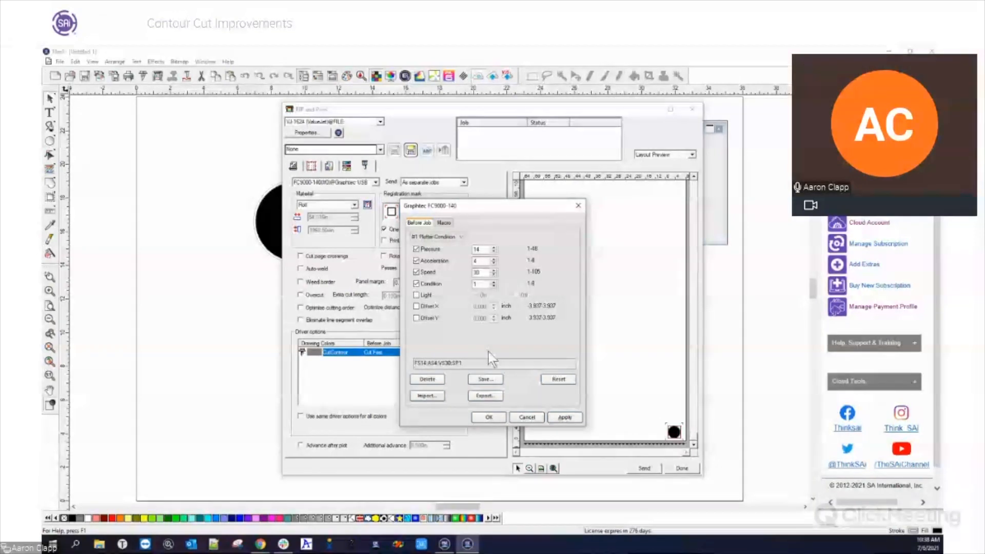
left_click(527, 416)
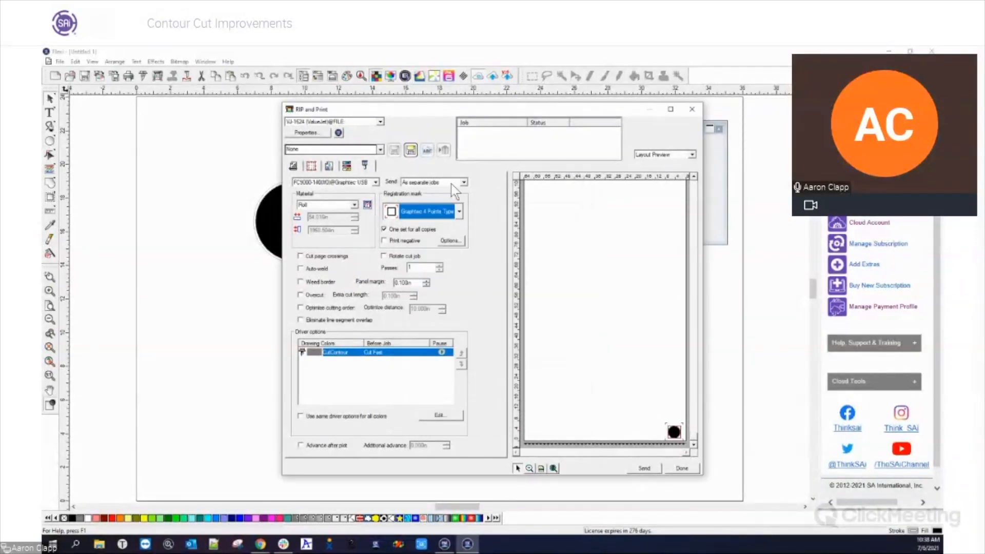
Select the TITAN 28 on COM1 as the contour cutter and accept the media size notice
left_click(376, 182)
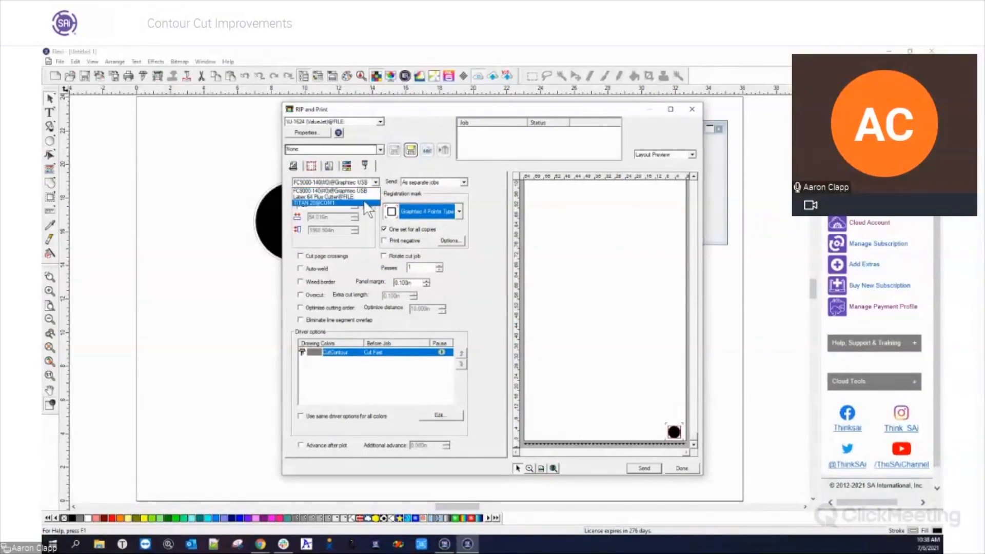
left_click(365, 203)
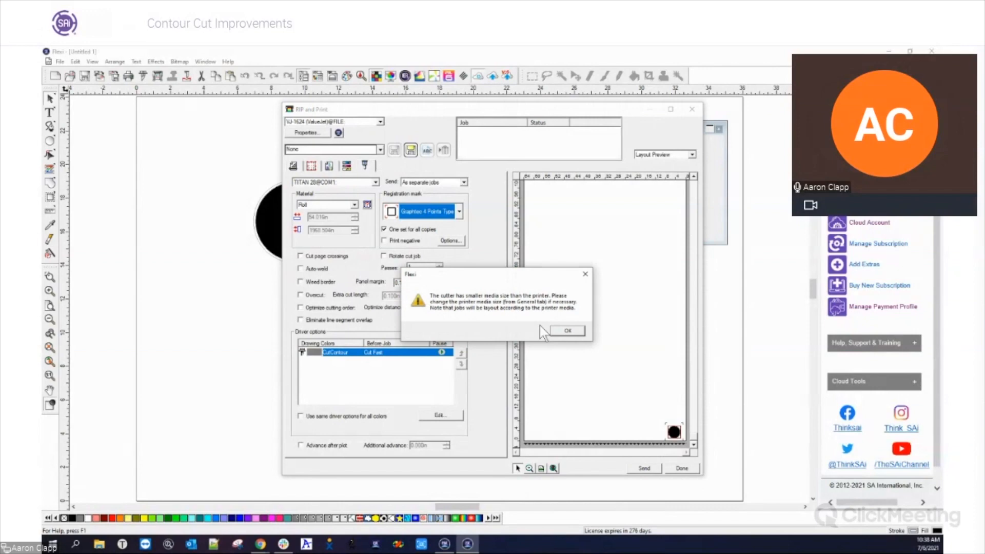
left_click(564, 331)
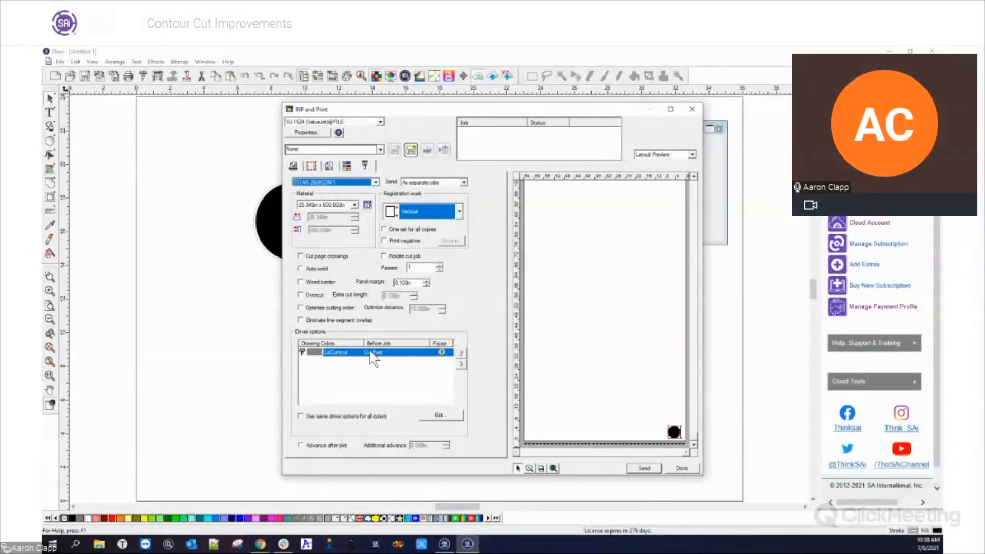
Examine the TITAN 28's driver options for the CutContour color and close RIP and Print without sending
left_click(433, 415)
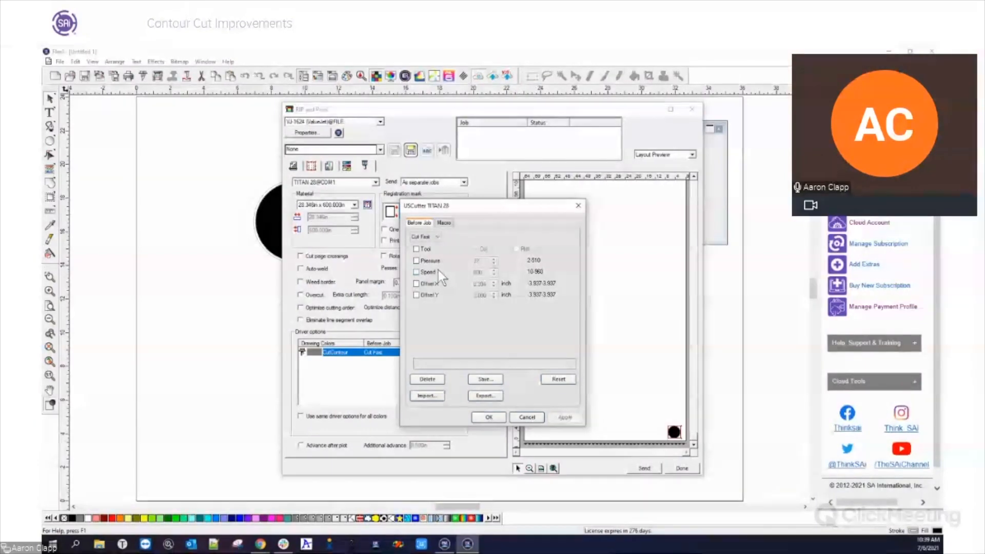
left_click(490, 418)
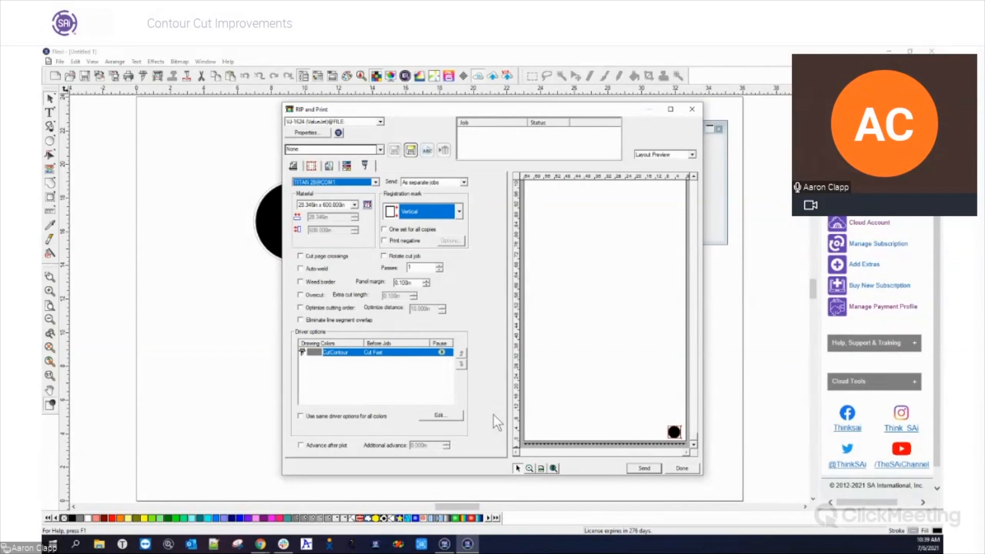
left_click(692, 109)
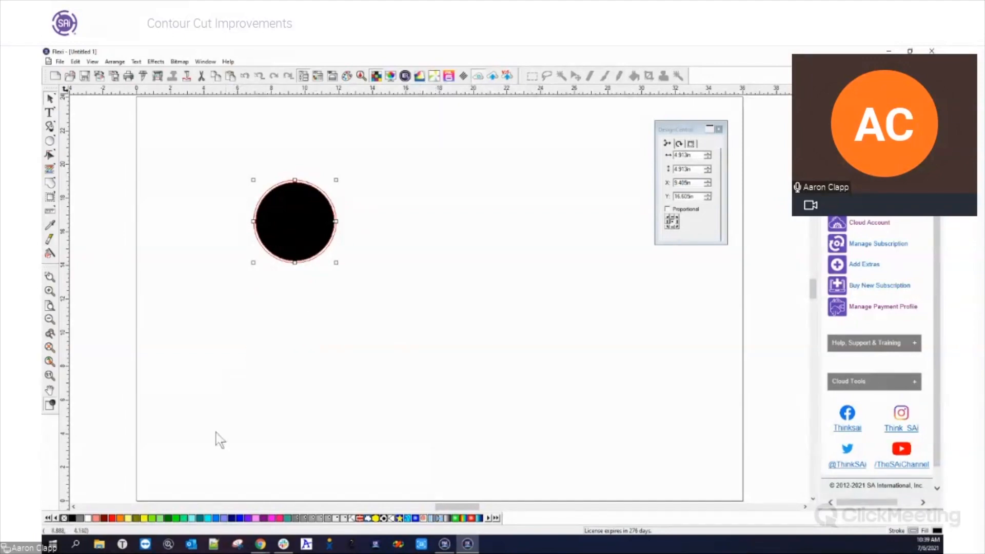
Switch to Production Manager and add Curved shape.pdf from the Desktop as a job to the VJ-1624 setup
left_click(444, 547)
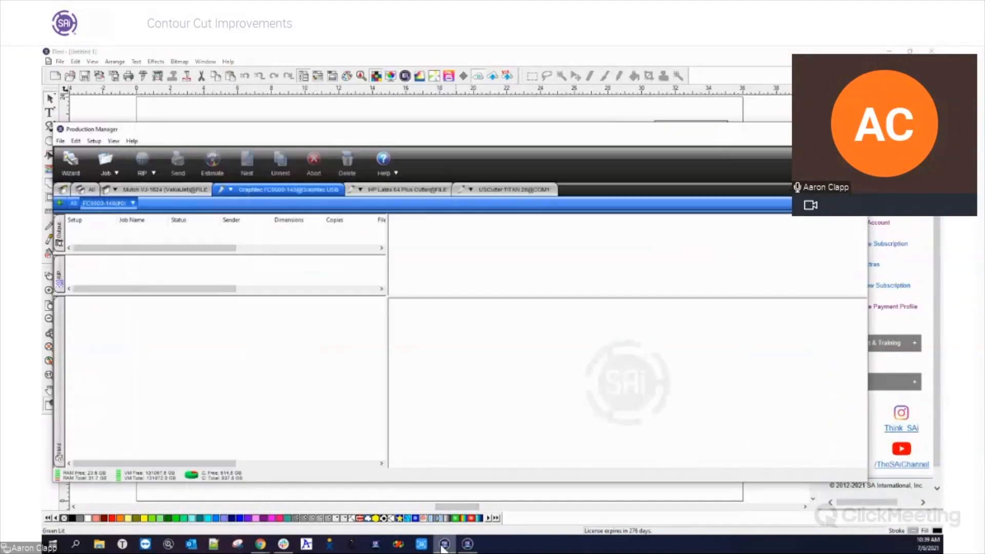
left_click(153, 188)
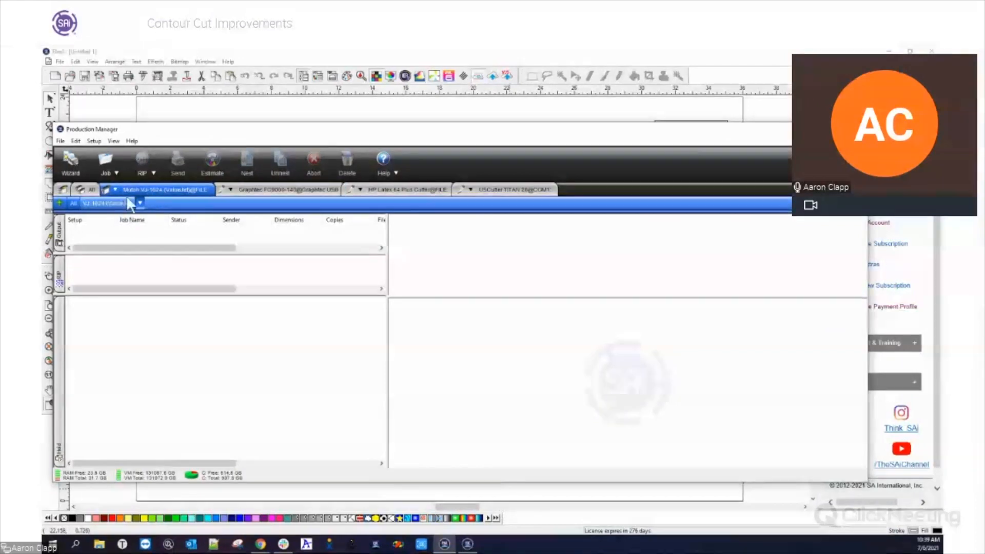
left_click(138, 203)
left_click(169, 216)
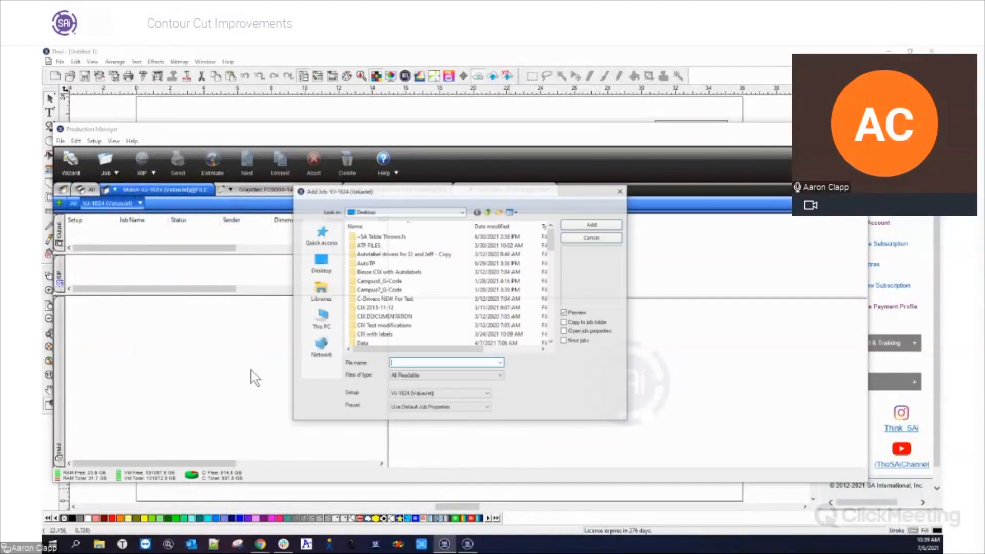
scroll(398, 279, "down", 10)
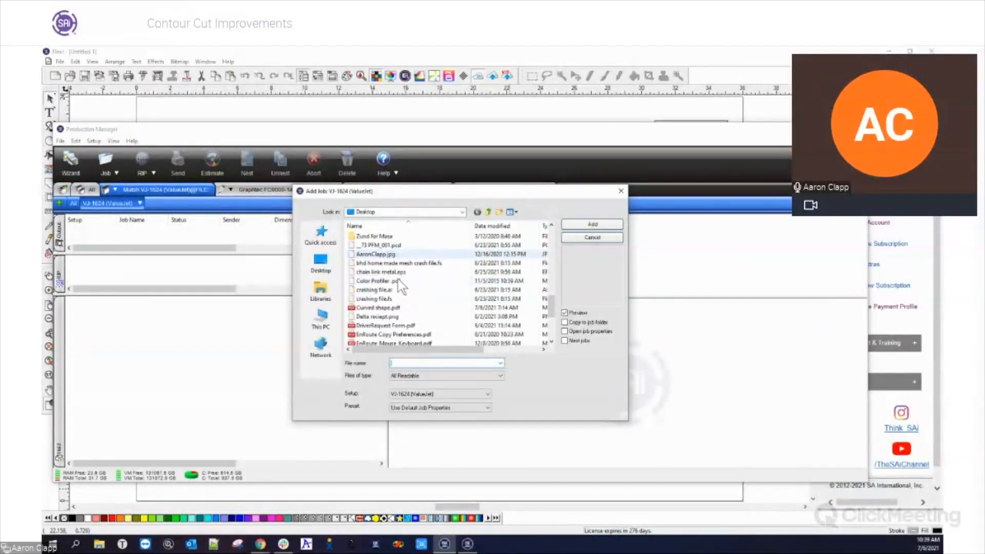
scroll(407, 308, "up", 2)
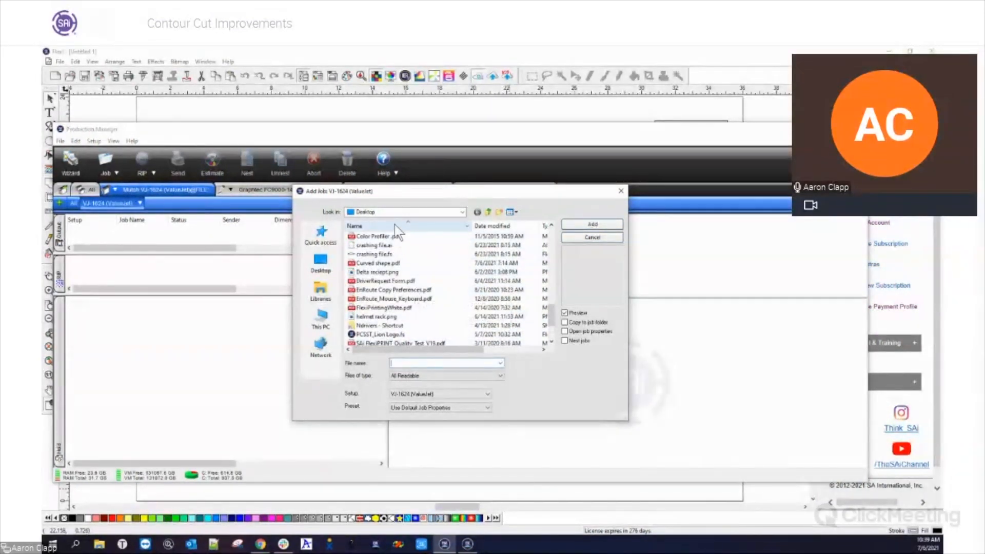
left_click(390, 264)
left_click(591, 226)
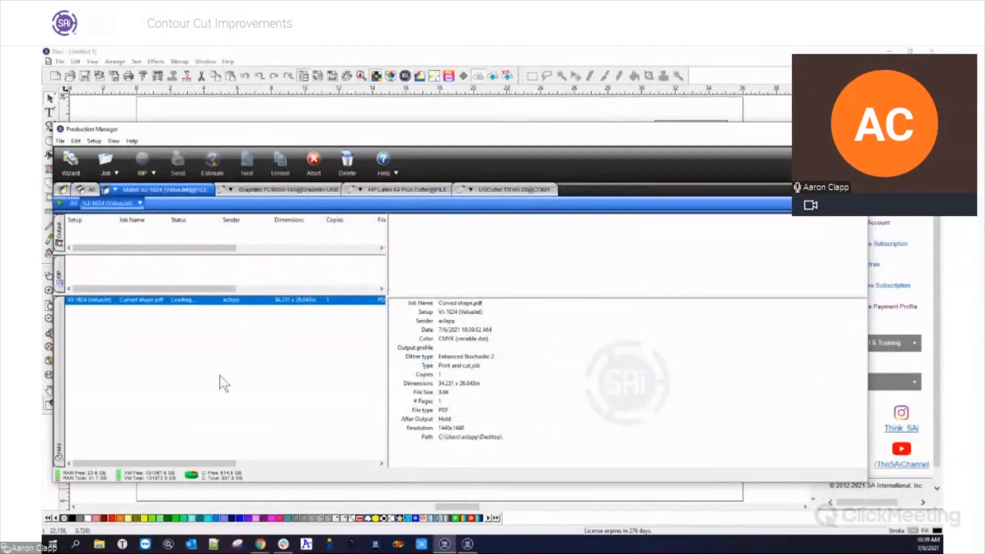
Examine the Curved shape.pdf job in the Cut Contour Preview of its job properties and close them
double_click(150, 301)
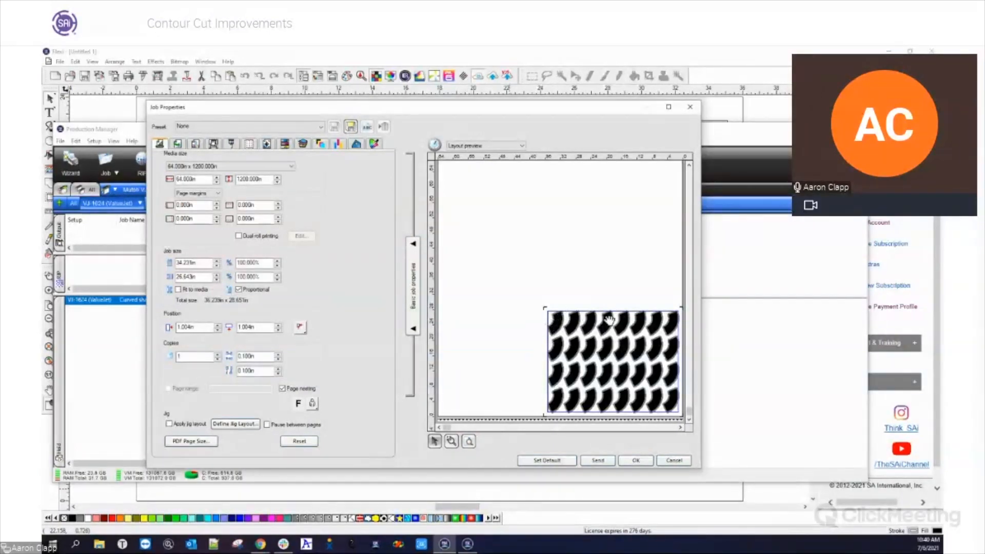
left_click(521, 147)
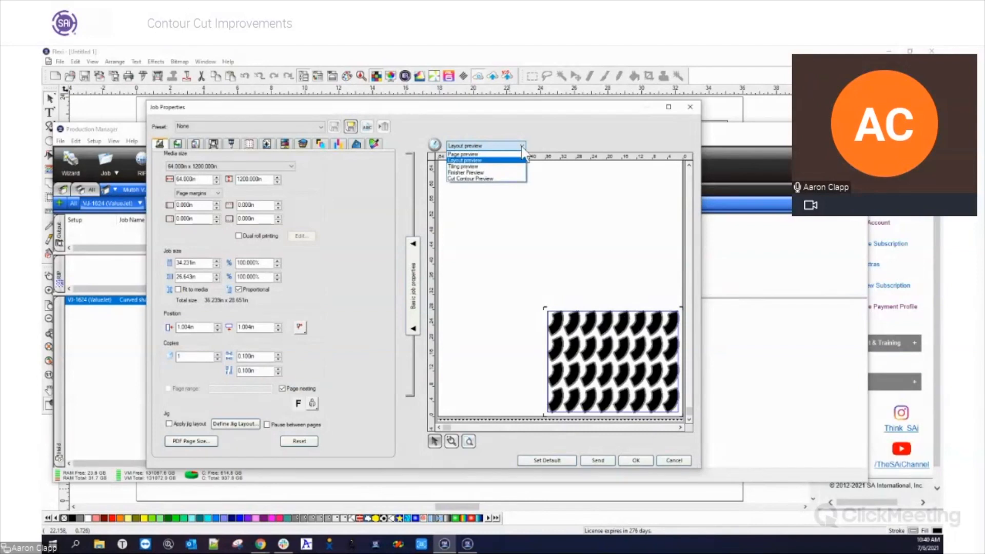
left_click(519, 181)
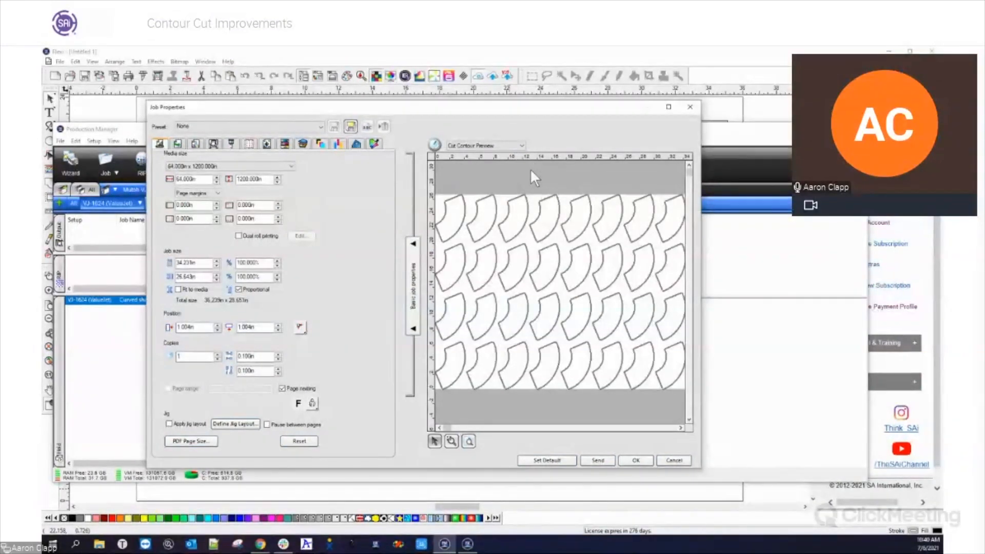
left_click(519, 146)
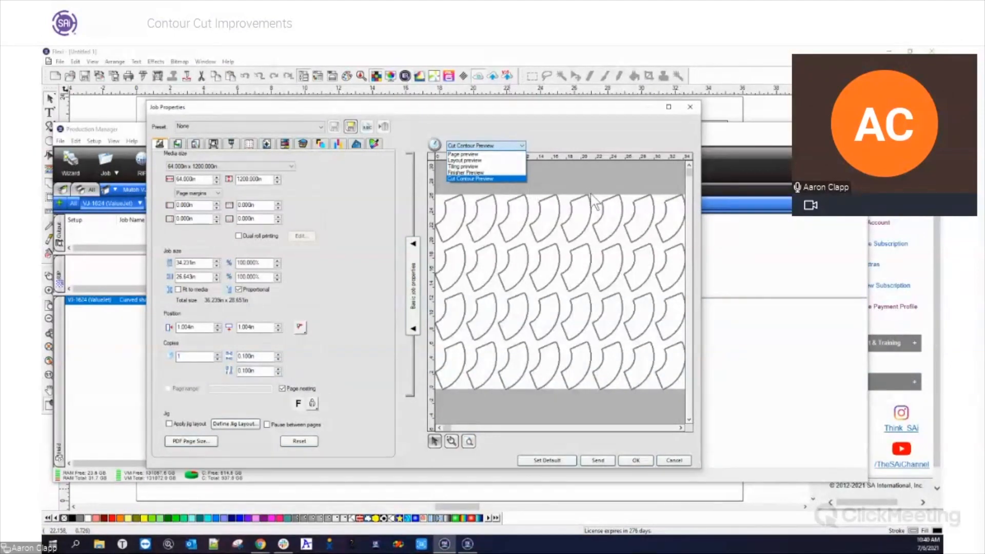
left_click(572, 165)
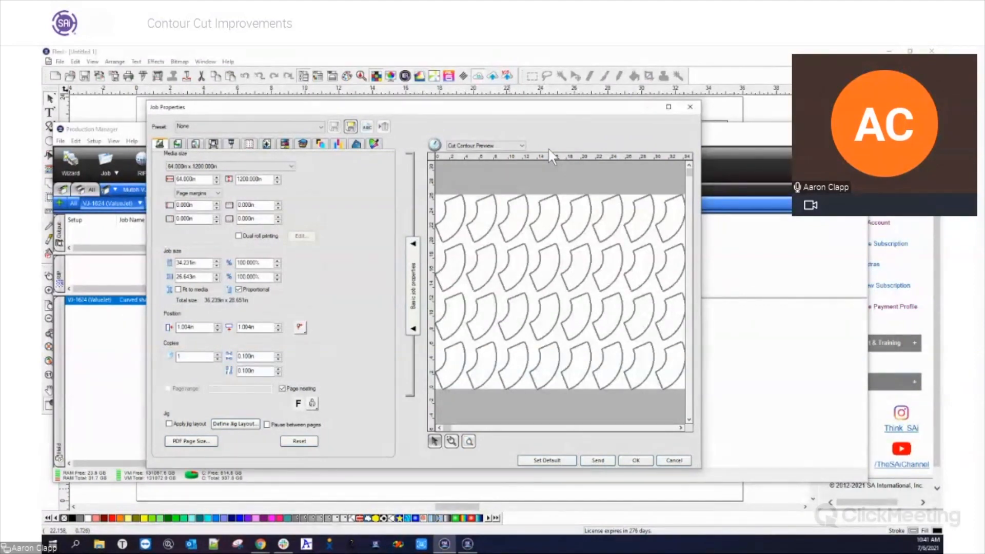
left_click(690, 108)
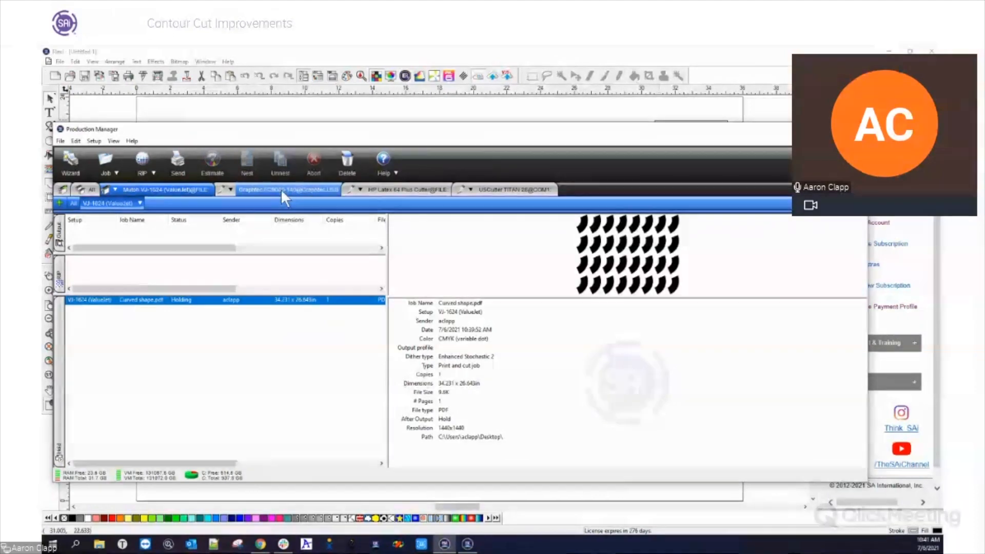
Switch to Flexi and examine the cut line colors offered for the circle's contour, without choosing another one
left_click(547, 489)
left_click(312, 226)
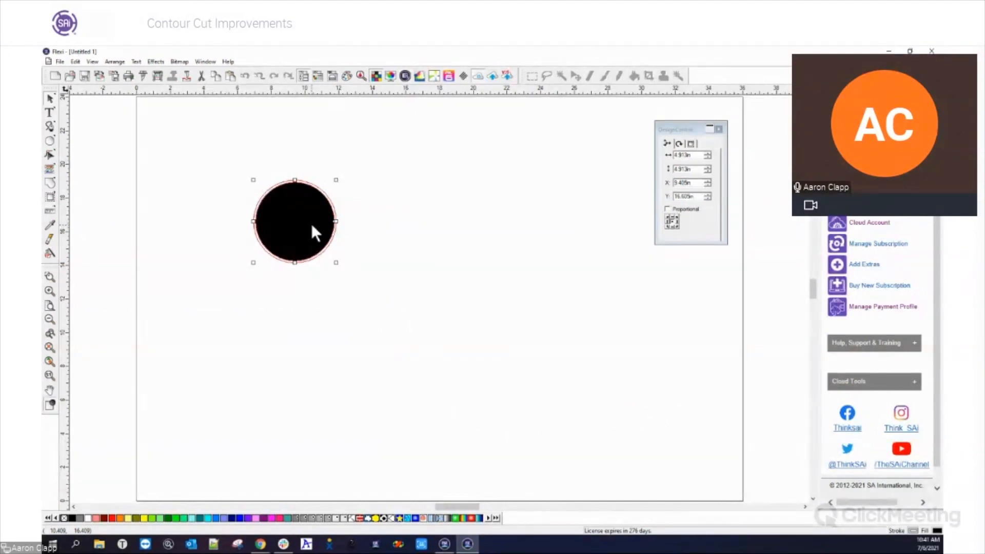
left_click(693, 144)
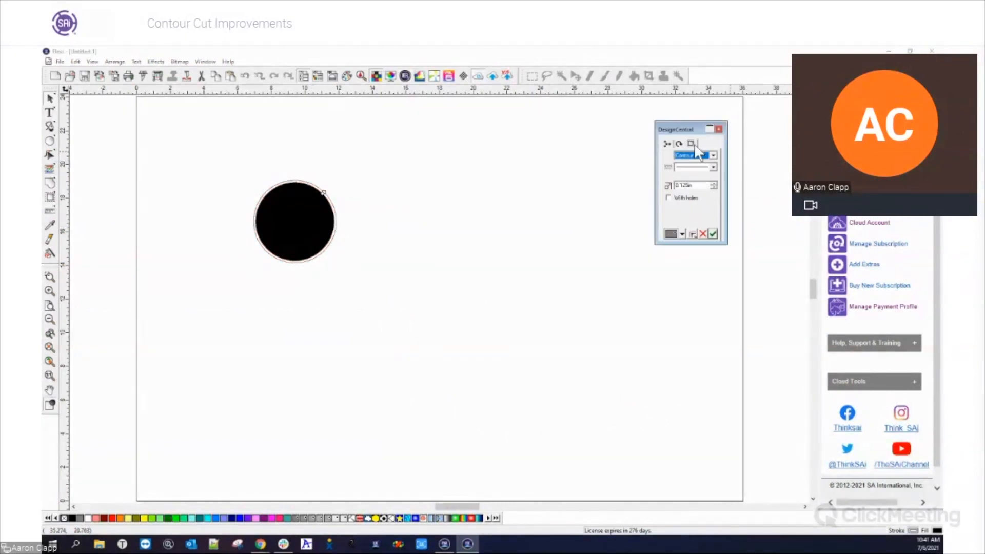
left_click(682, 234)
left_click_drag(684, 259, 694, 322)
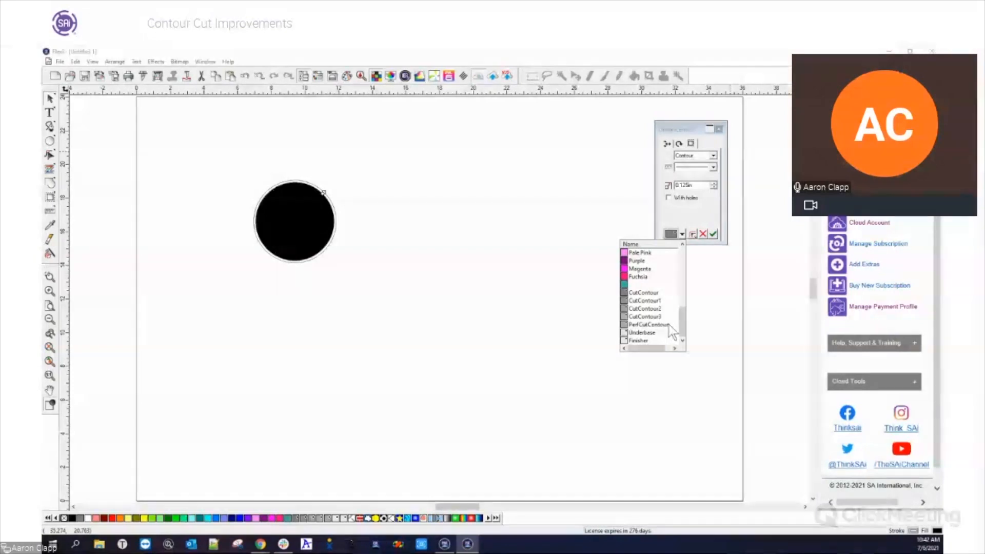
left_click(607, 337)
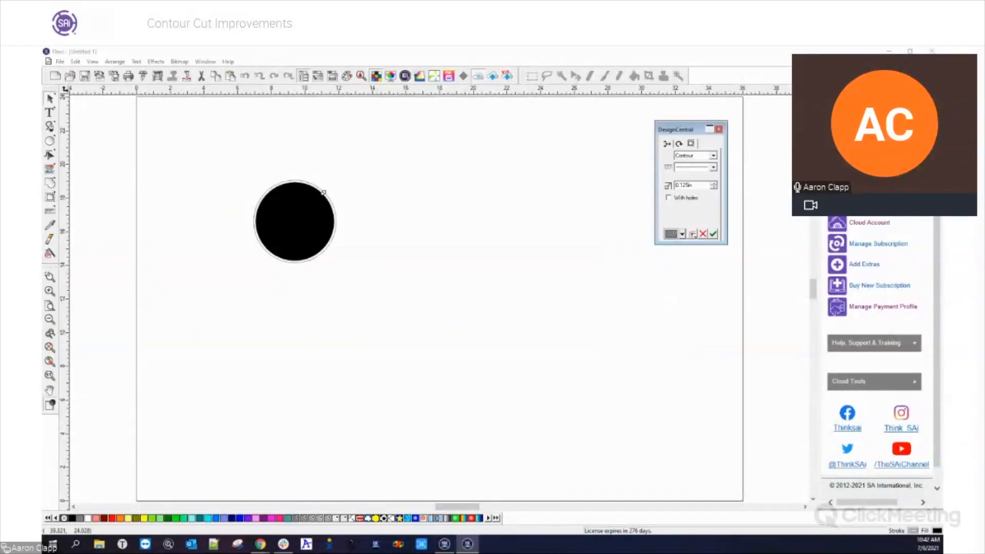
Return to Production Manager and open the cutting settings in the FC9000-140's default job properties
left_click(887, 52)
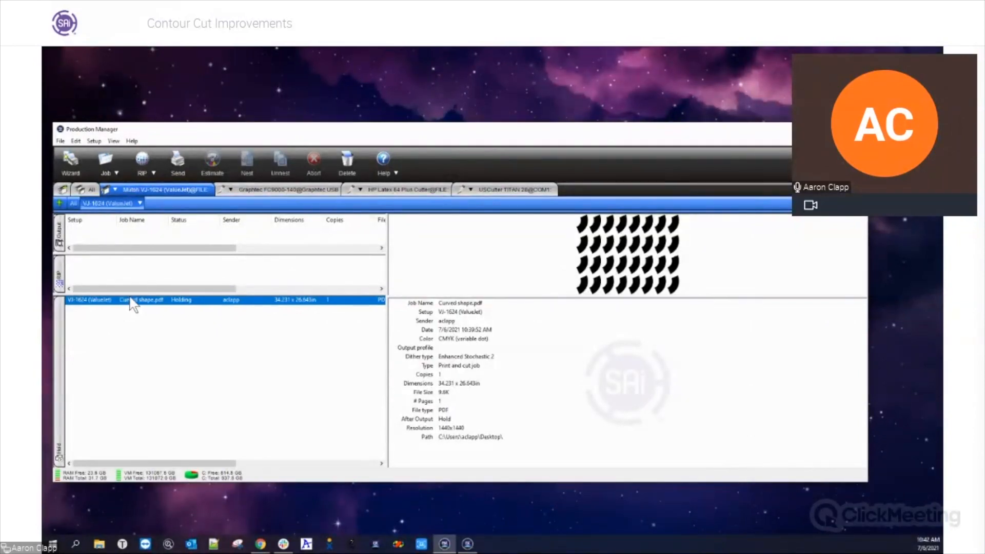
left_click(278, 188)
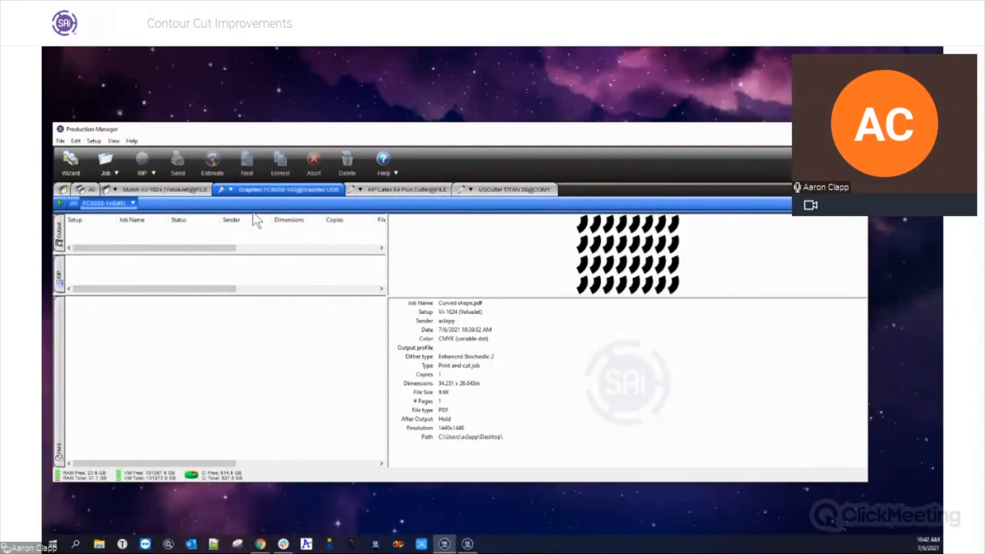
left_click(133, 203)
left_click(161, 252)
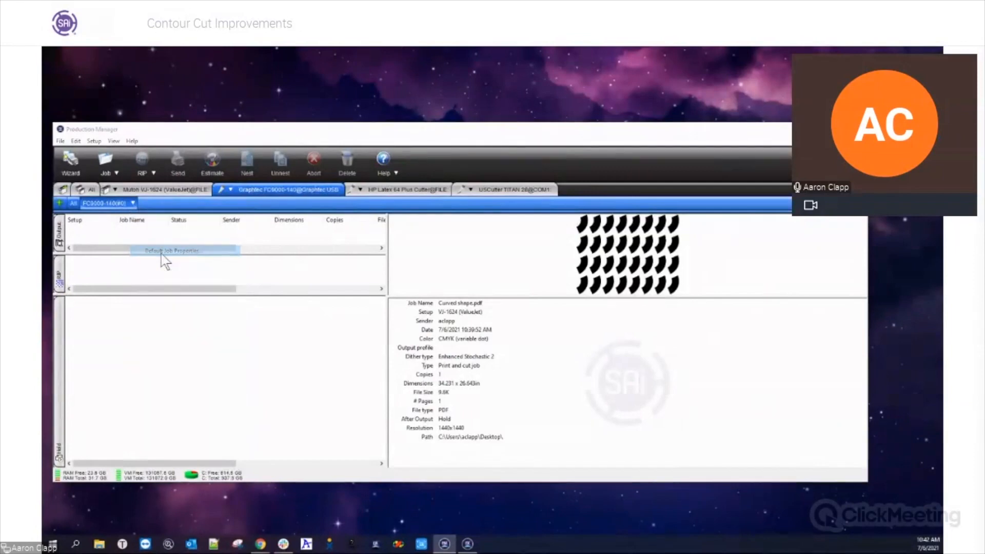
left_click(394, 162)
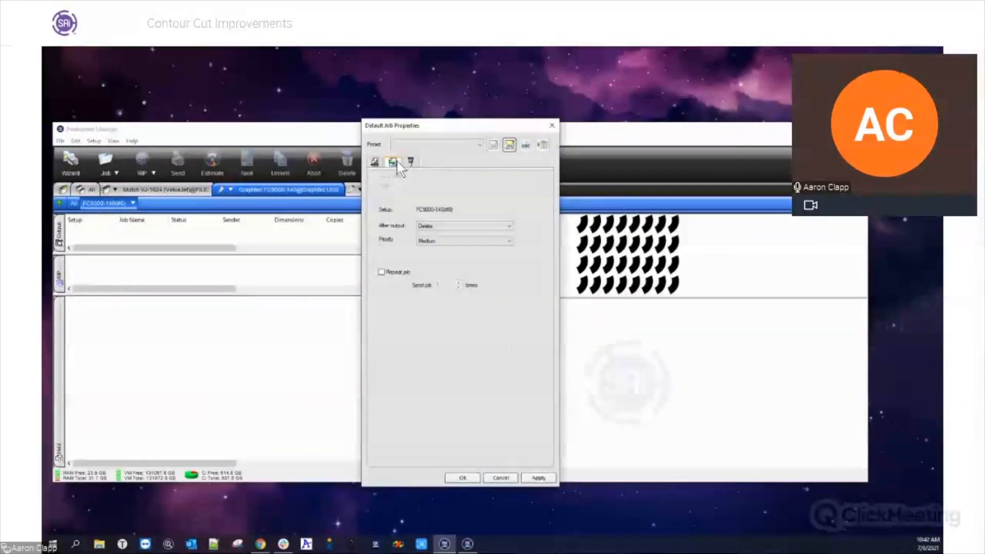
left_click(411, 162)
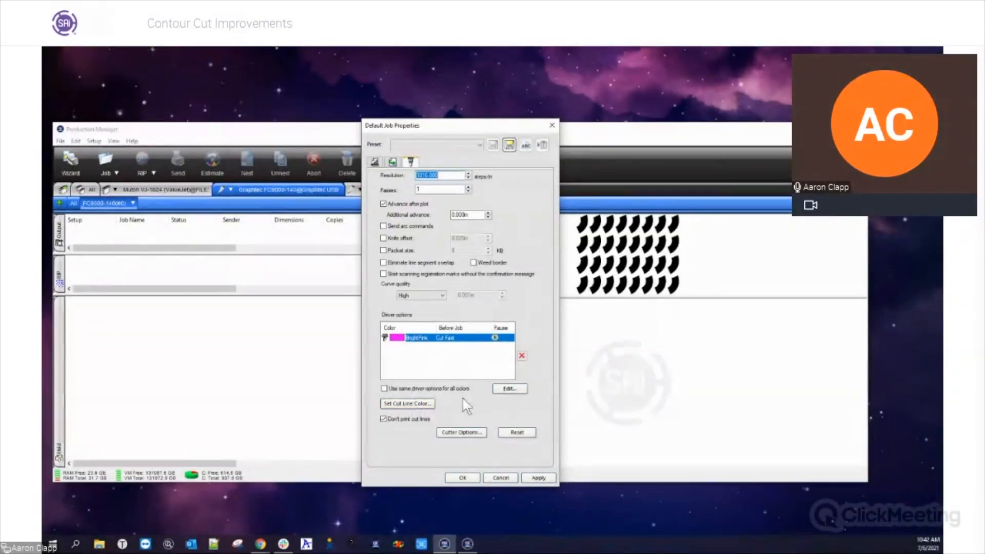
Examine the spot color name, cutter options and display color available for the BrightPink cut line, closing the default job properties without changes
left_click(421, 404)
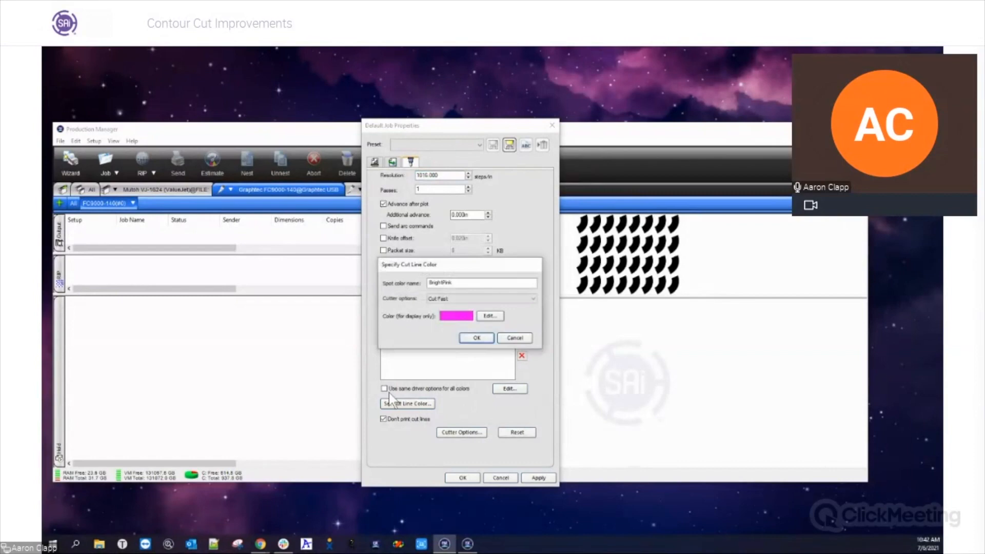
double_click(476, 285)
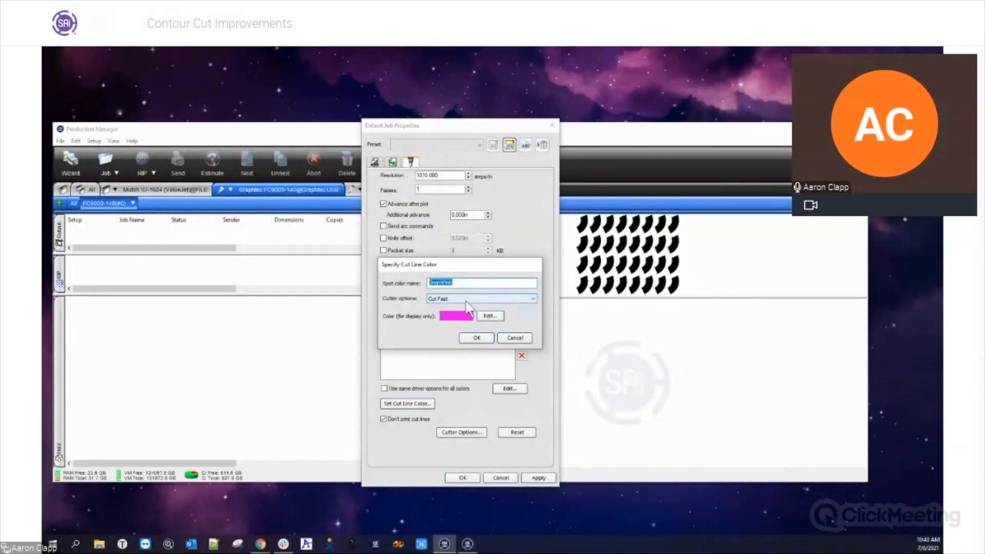
left_click(482, 300)
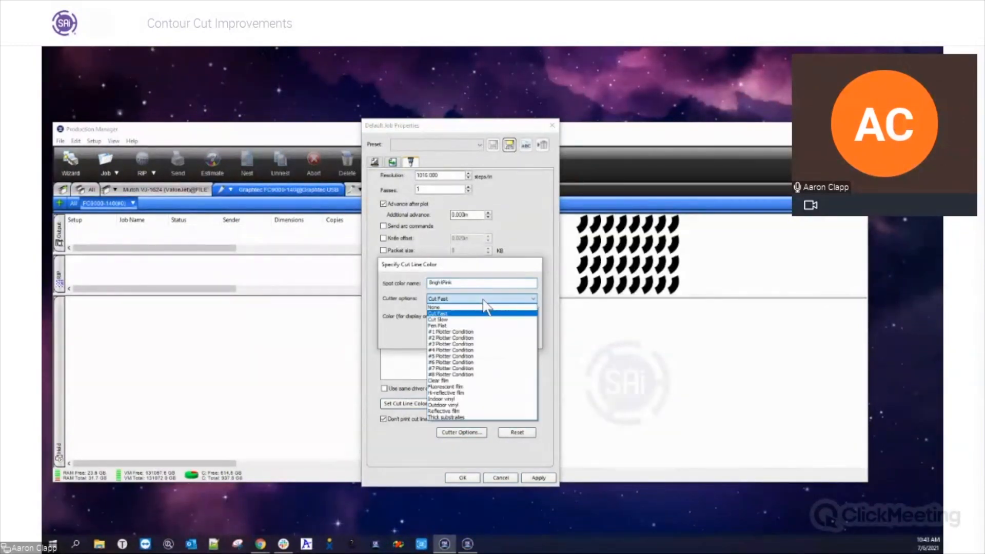
left_click(491, 264)
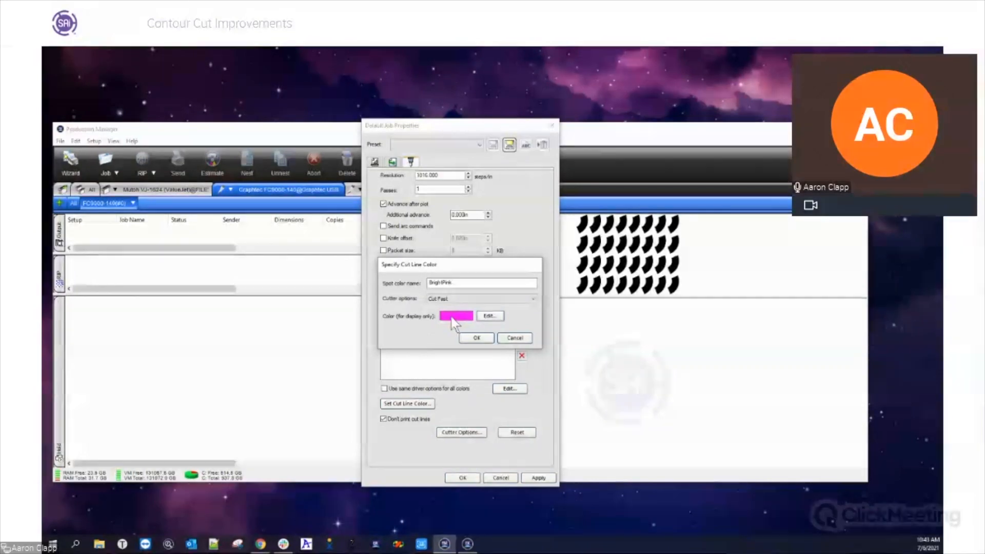
left_click_drag(467, 265, 568, 252)
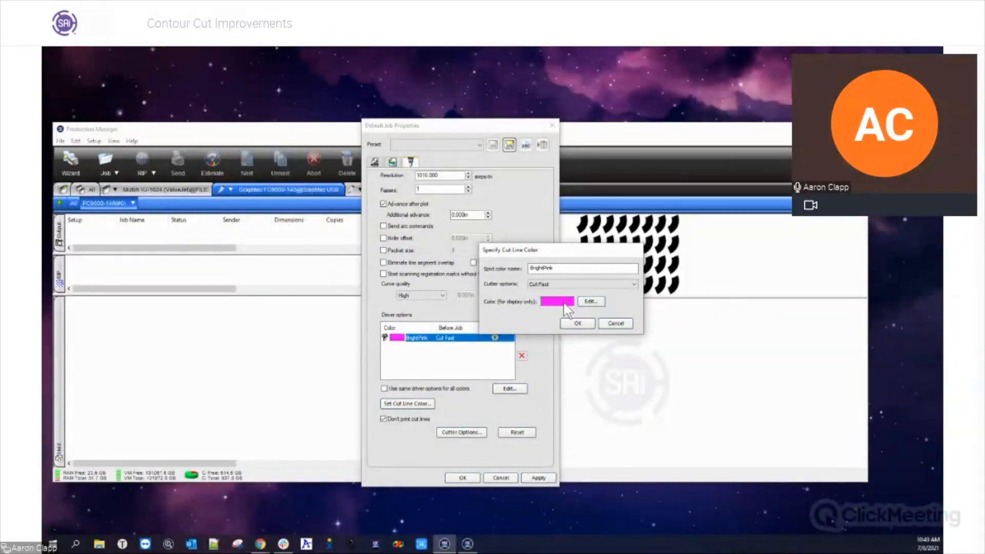
left_click(598, 304)
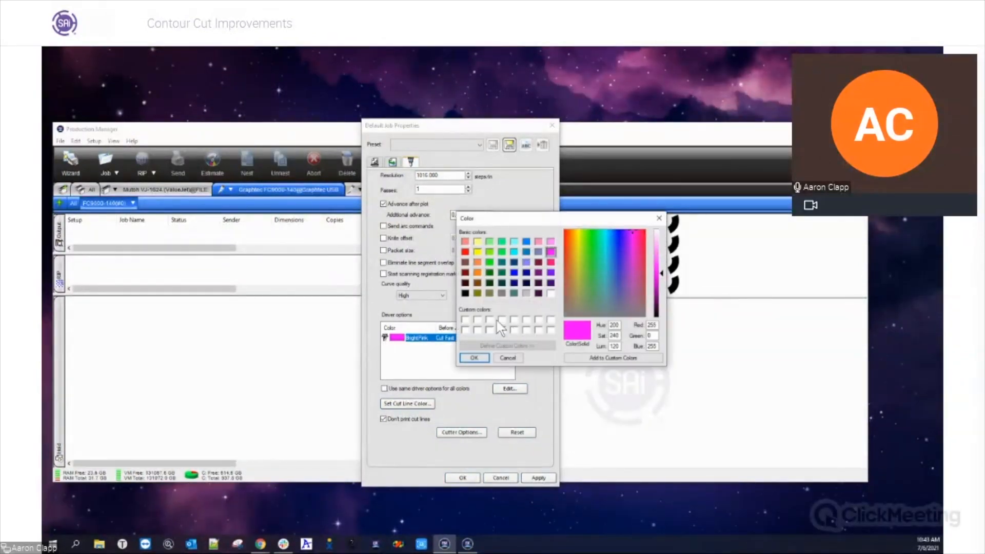
left_click(658, 219)
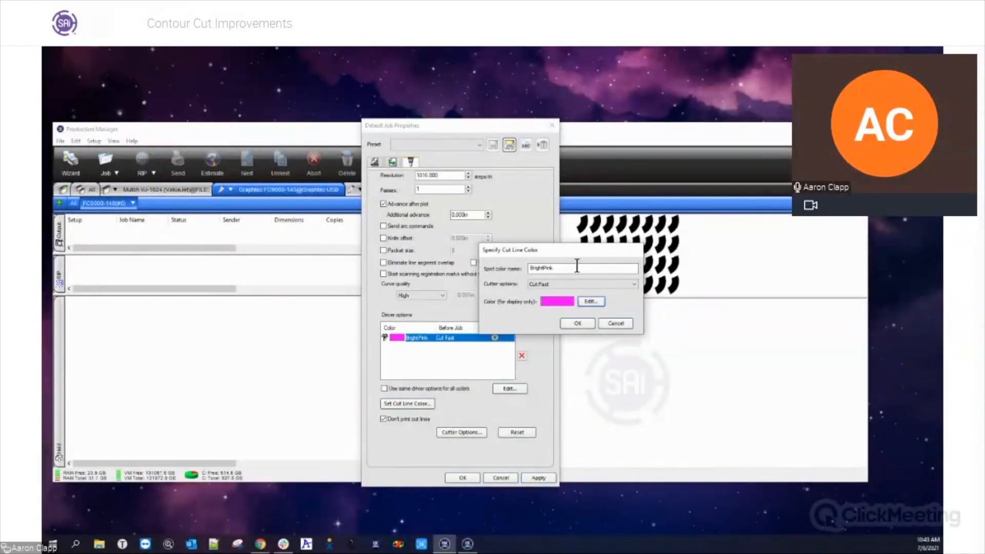
left_click(620, 324)
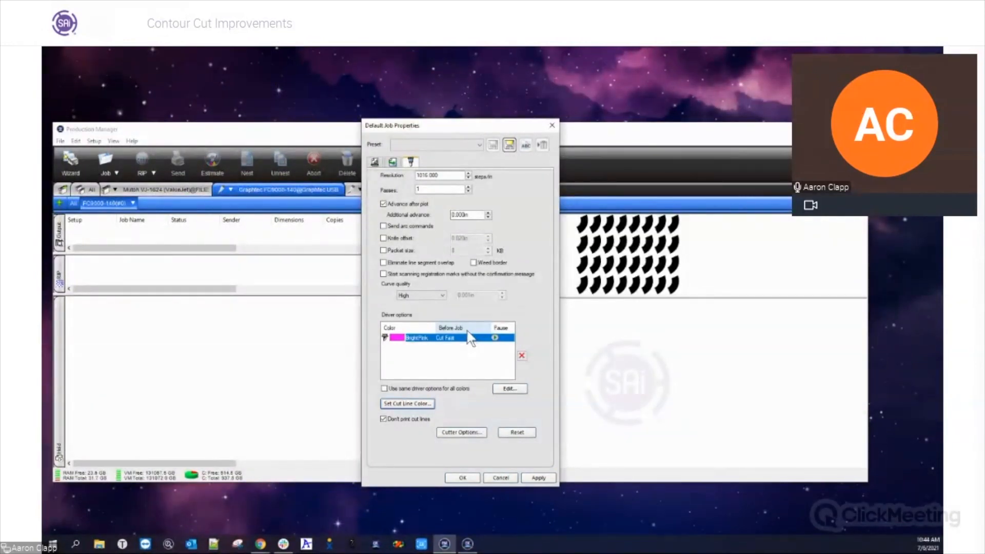
left_click(552, 125)
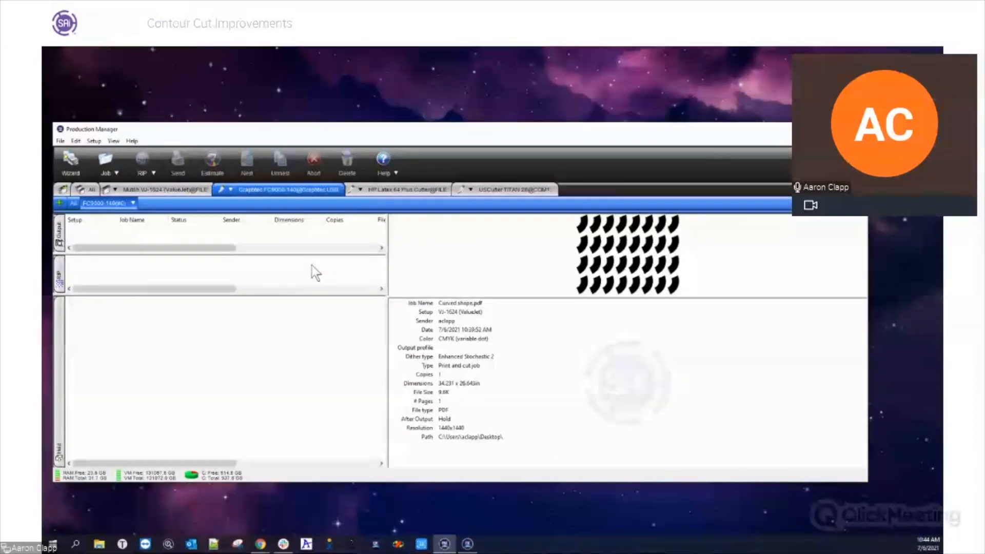
Switch to Flexi, choose the FC9000-140 as the contour cutter in RIP and Print, and review its Graphtec mark options
left_click(468, 545)
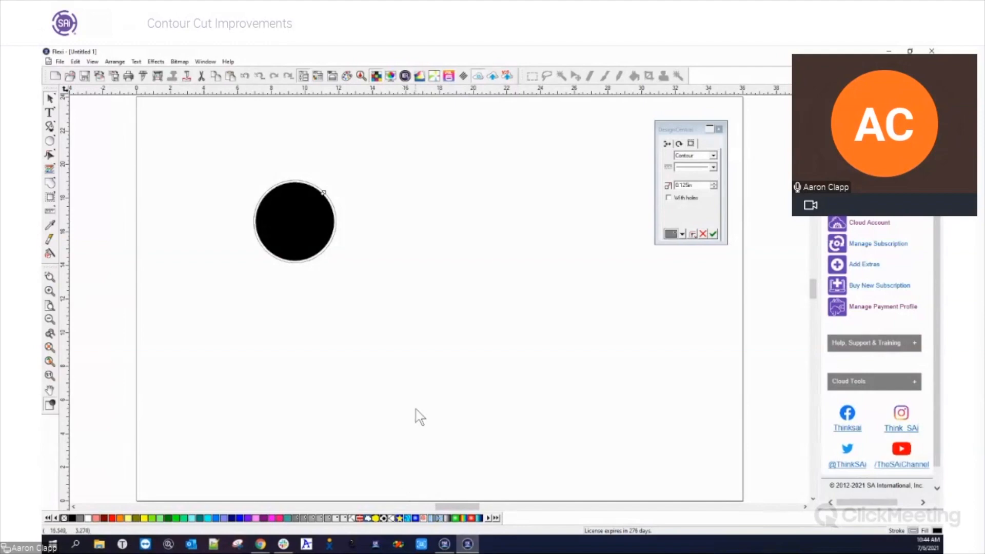
left_click(158, 78)
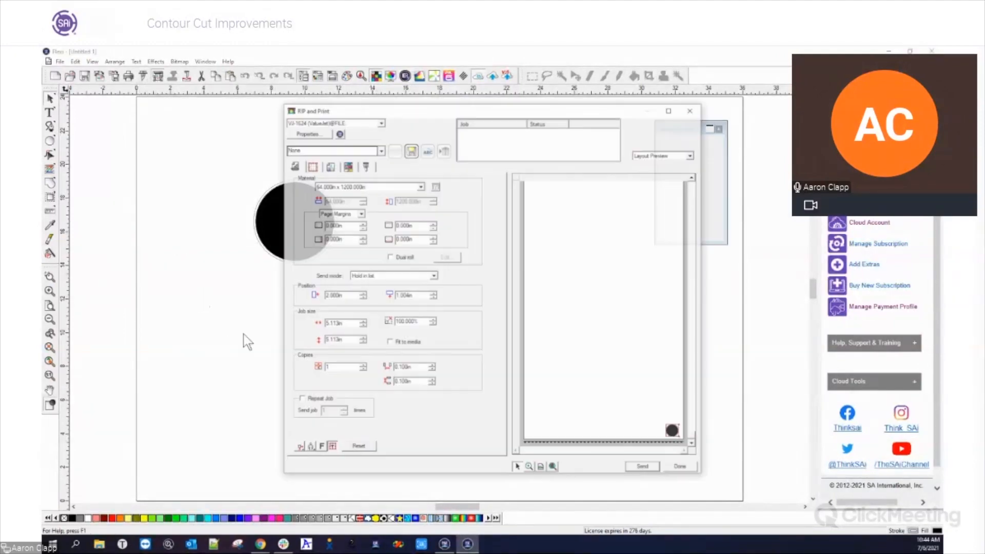
left_click(375, 165)
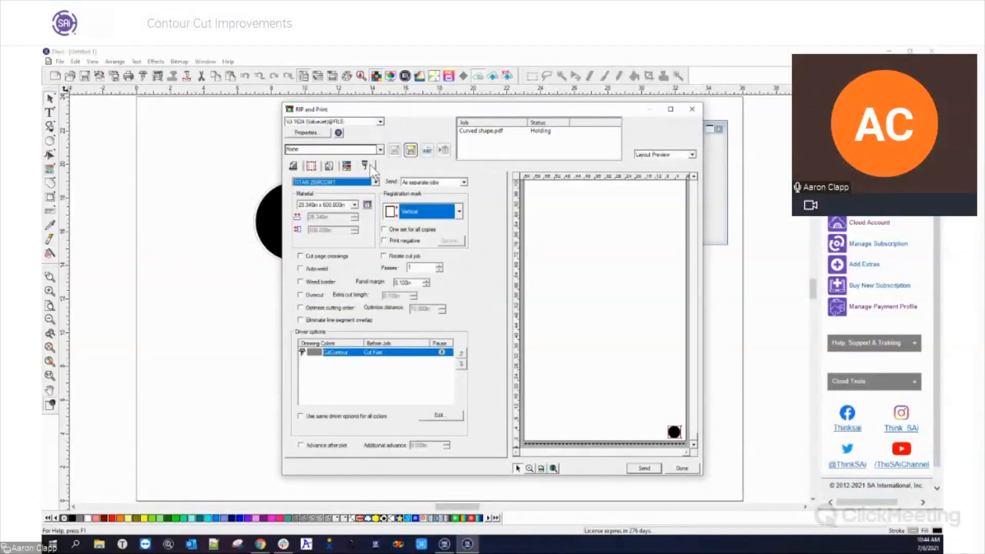
left_click(376, 183)
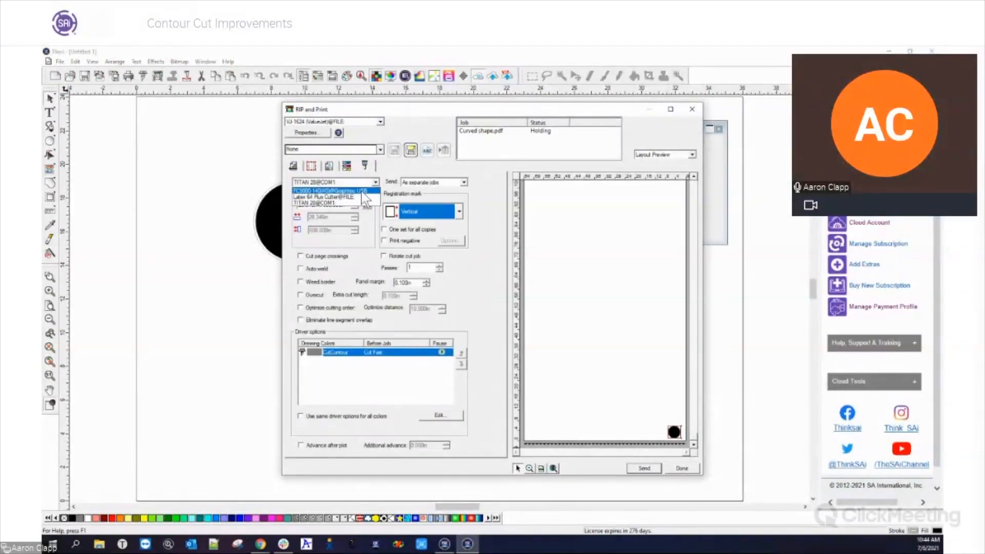
left_click(361, 192)
left_click(566, 331)
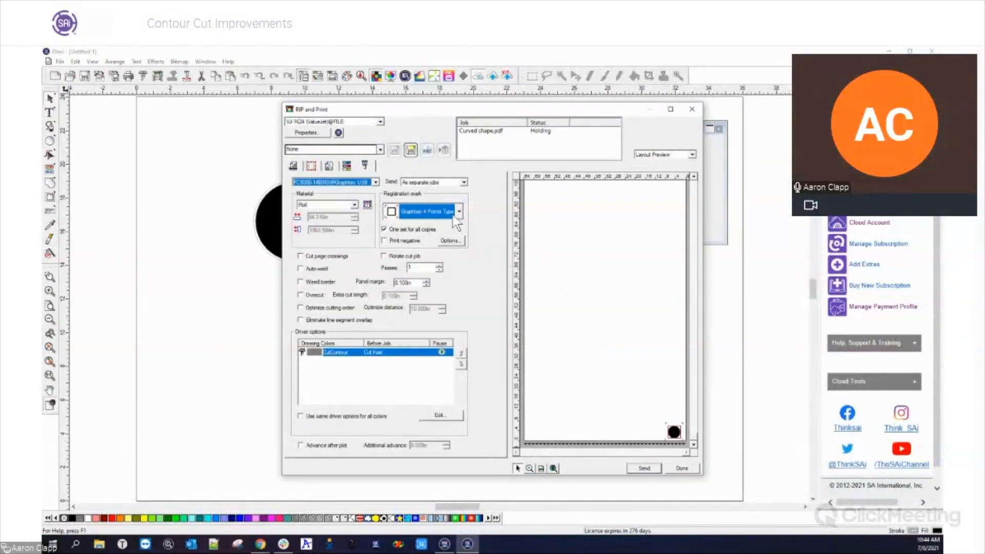
left_click(448, 241)
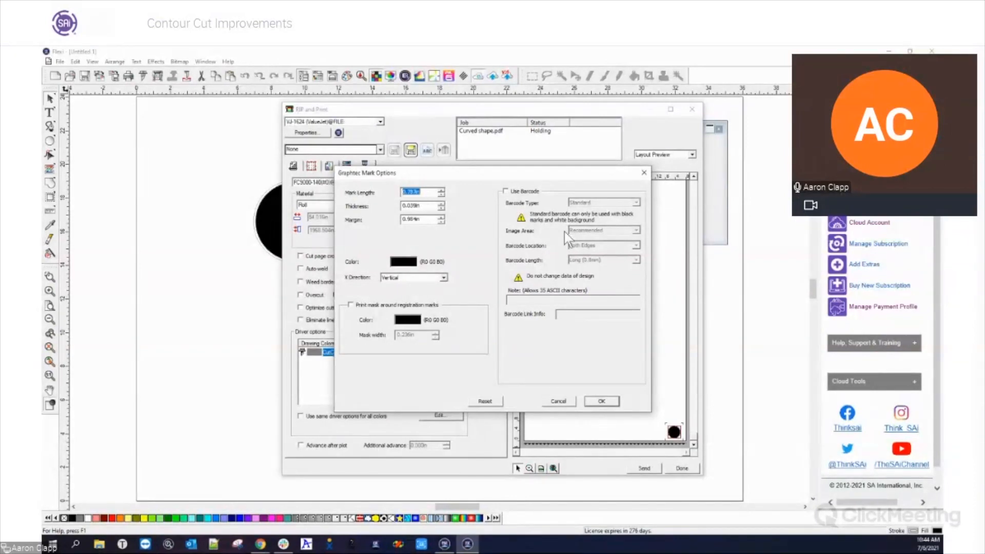
left_click(601, 401)
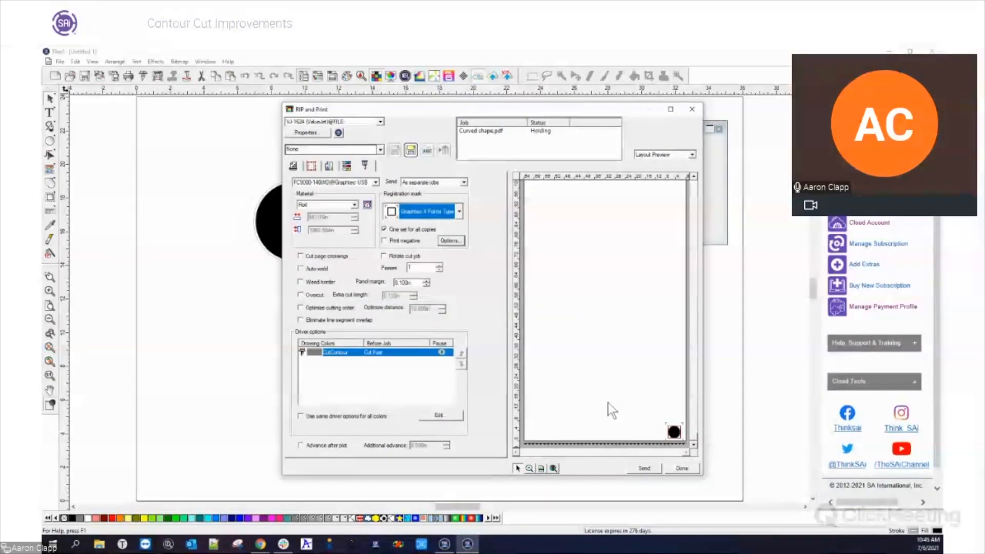
Choose the Latex 64 Plus Cutter as the contour cutter and review its HP Barcode registration mark options
left_click(375, 182)
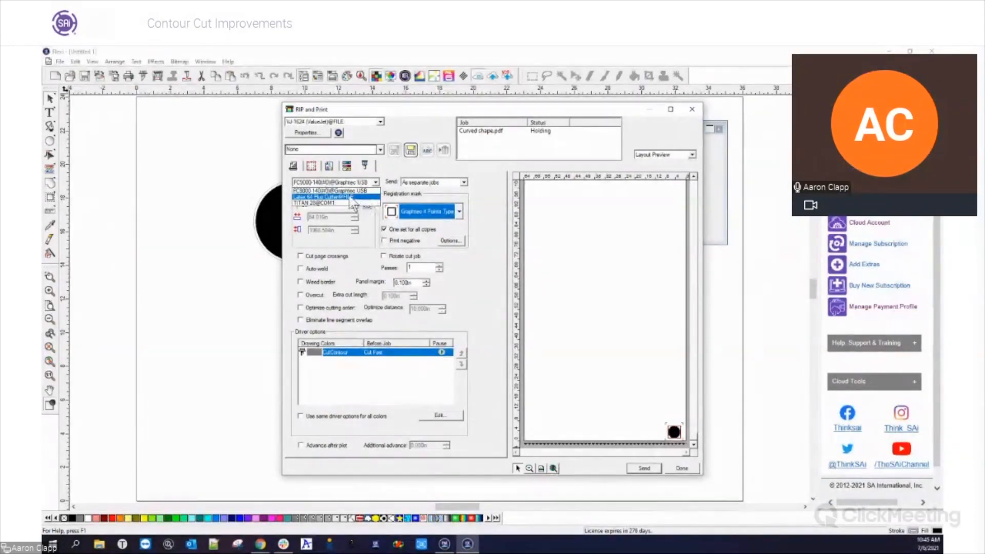
left_click(366, 198)
left_click(567, 333)
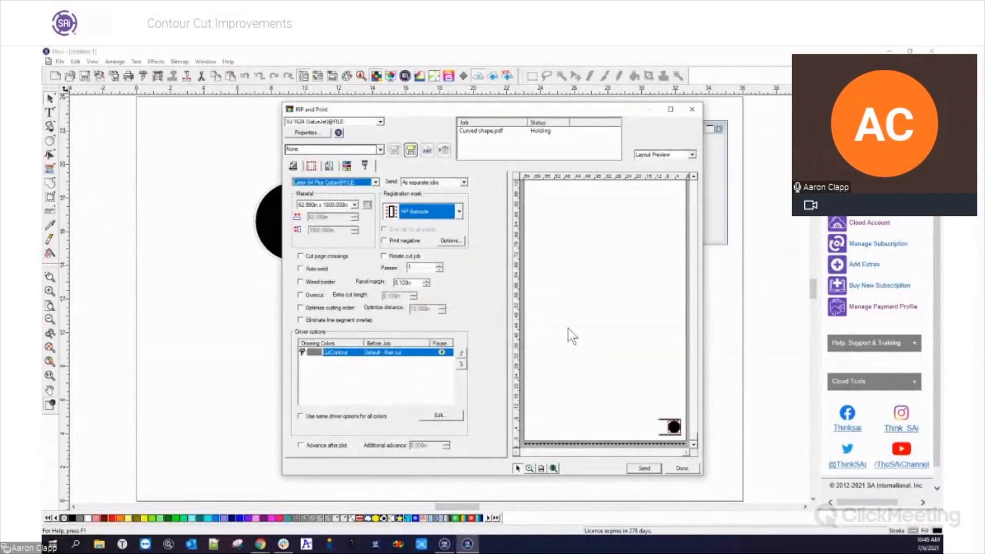
left_click(450, 241)
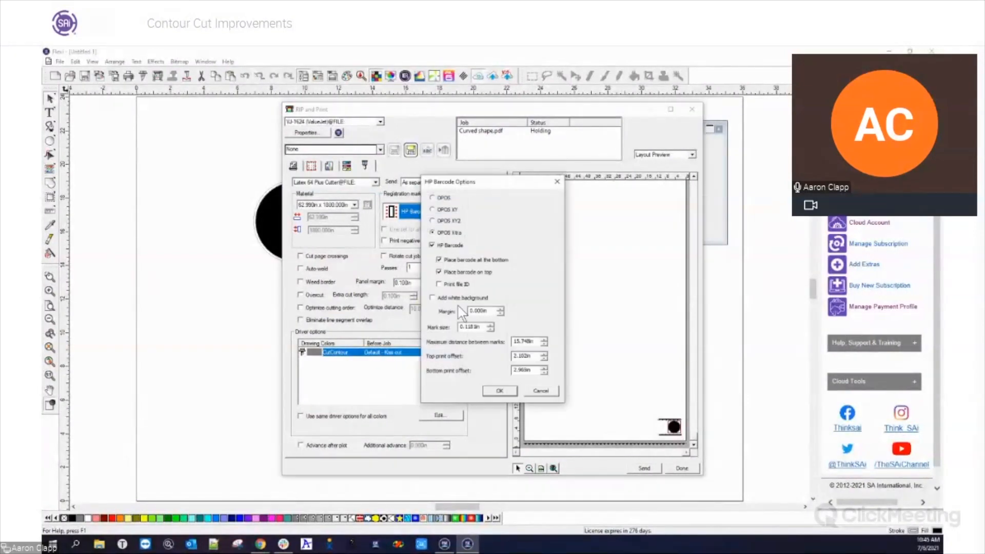
left_click(433, 246)
left_click(500, 395)
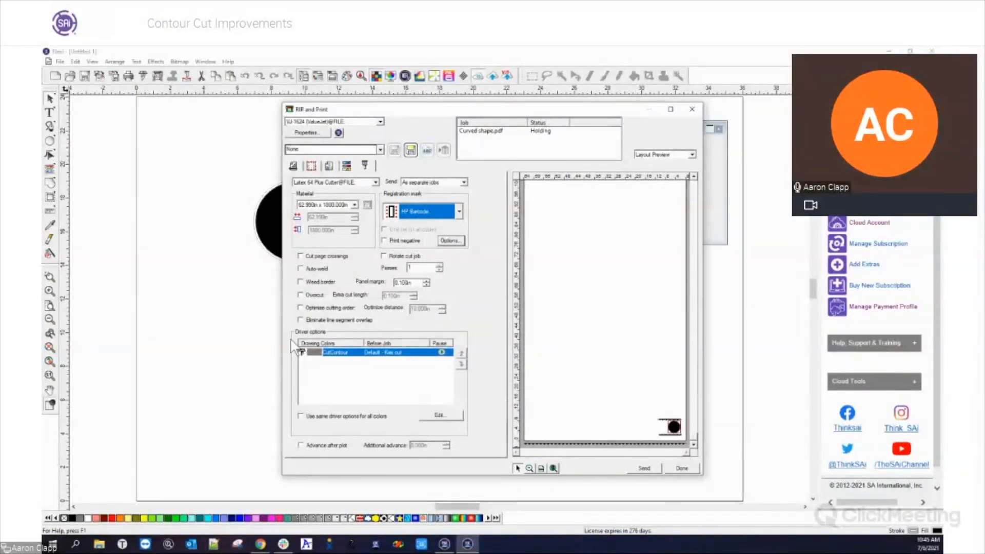
Set the number of copies for the circle print job to 50
left_click(293, 166)
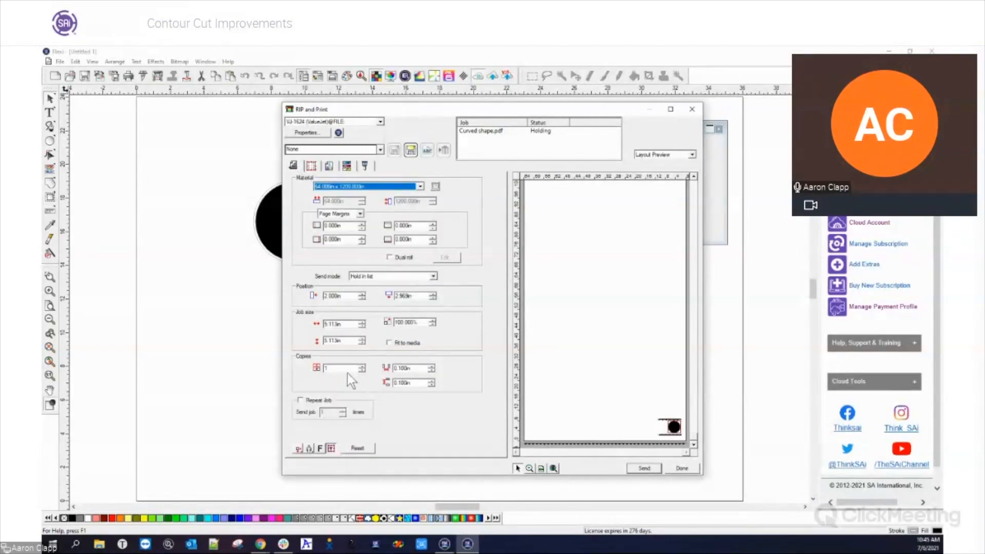
double_click(326, 368)
type("30")
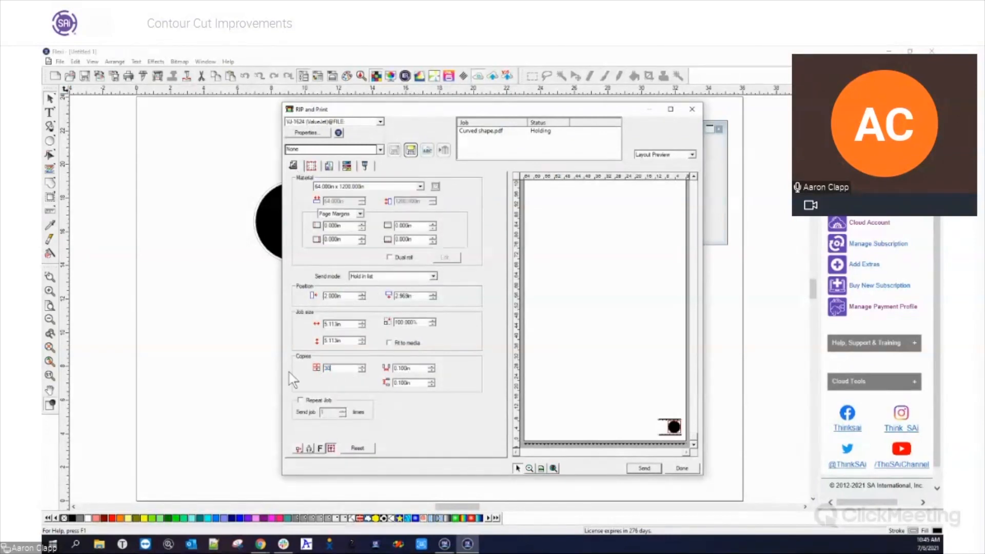
key("Tab")
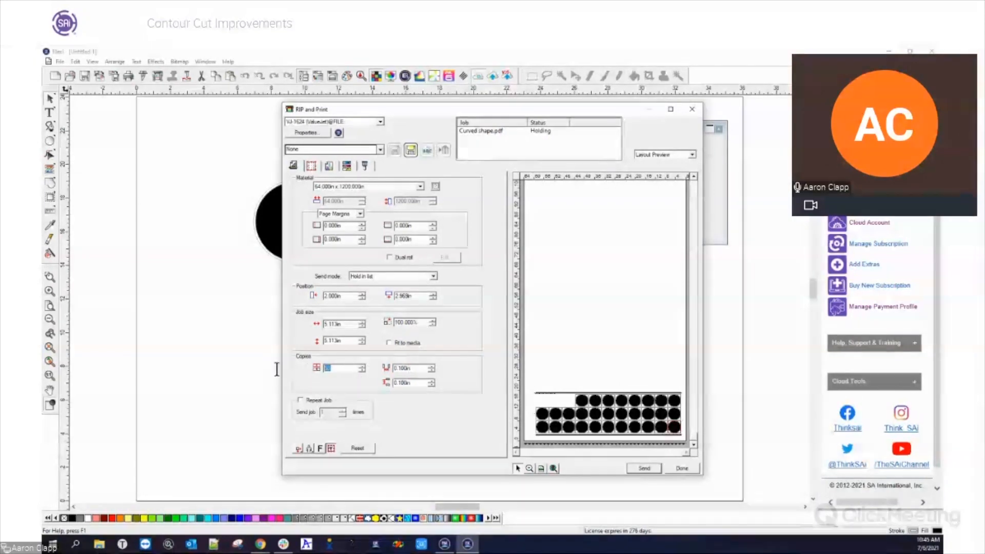
key("shift+Tab")
type("50")
key("Tab")
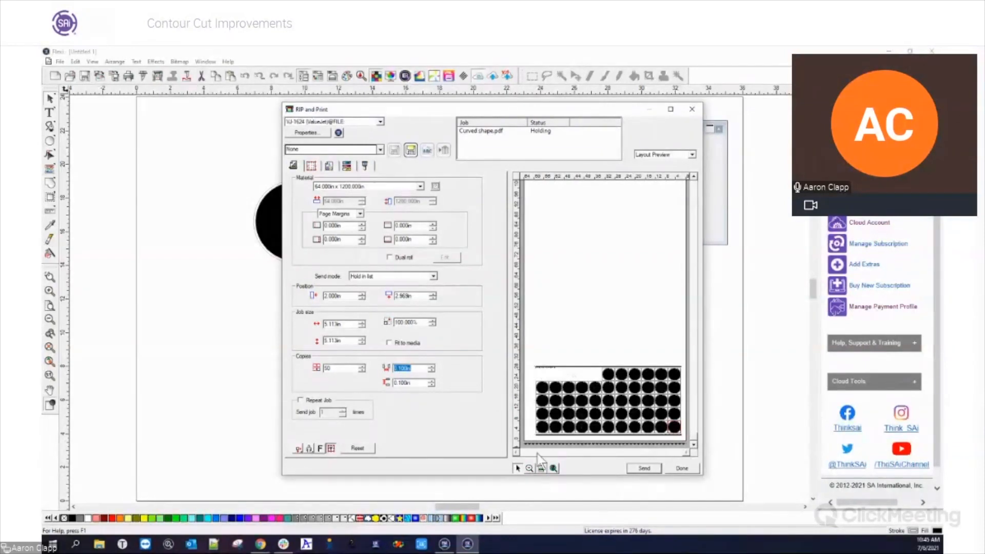
Set the HP Barcode mark type to OPOS XY2 and inspect the marks between the rows in the layout preview
left_click(529, 468)
left_click_drag(530, 416, 551, 440)
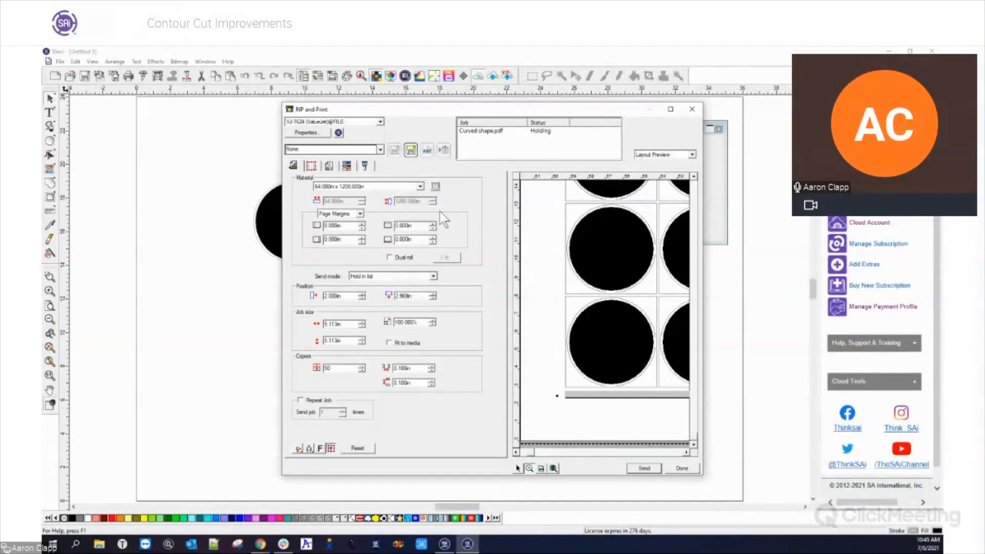
left_click(365, 166)
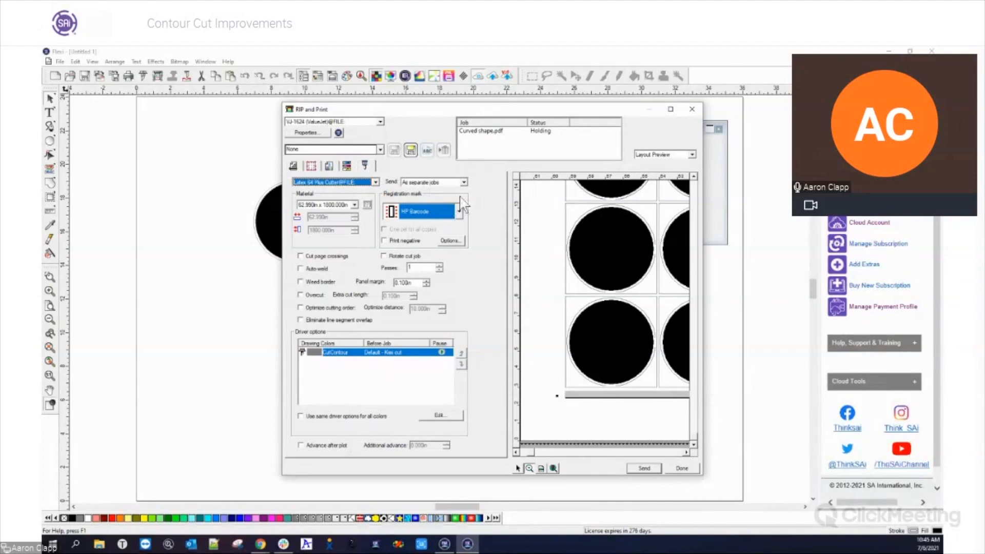
left_click(457, 241)
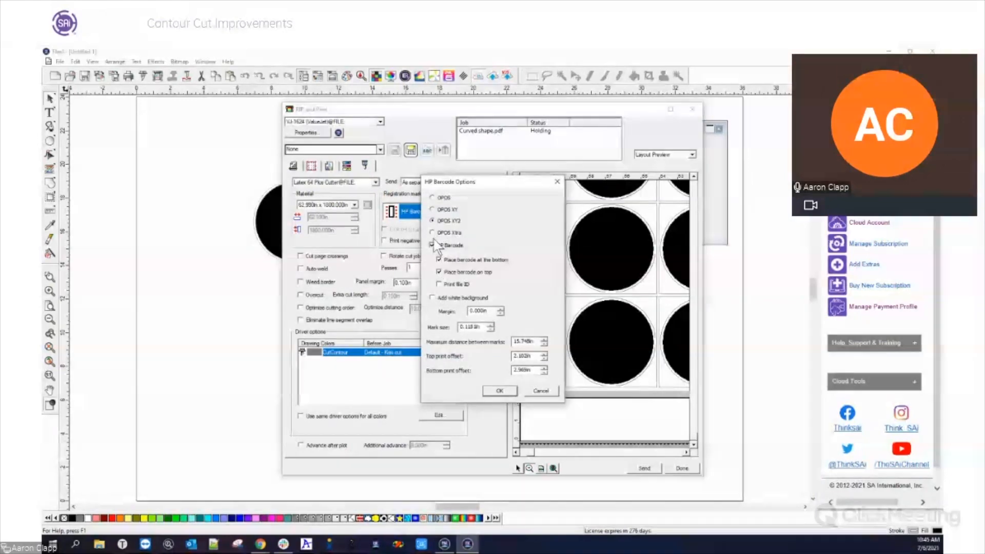
left_click(499, 391)
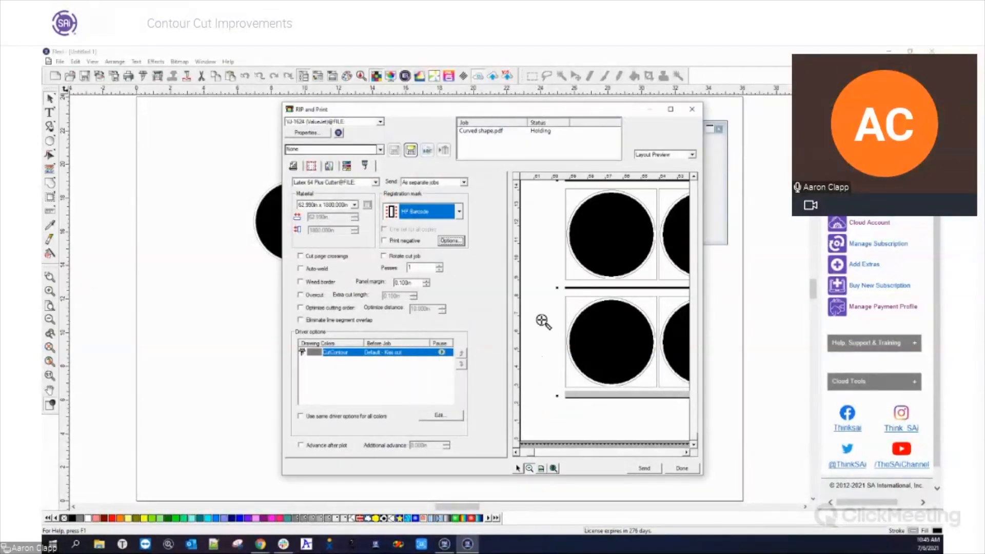
left_click(541, 321)
left_click(567, 261, "ctrl")
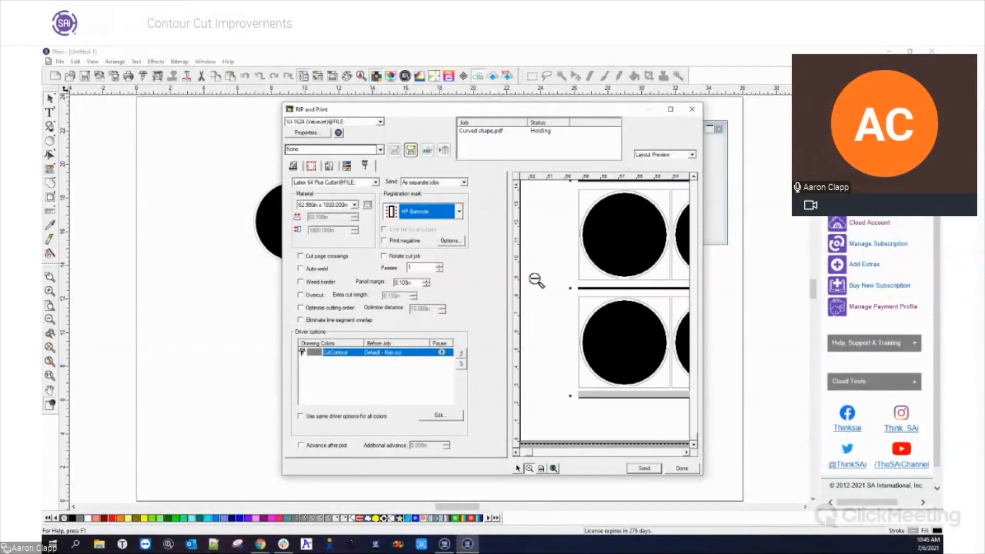
left_click(535, 279, "ctrl")
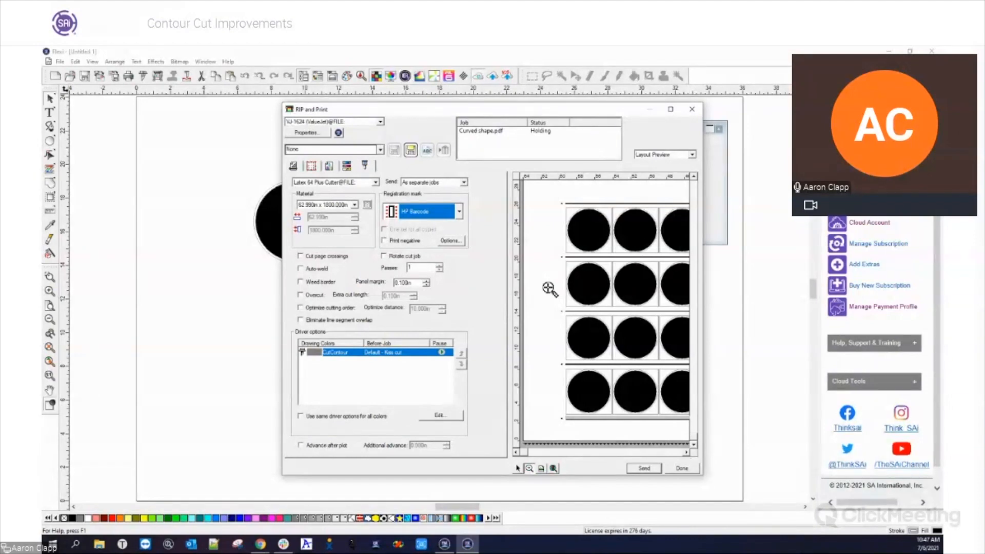
Switch to Production Manager and review the after-output choices in the FC9000-140 cutter's default job properties
left_click(444, 544)
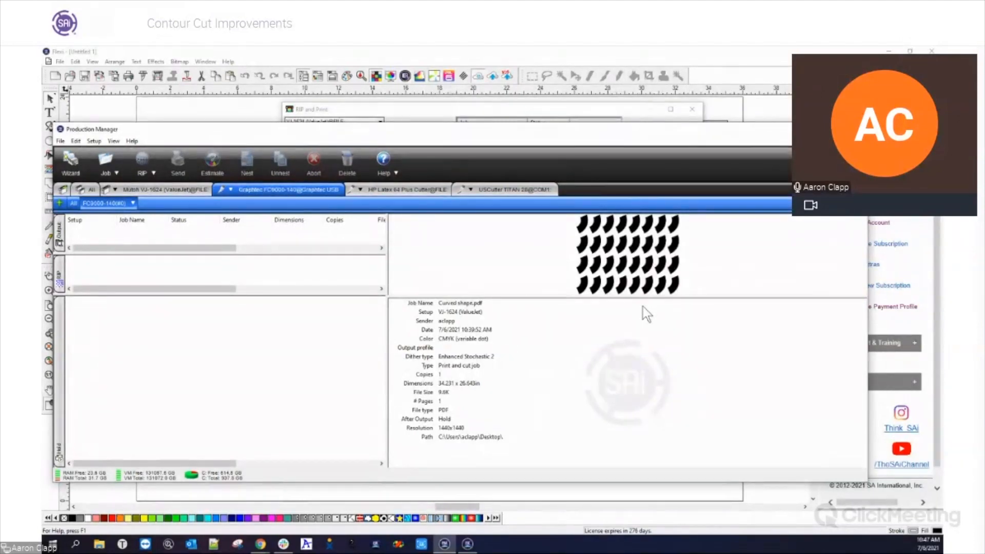
left_click(132, 204)
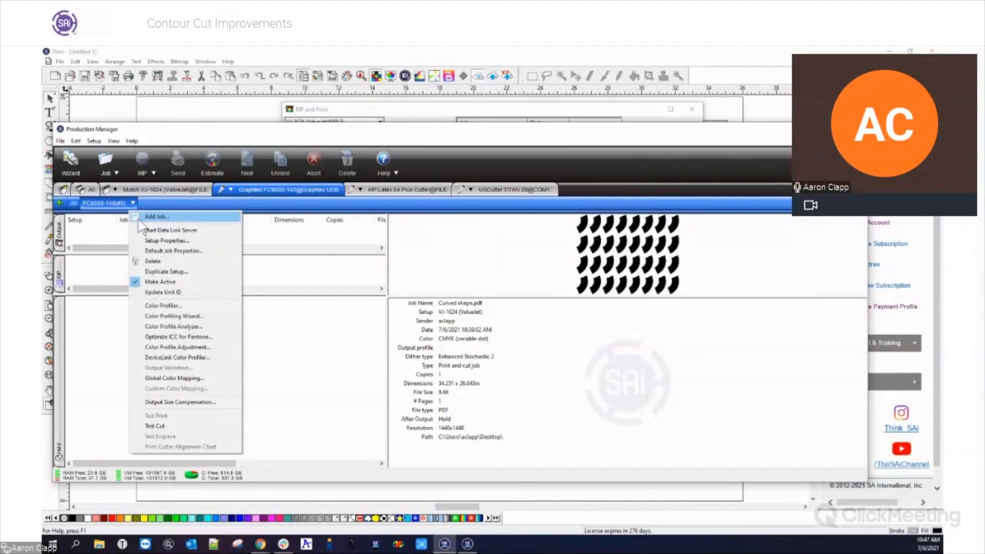
left_click(151, 251)
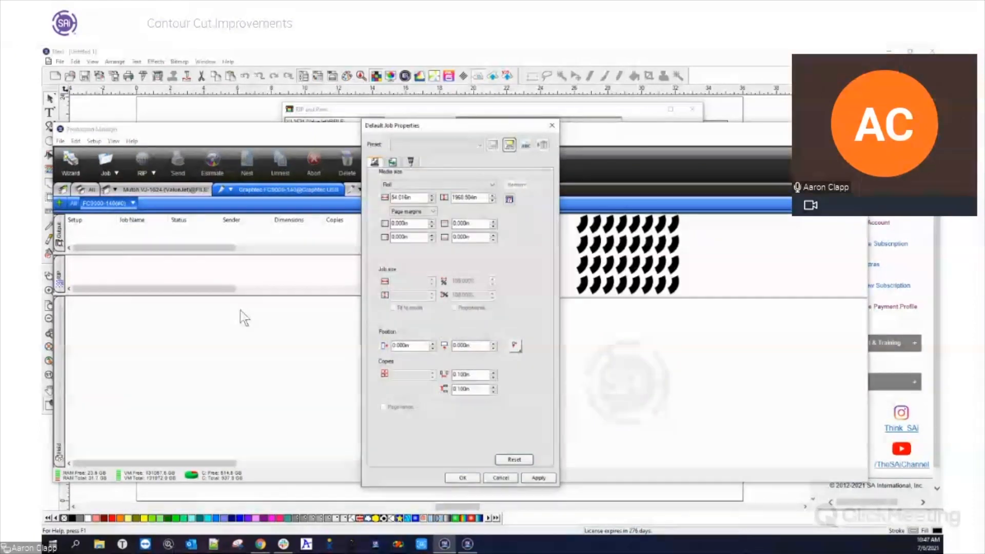
left_click(394, 162)
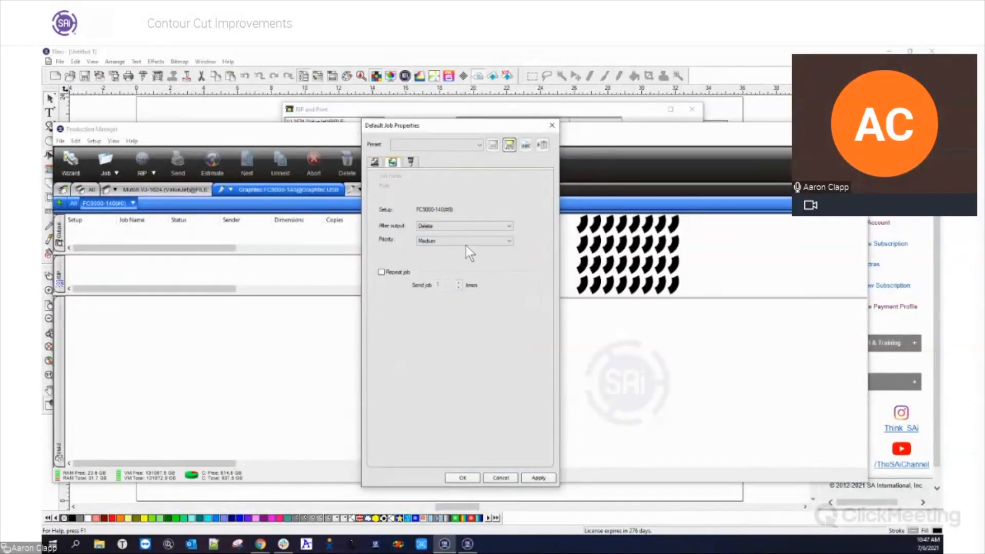
left_click(464, 226)
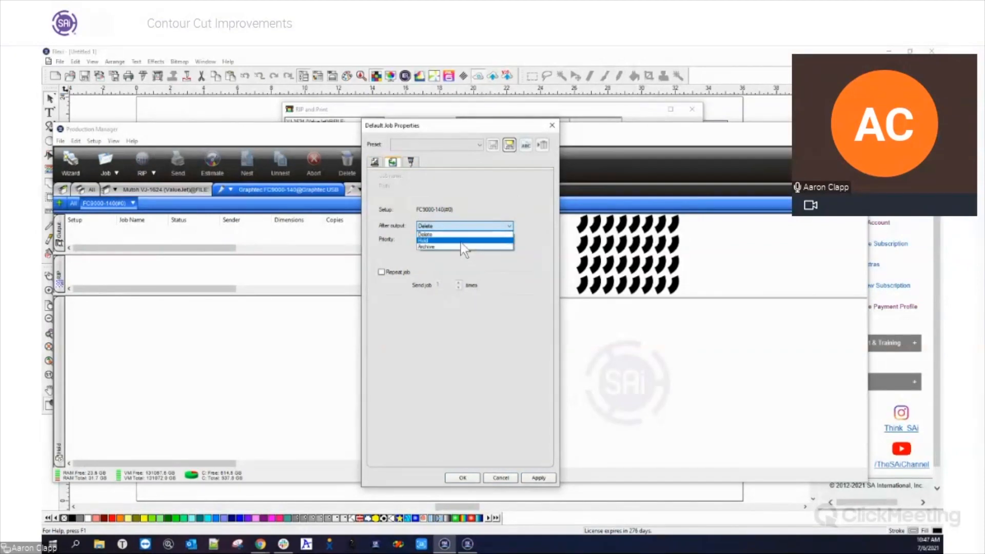
left_click(454, 399)
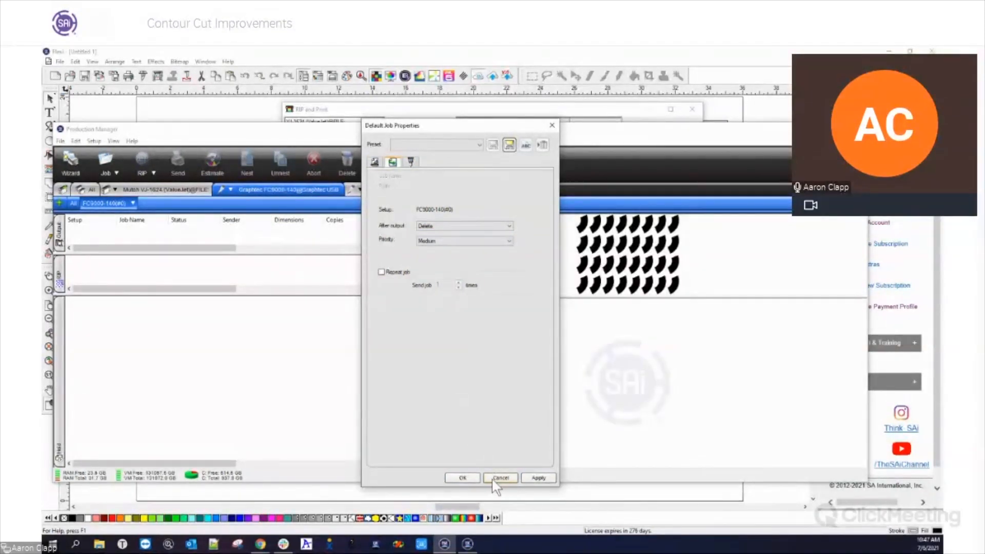
left_click(463, 477)
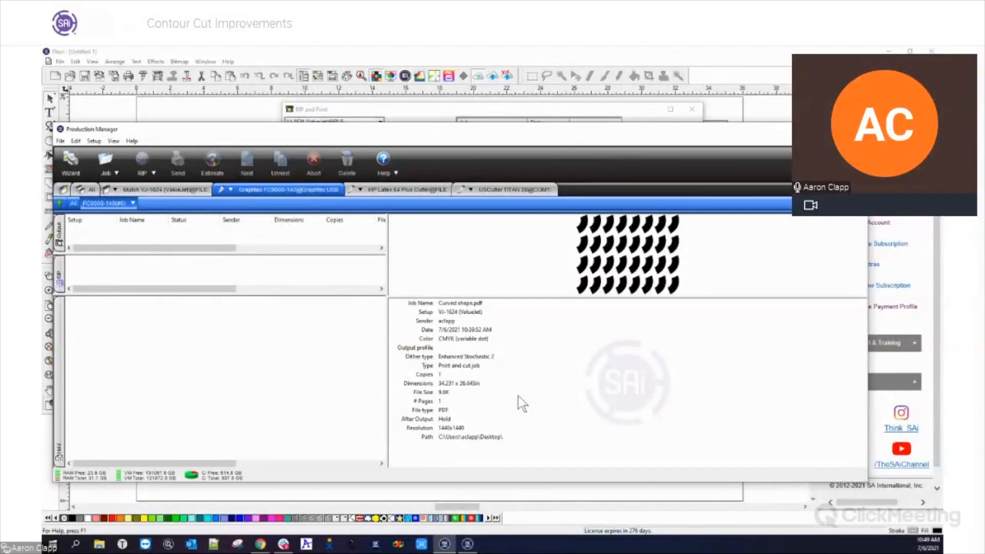
Delete the Curved shape.pdf job from the VJ-1624 setup and browse to the Flexi Samples Tiffs folder for adding jobs
left_click(157, 185)
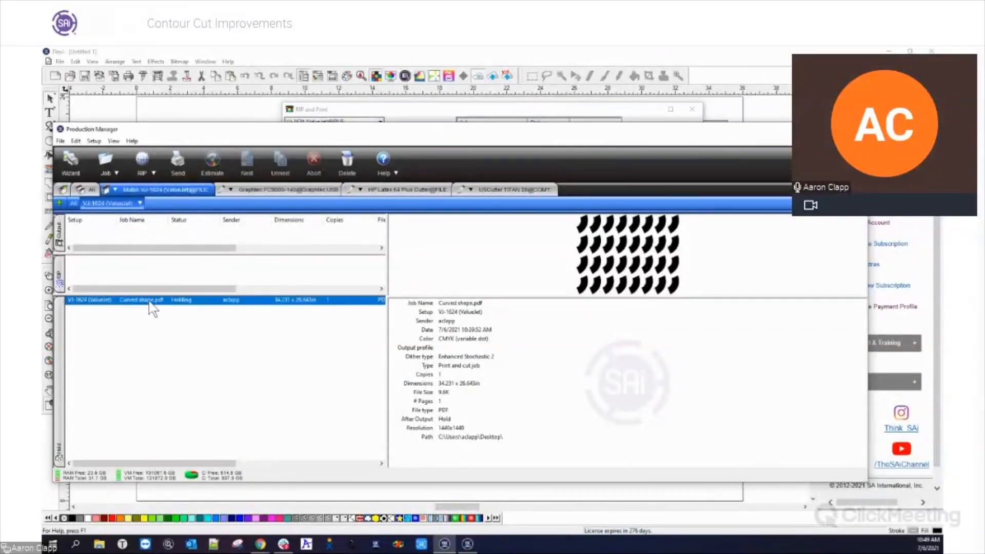
key("Delete")
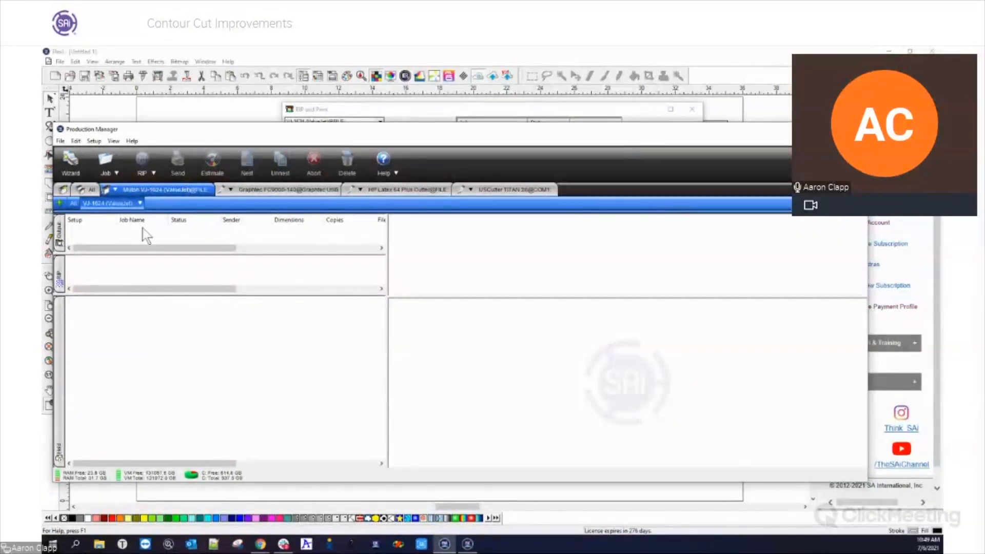
right_click(143, 210)
left_click(147, 214)
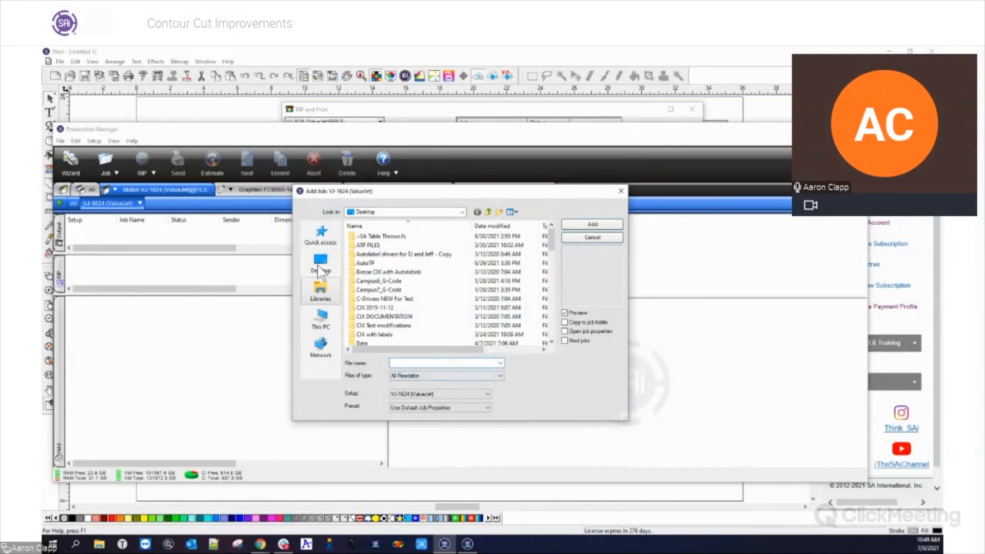
left_click(321, 235)
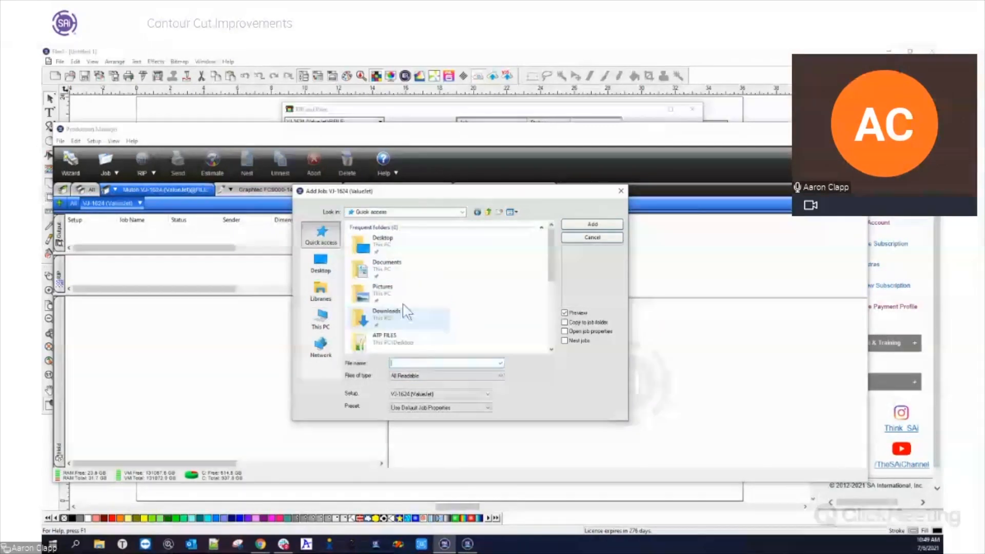
left_click(395, 265)
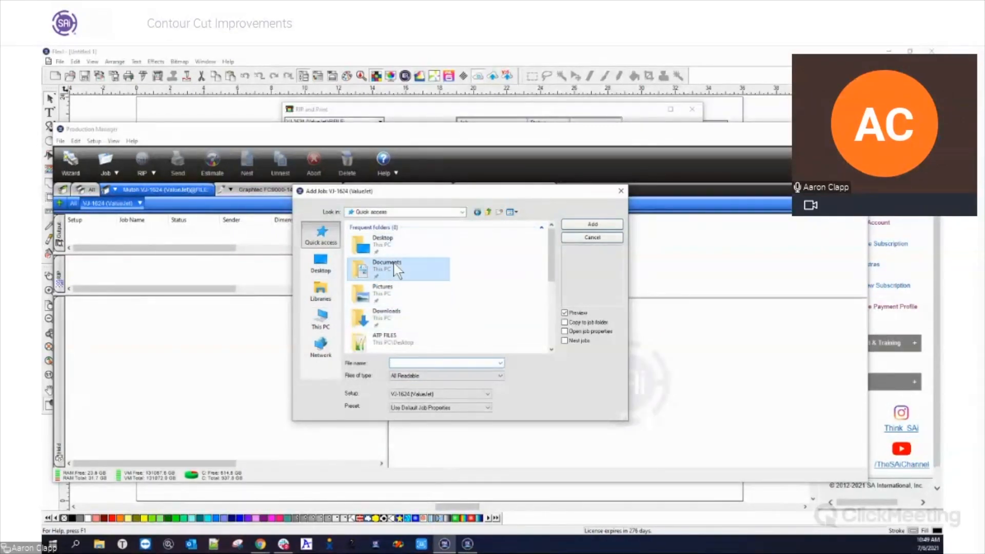
double_click(394, 266)
double_click(452, 280)
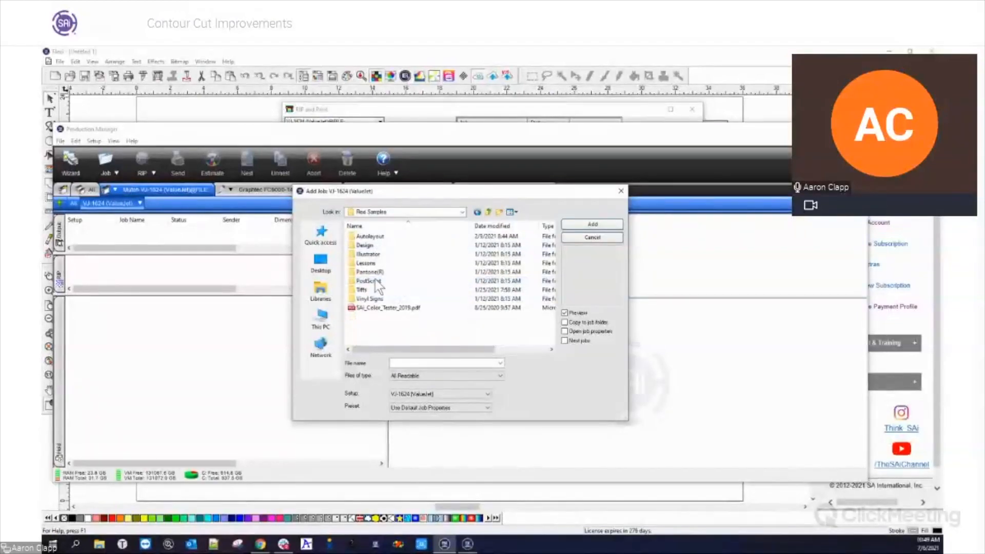
double_click(376, 289)
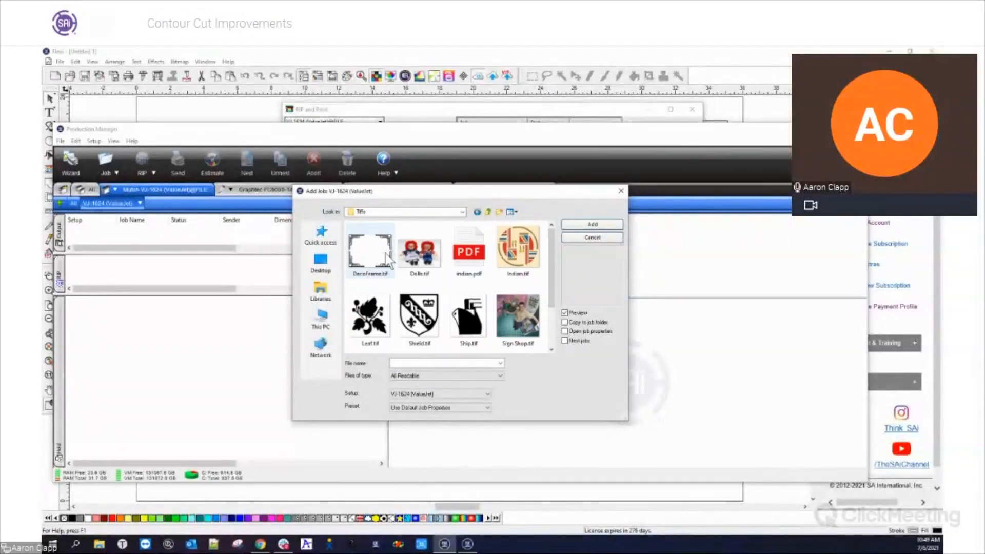
Add every sample file from DecoFrame.tif through Sign Shop.tif as jobs, leaving out T24.tif
left_click(386, 257)
left_click(536, 330, "shift")
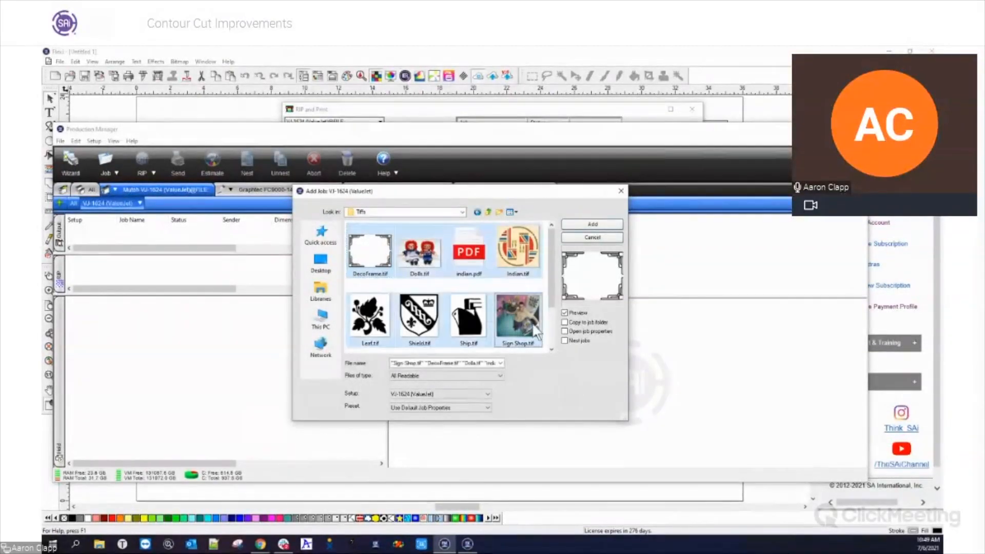
scroll(519, 312, "down", 1)
left_click(380, 336, "shift")
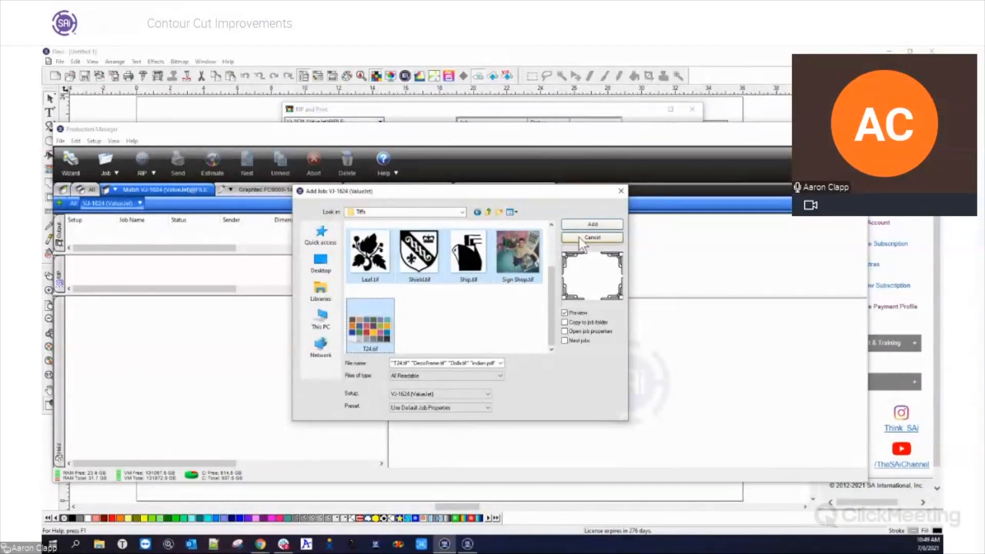
left_click(381, 336, "ctrl")
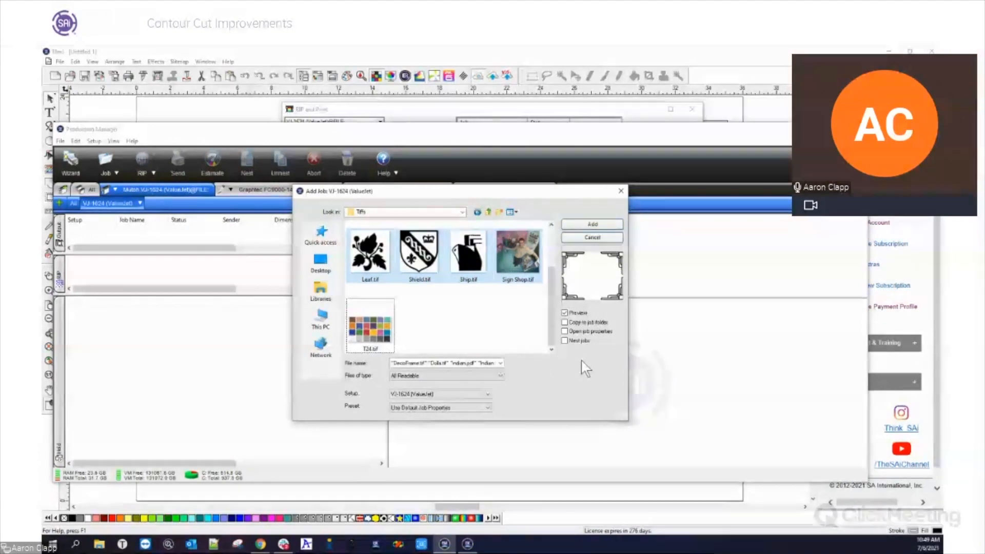
left_click(592, 224)
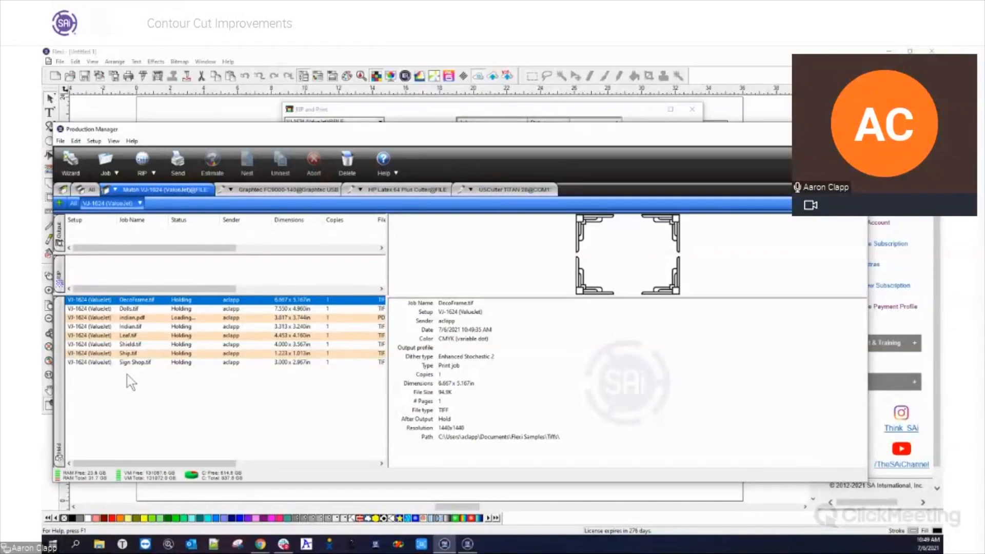
Enable Cut along page border for the DecoFrame.tif job and inspect the cut line at the frame's corner in the layout preview
double_click(133, 301)
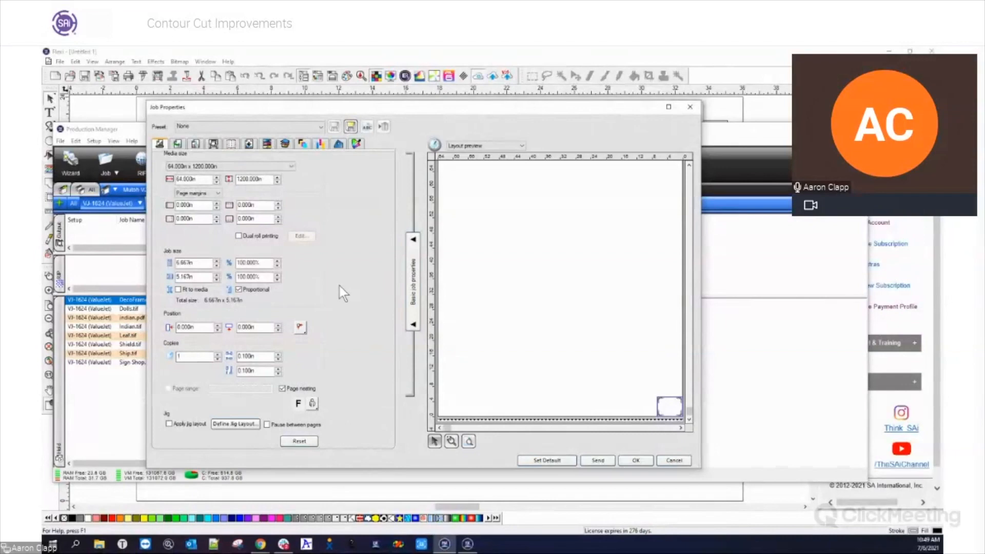
left_click(177, 144)
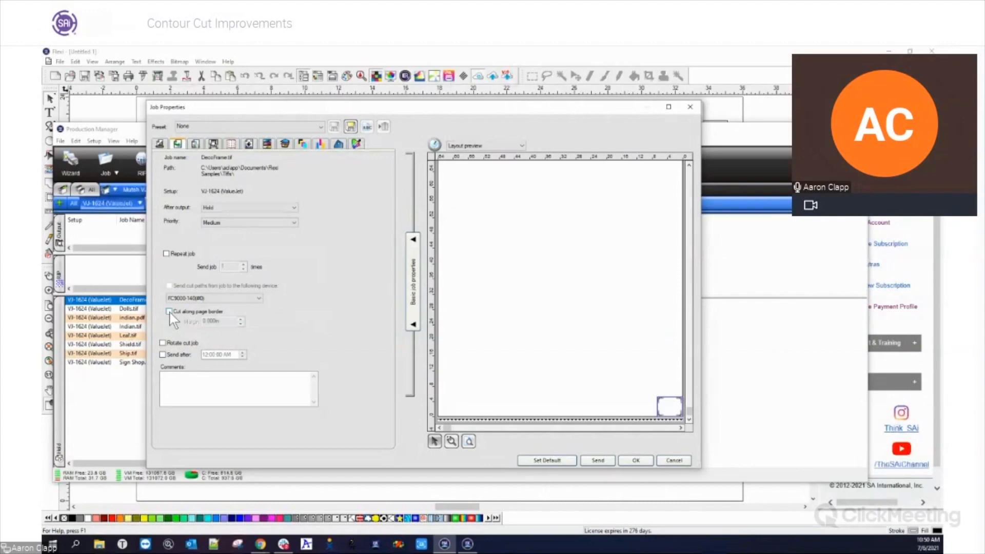
left_click(169, 313)
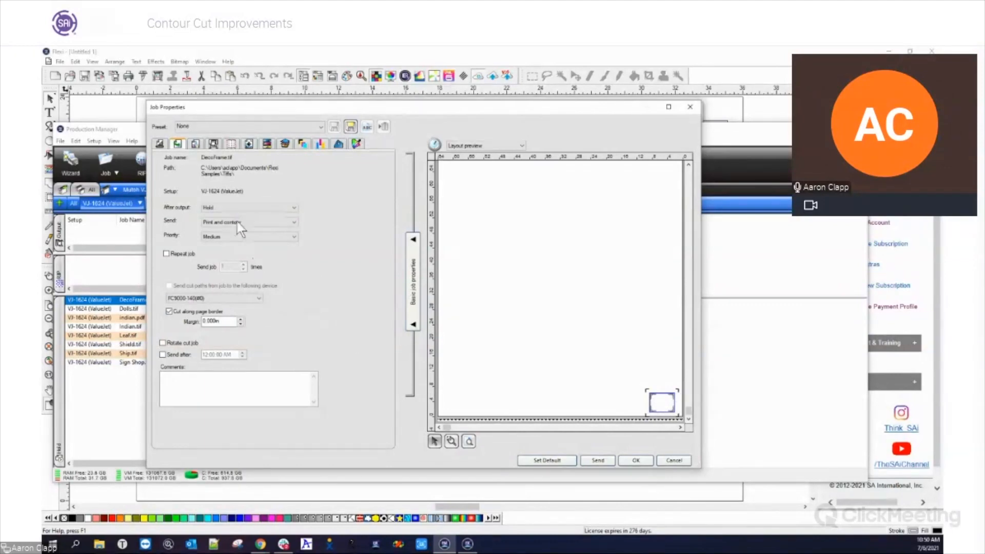
left_click(232, 145)
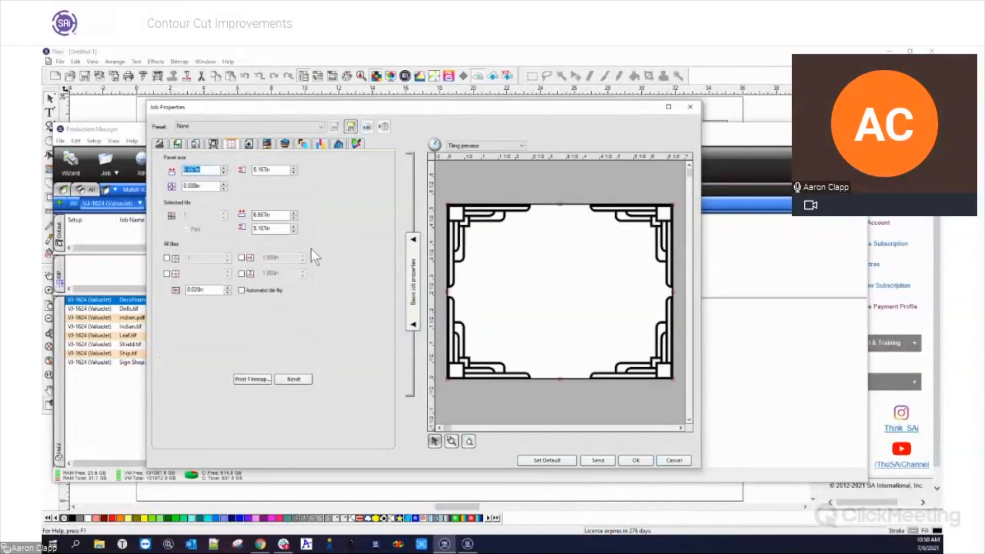
left_click(160, 143)
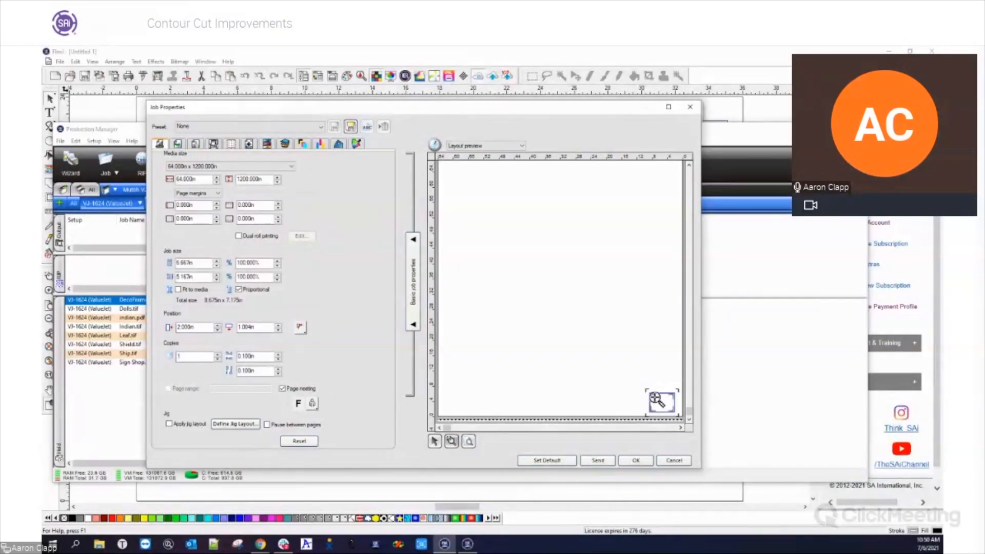
left_click_drag(641, 384, 661, 403)
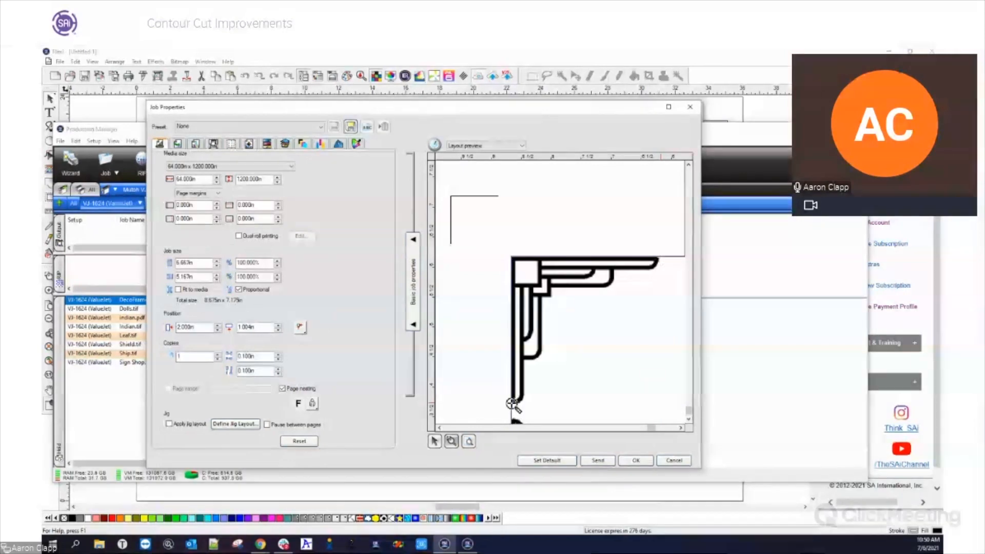
Add a 0.125 in margin around the DecoFrame.tif panel, check the cut border in the layout preview and discard the job changes
left_click(231, 144)
left_click(201, 185)
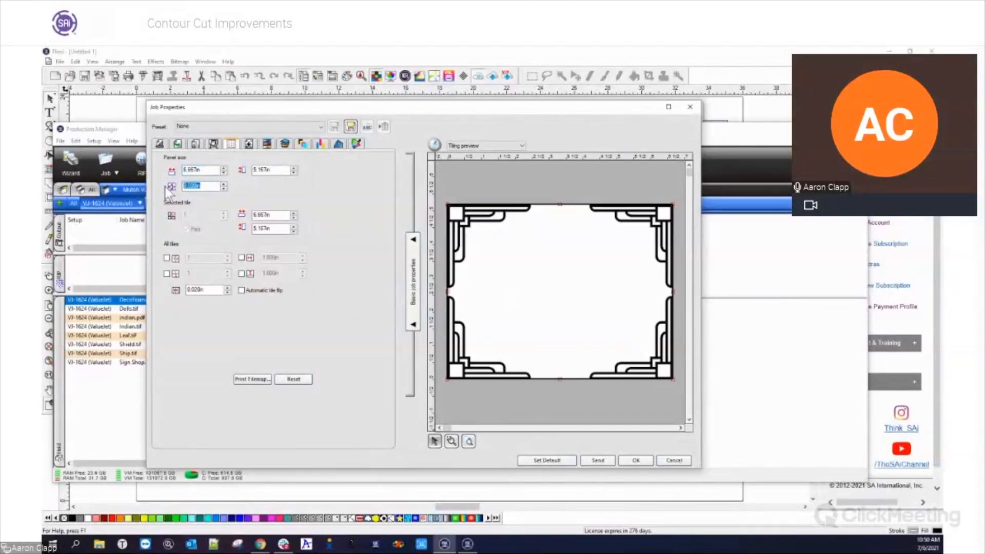
type(".125")
key("Tab")
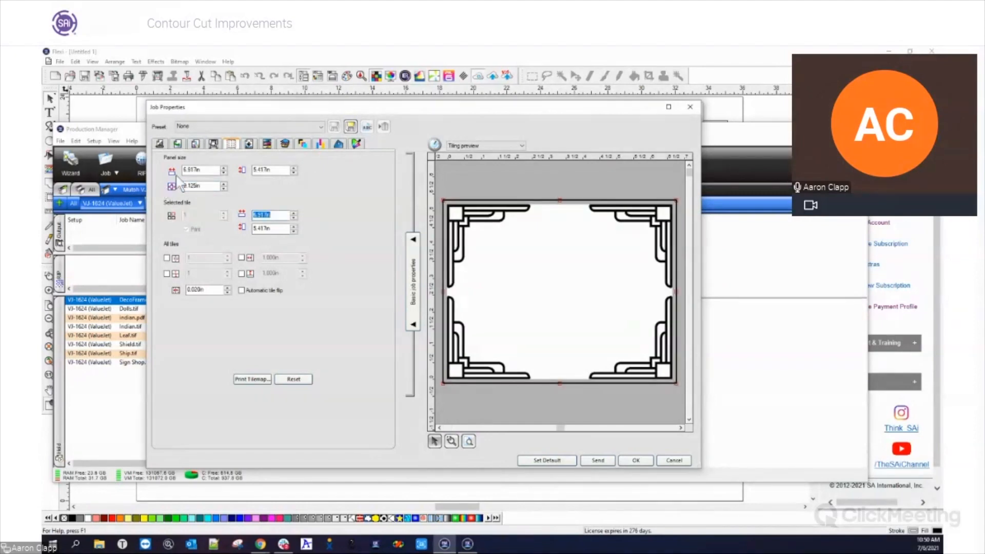
left_click(160, 144)
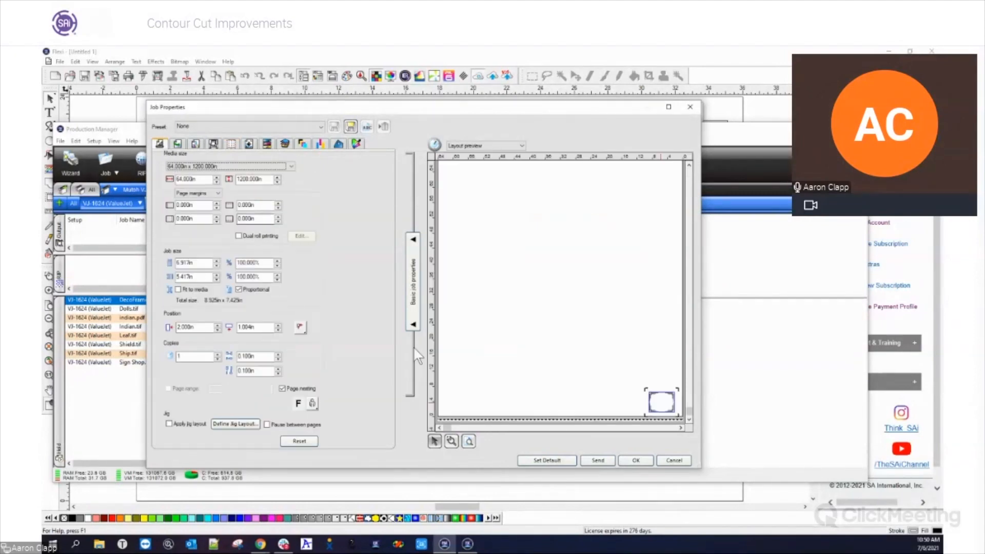
left_click(445, 441)
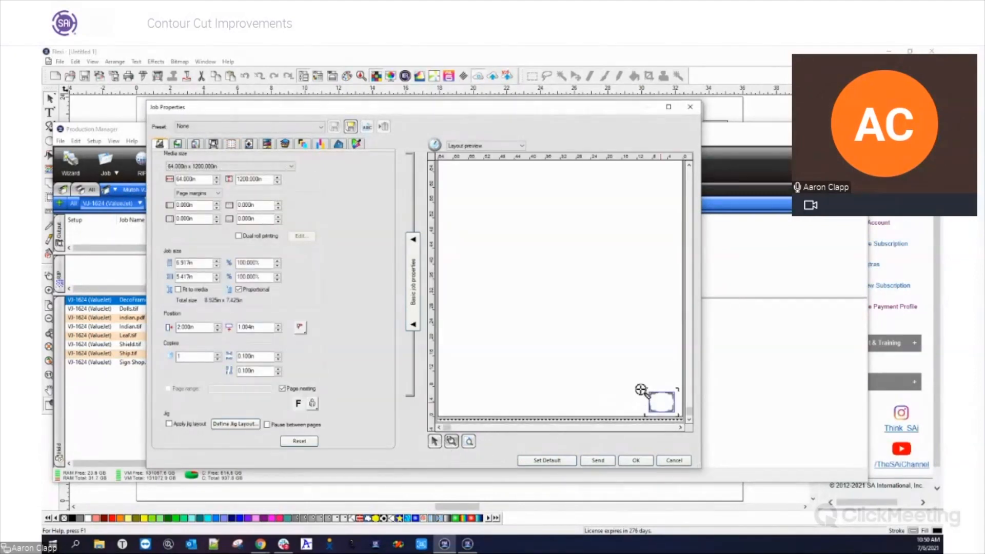
left_click(659, 403)
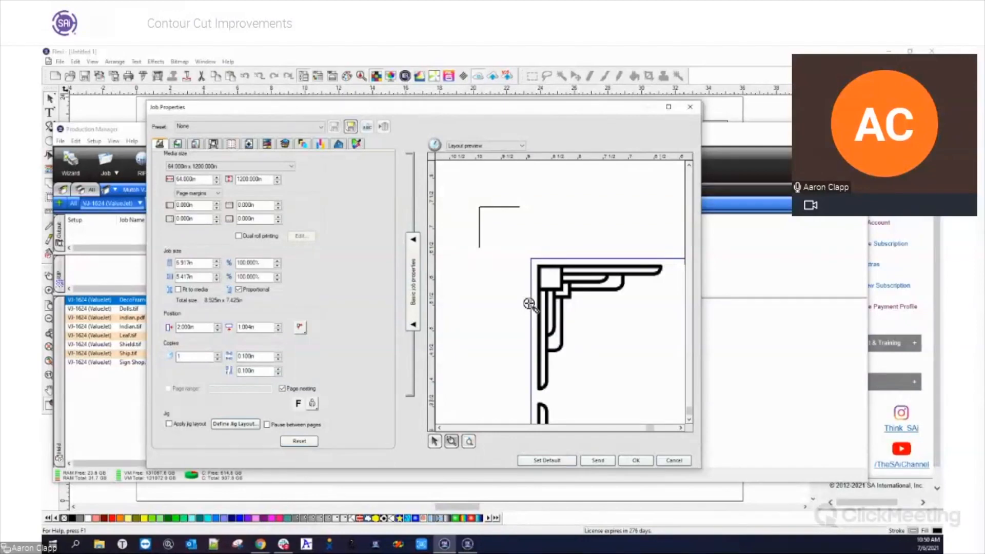
left_click(673, 461)
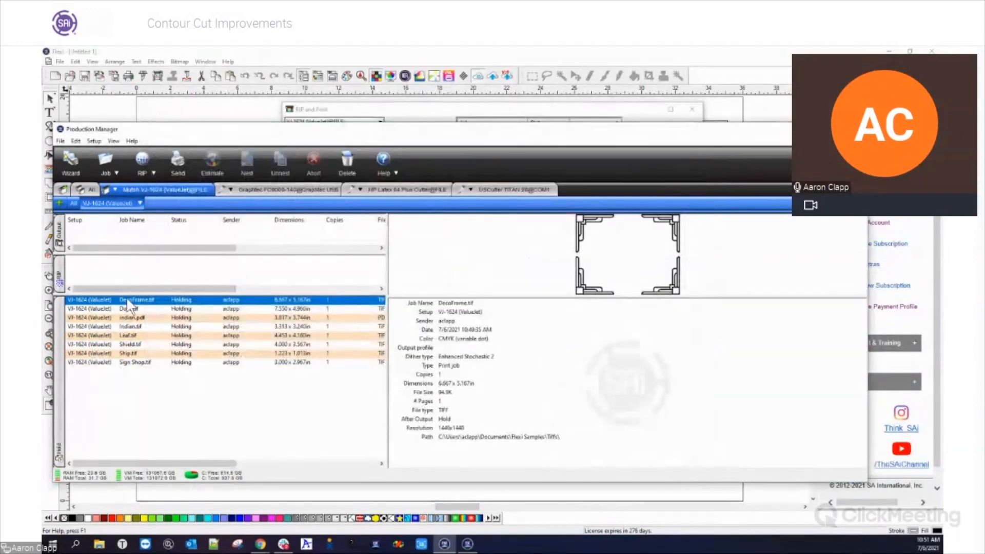
Nest all the holding jobs of the VJ-1624 setup together
key("ctrl+a")
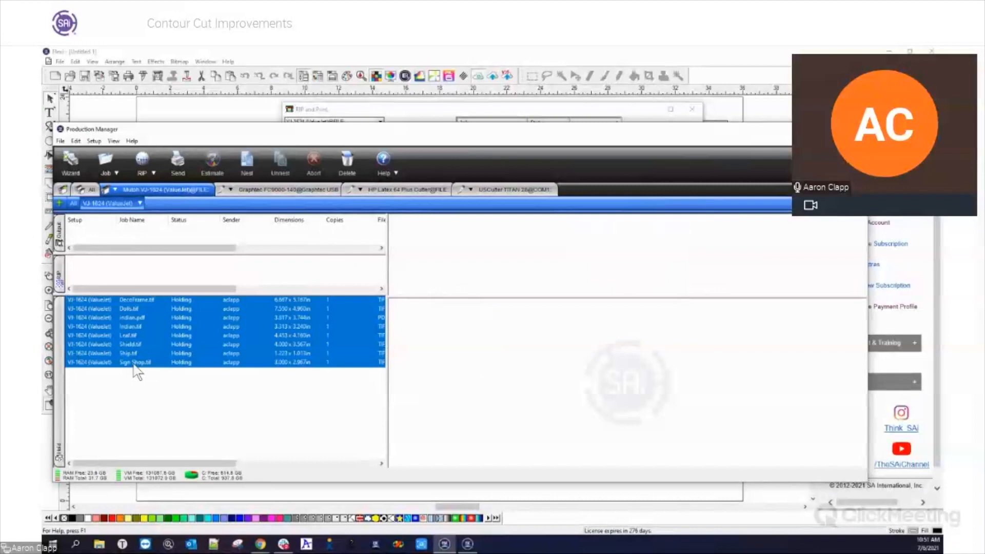
right_click(127, 301)
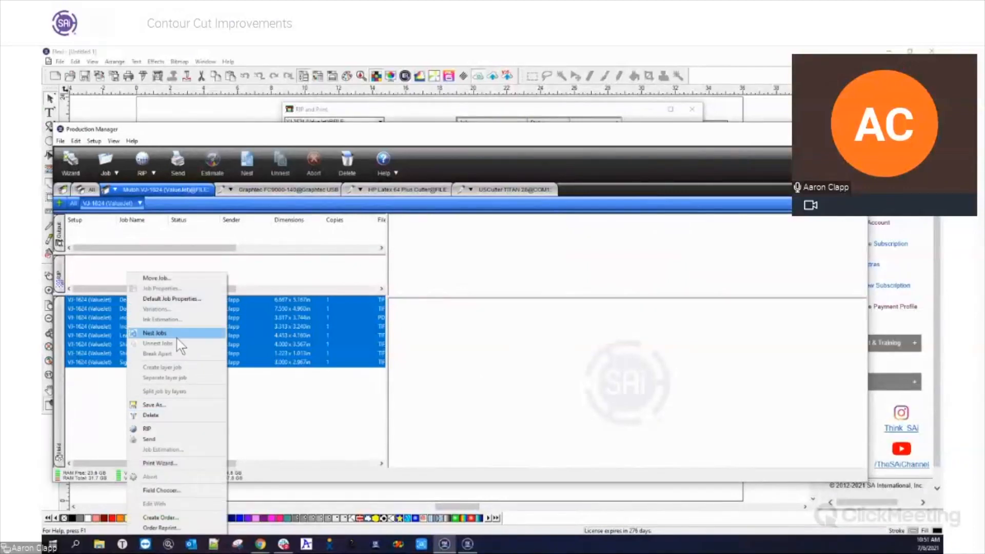
left_click(191, 334)
Enable Cut along page border in the nested job's properties
double_click(134, 300)
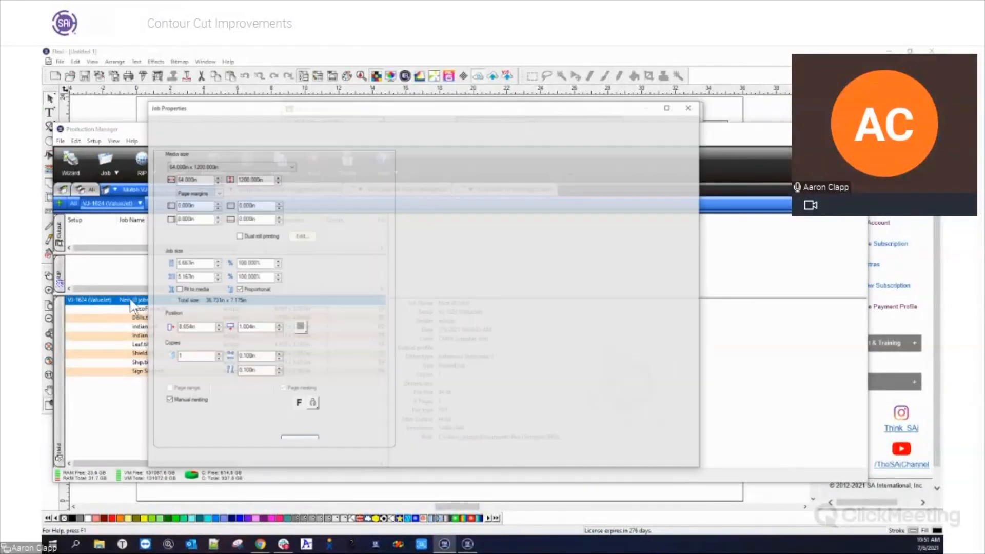
left_click(178, 143)
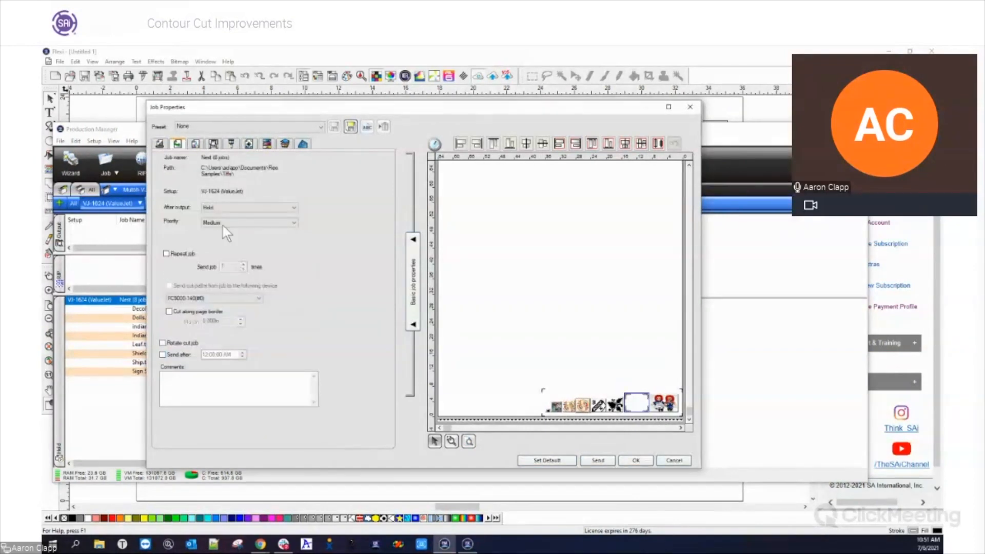
left_click(170, 311)
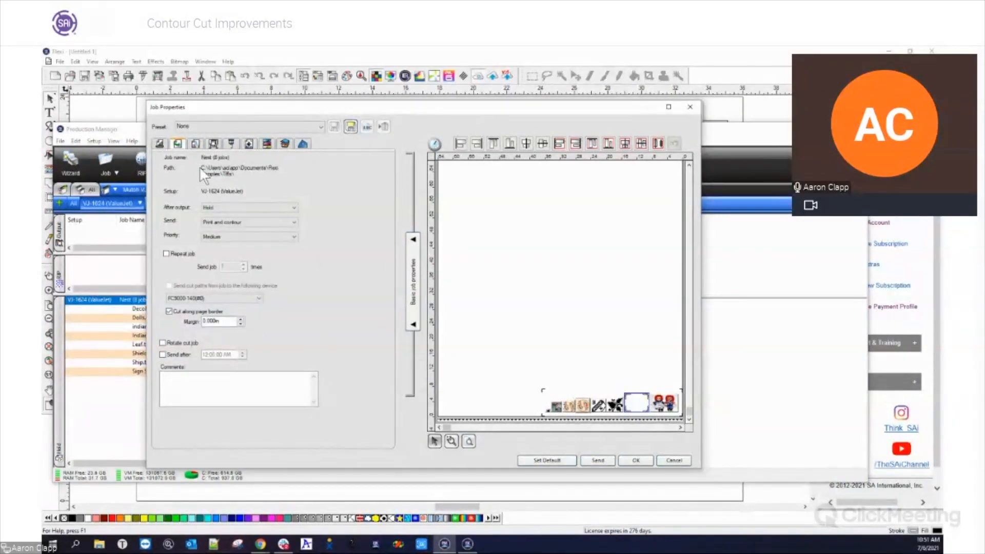
Inspect the nested job's panels around the frame and doll images in the layout preview, and close the job properties without applying them
left_click(160, 145)
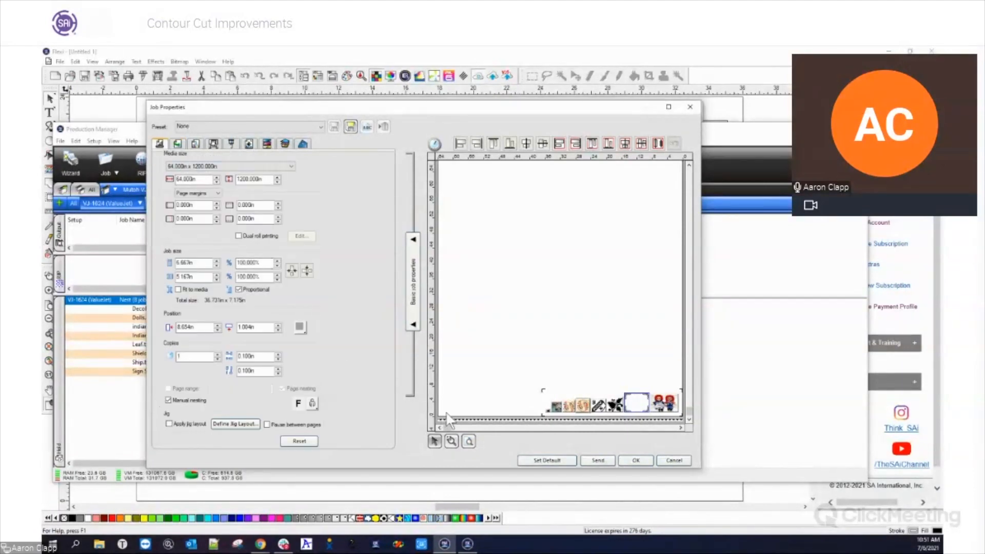
left_click(558, 401)
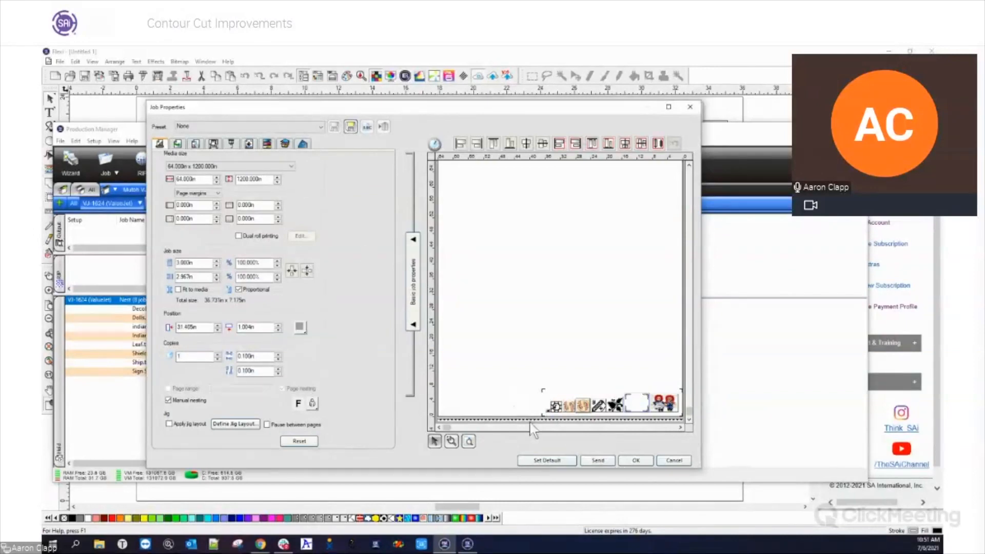
left_click(451, 441)
left_click_drag(618, 388, 650, 412)
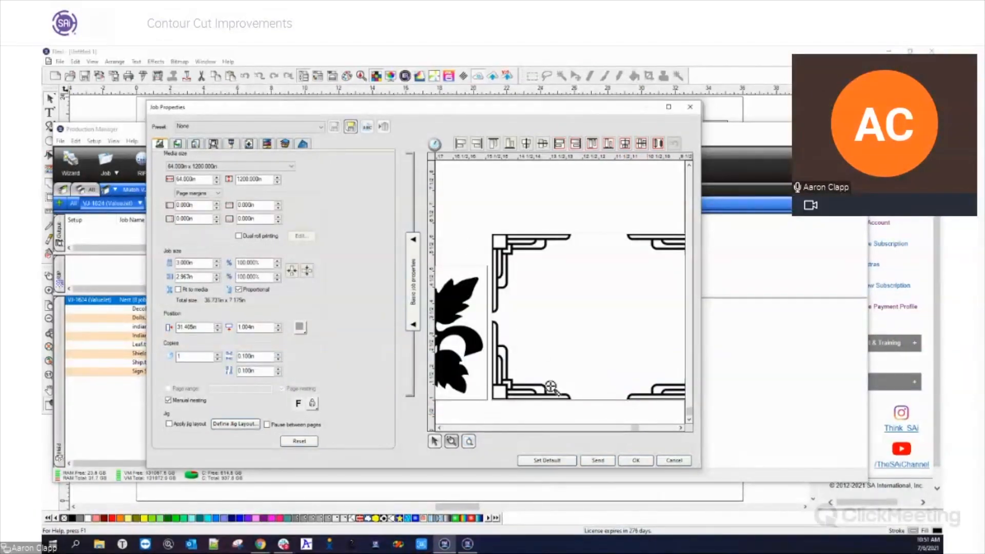
left_click_drag(634, 429, 653, 430)
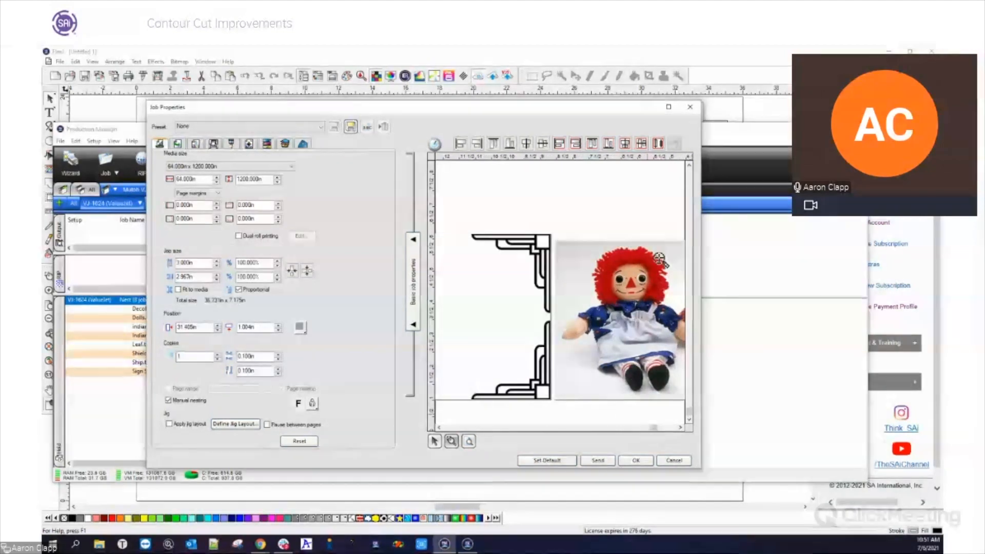
left_click_drag(651, 428, 501, 434)
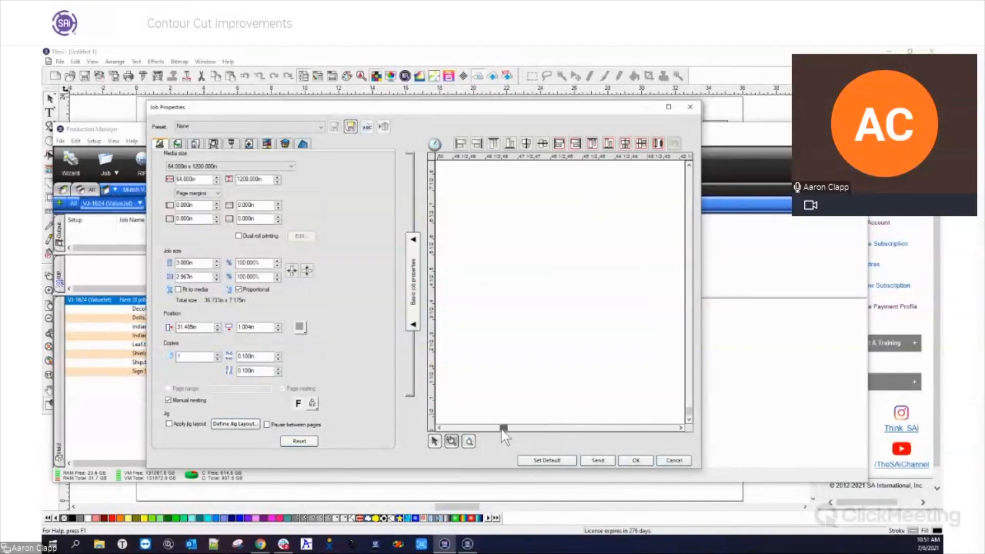
left_click(439, 443)
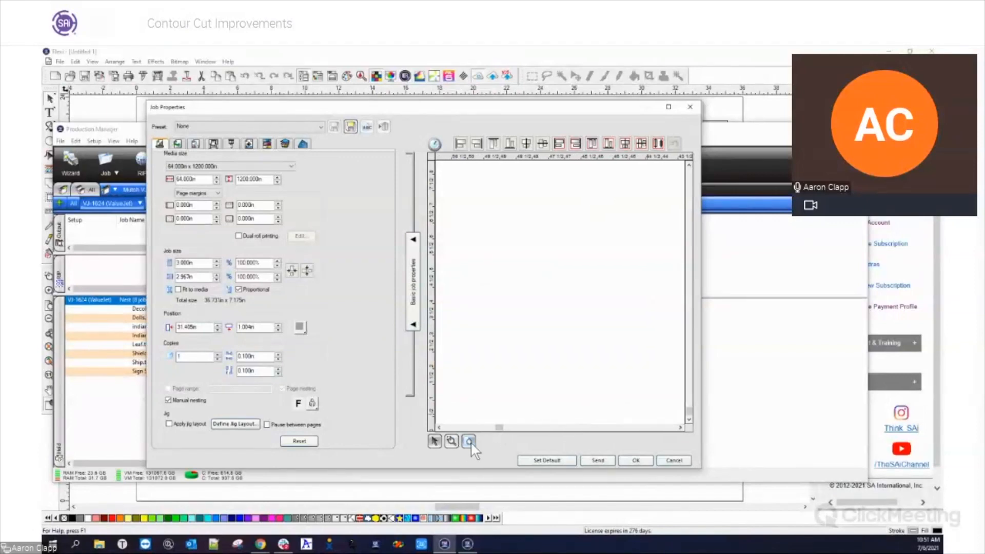
left_click(470, 442)
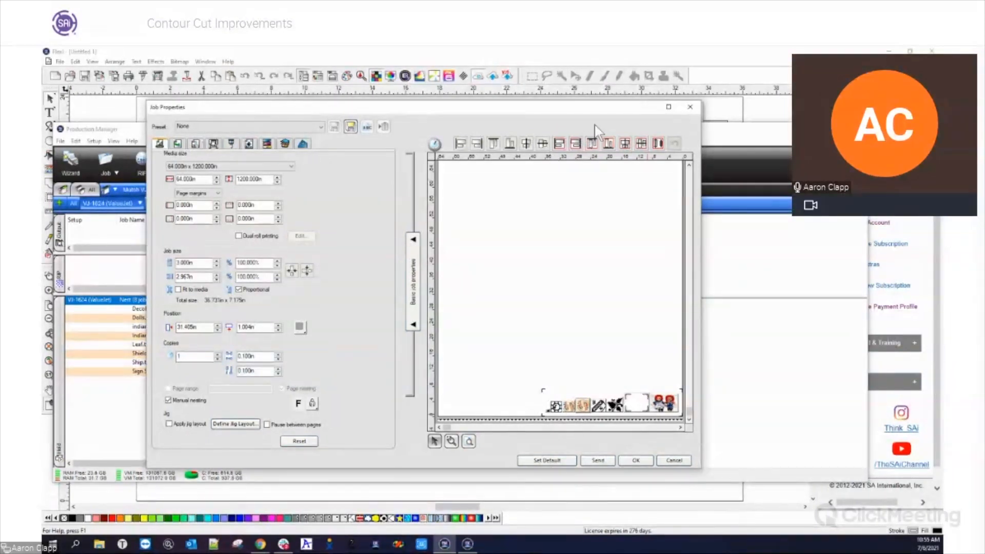
left_click(690, 107)
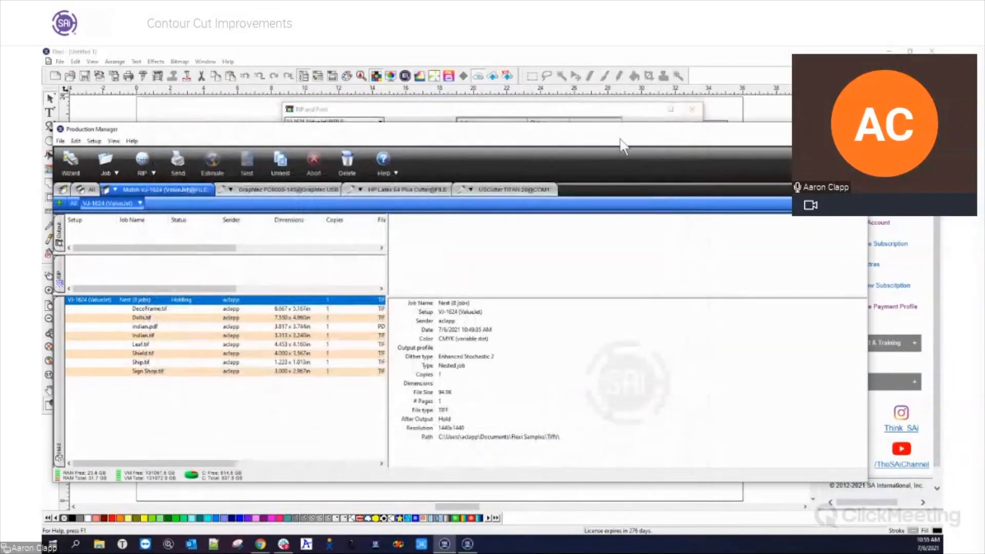
Return to the Flexi design, close RIP and Print without sending, and delete the contour-cut black circle
left_click(396, 57)
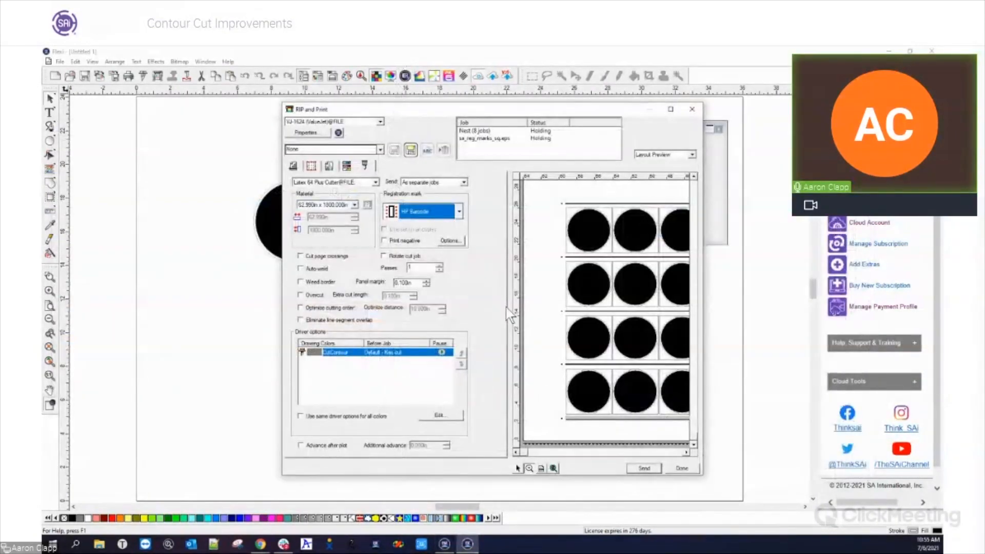
left_click(692, 109)
left_click(202, 284)
left_click(258, 235)
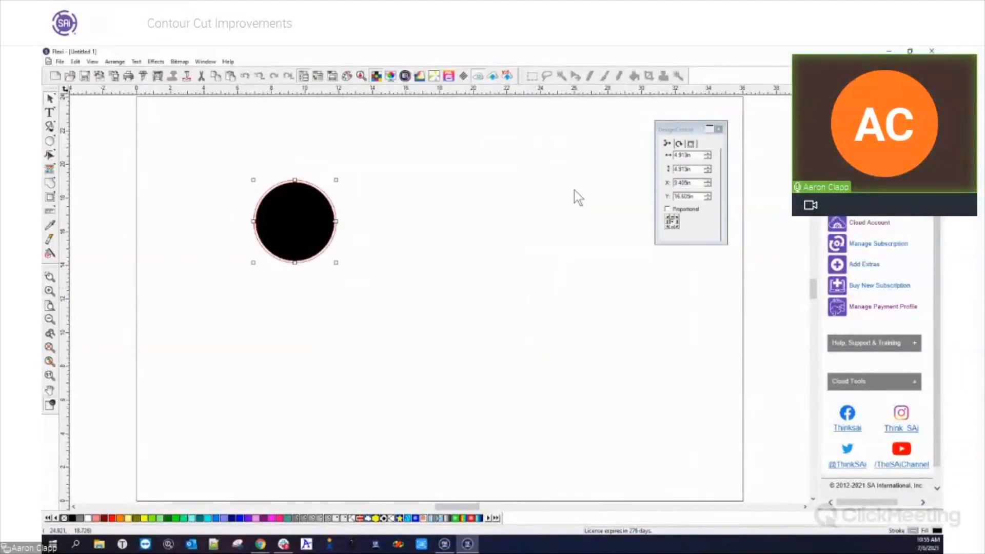
left_click(690, 143)
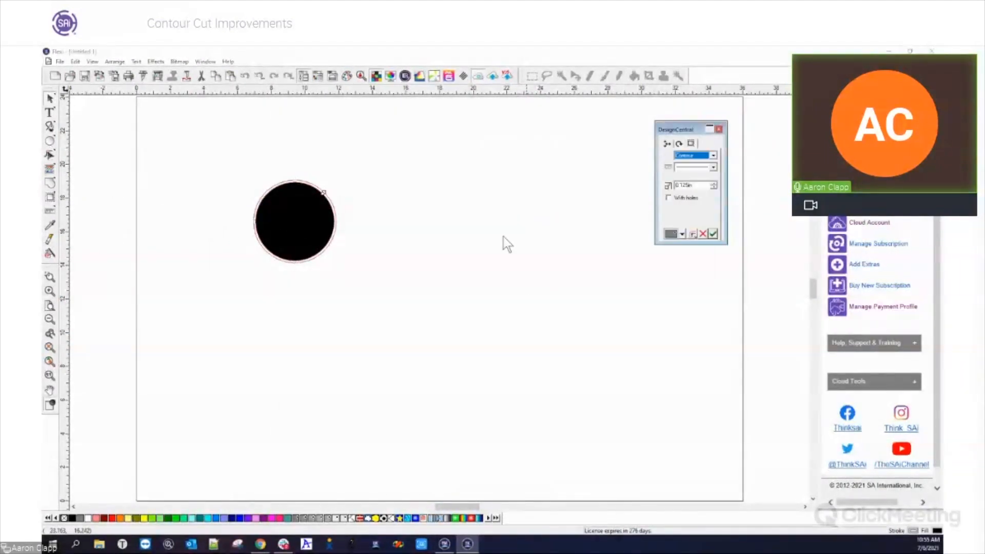
right_click(300, 243)
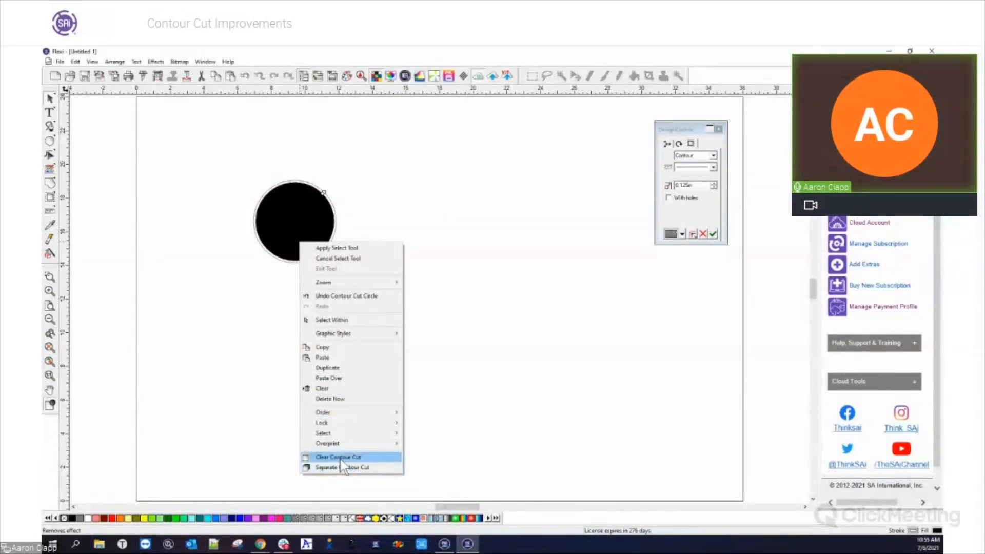
left_click(215, 292)
left_click_drag(131, 118, 528, 367)
key("Delete")
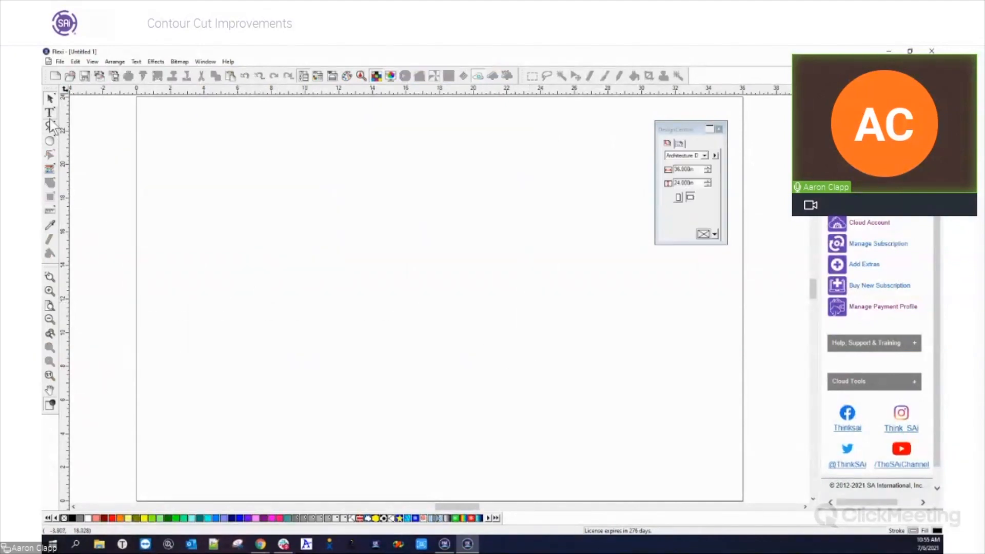
Add the text FLEXI 21 to the empty page with a letter height of 6 in
left_click(49, 114)
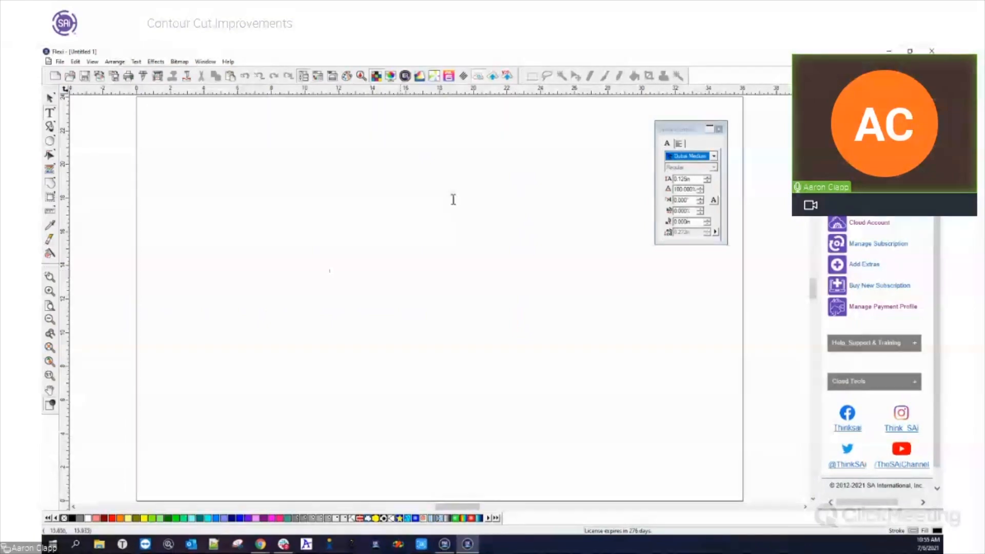
left_click(698, 178)
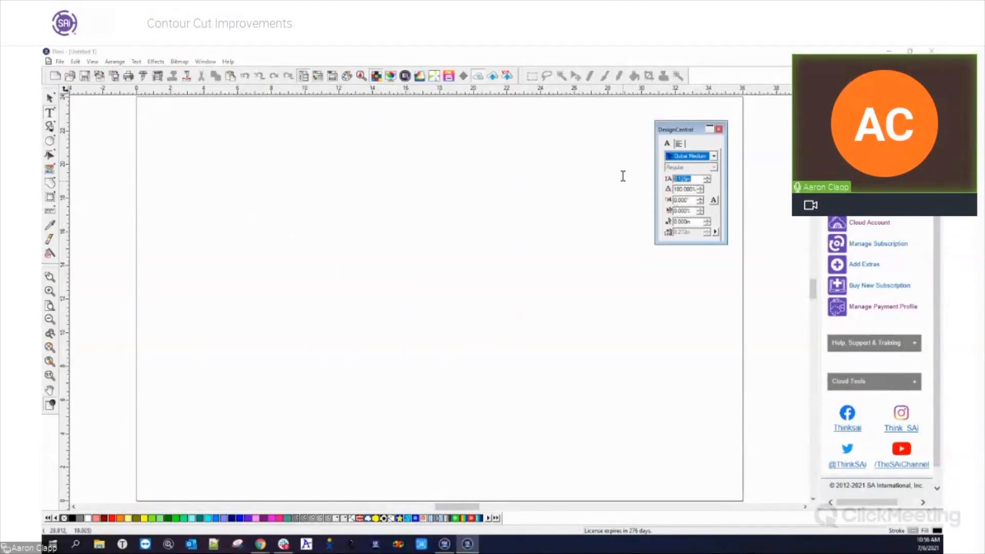
key("Tab")
left_click_drag(692, 178, 642, 182)
type("6")
key("Tab")
left_click(295, 276)
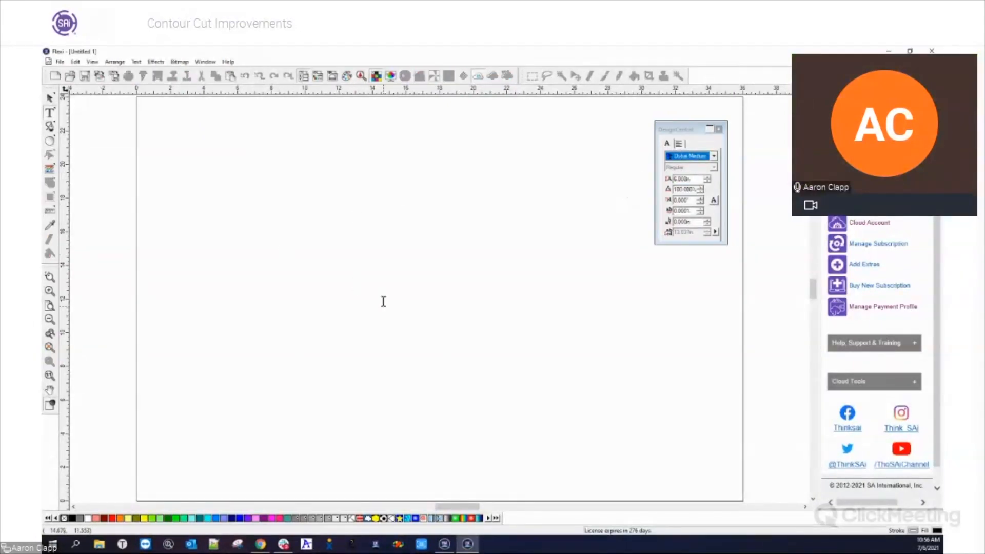
type("FLEX")
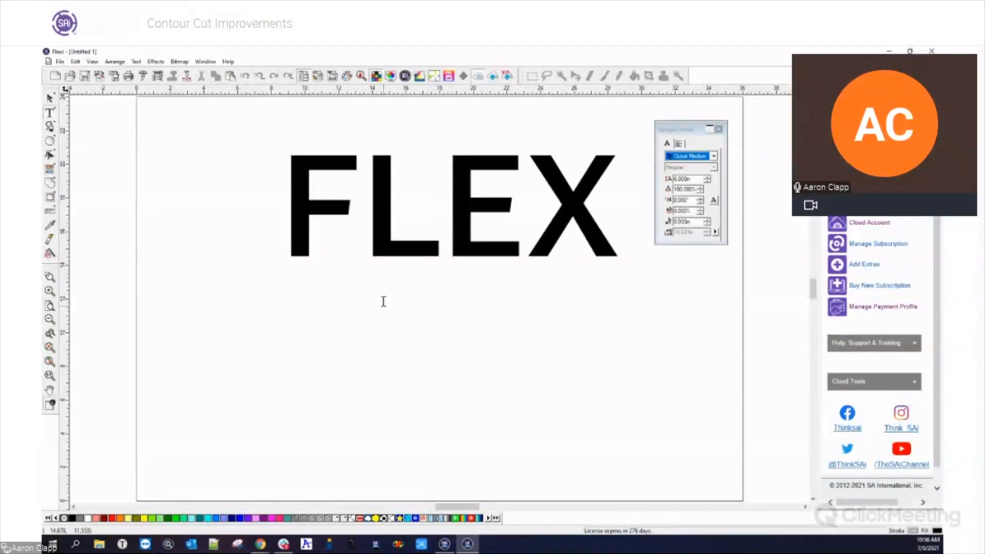
type("I 21")
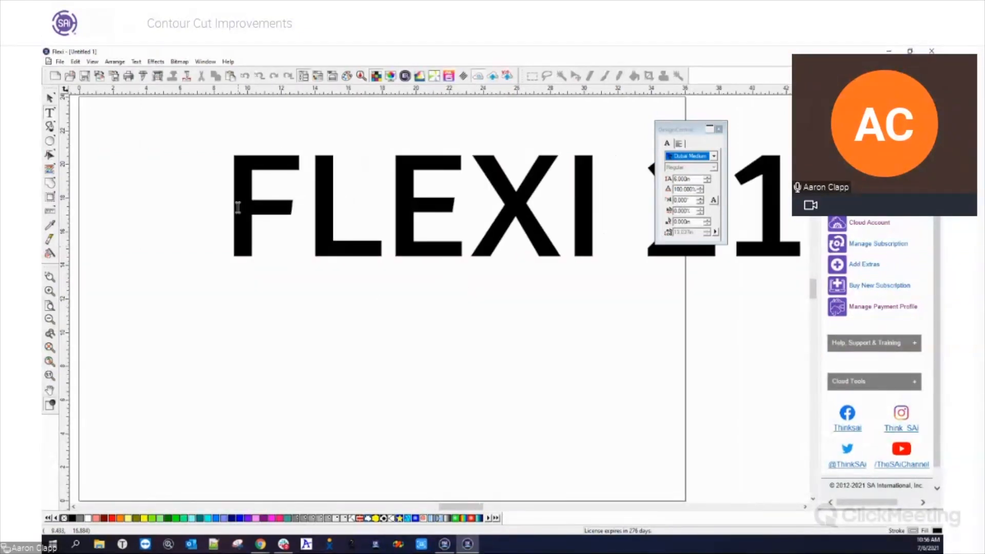
Preview horizontal weed lines and split lines for the FLEXI 21 text in Cut/Plot, turn them off and close without sending
left_click(143, 76)
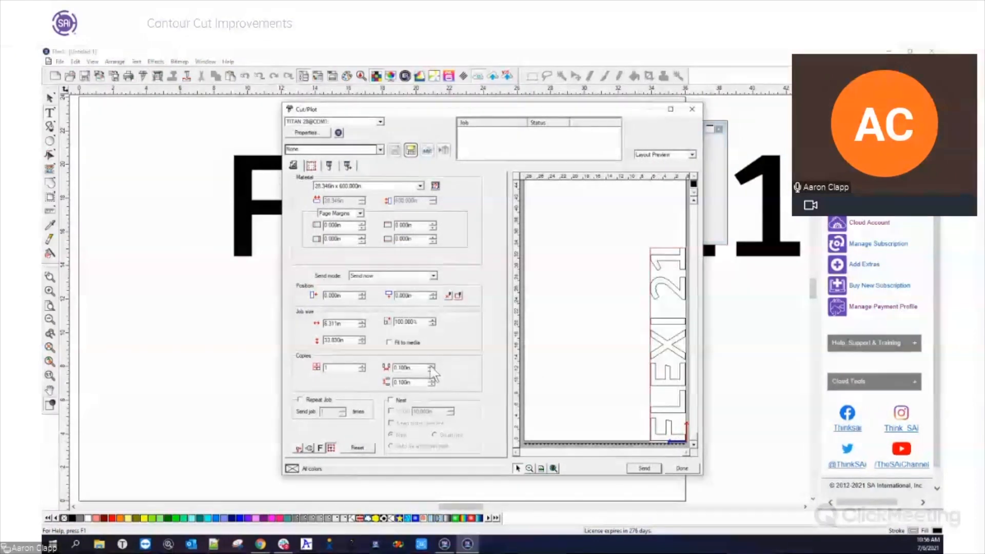
left_click(332, 165)
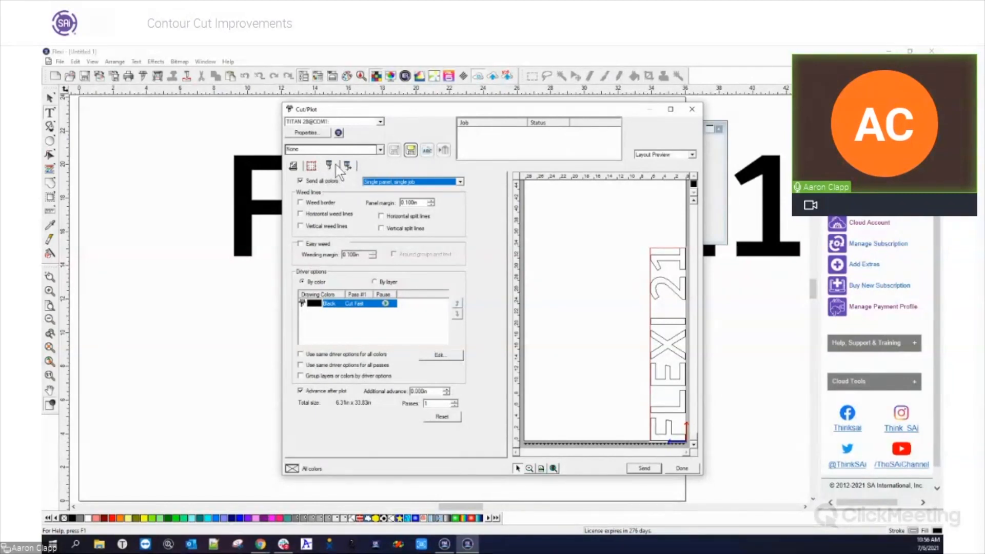
left_click(300, 214)
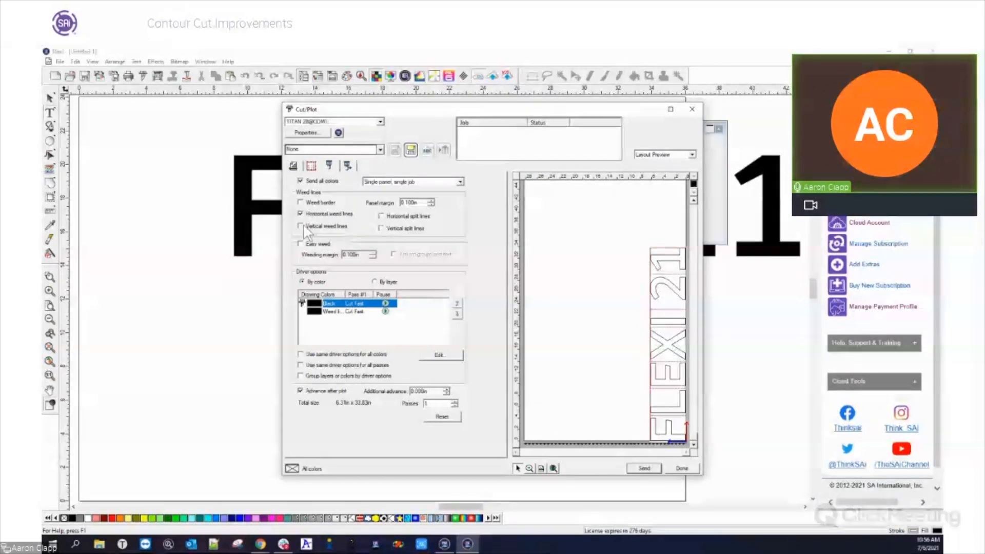
left_click(301, 215)
left_click(381, 228)
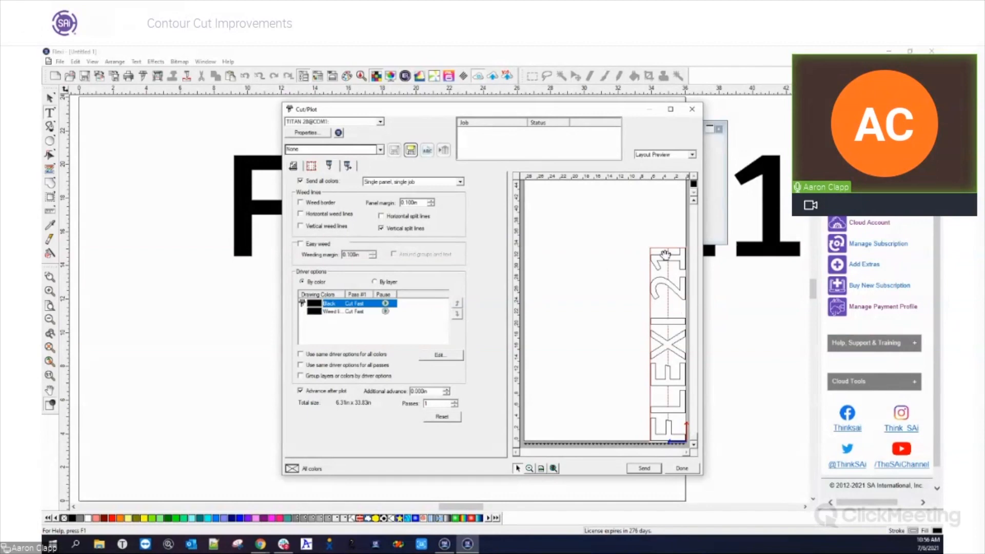
left_click(381, 217)
left_click(381, 216)
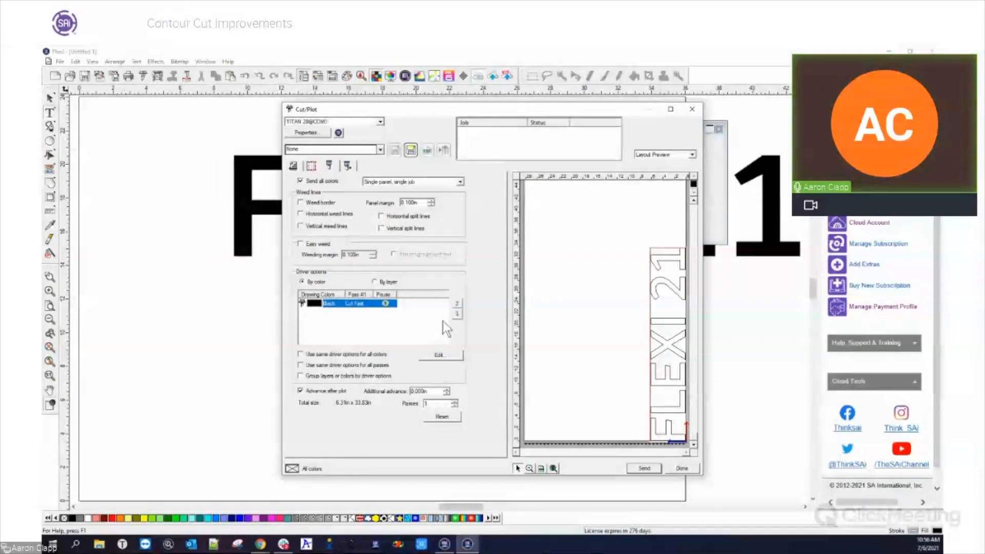
left_click(692, 109)
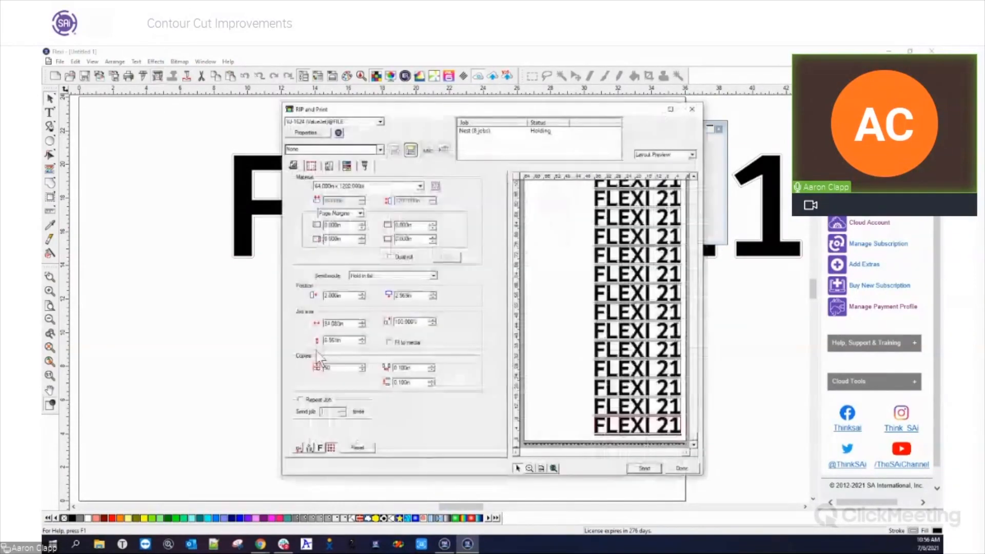
Try Overcut on the FLEXI 21 contour job, inspect the cut line around the digit 2 and close RIP and Print without sending
left_click(365, 165)
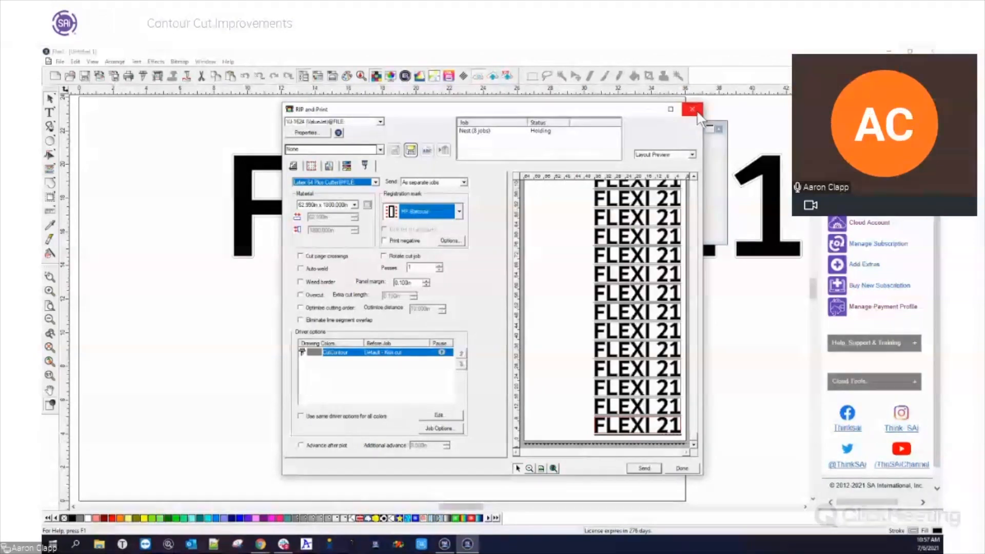
left_click(301, 295)
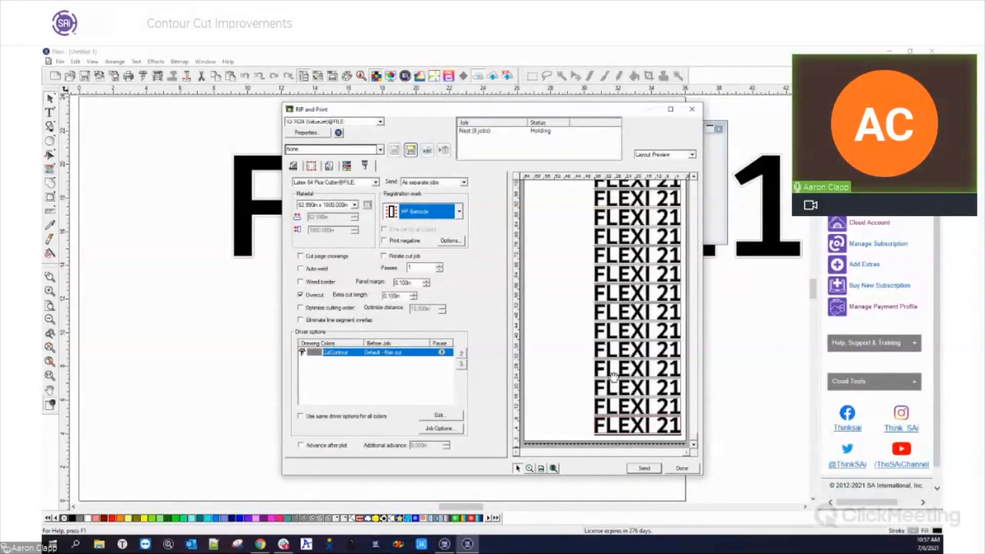
left_click(529, 468)
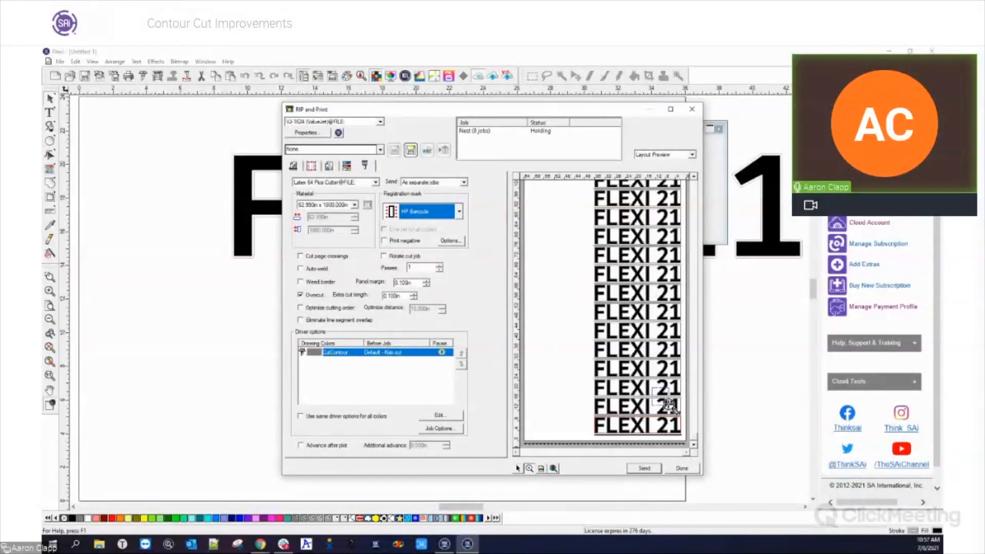
left_click_drag(669, 409, 668, 413)
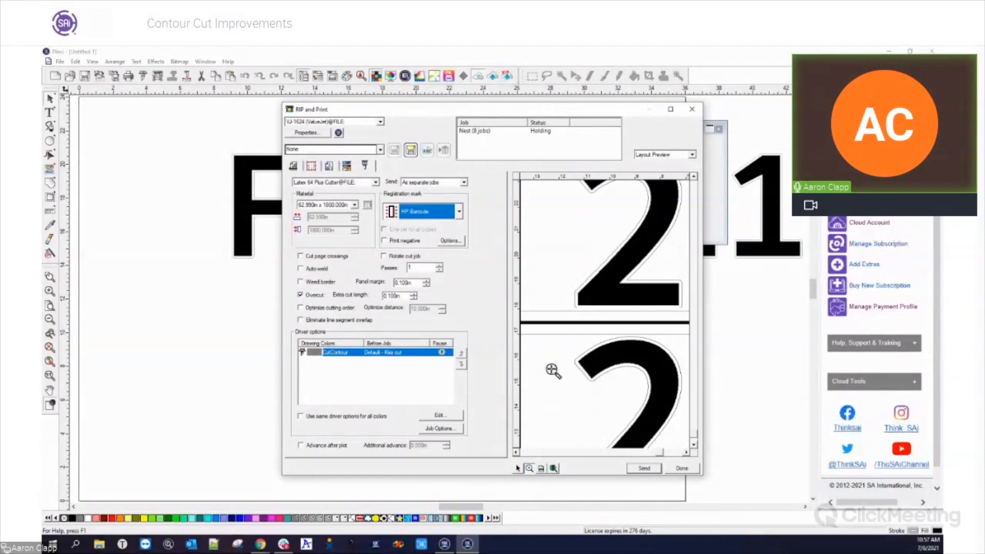
left_click(518, 469)
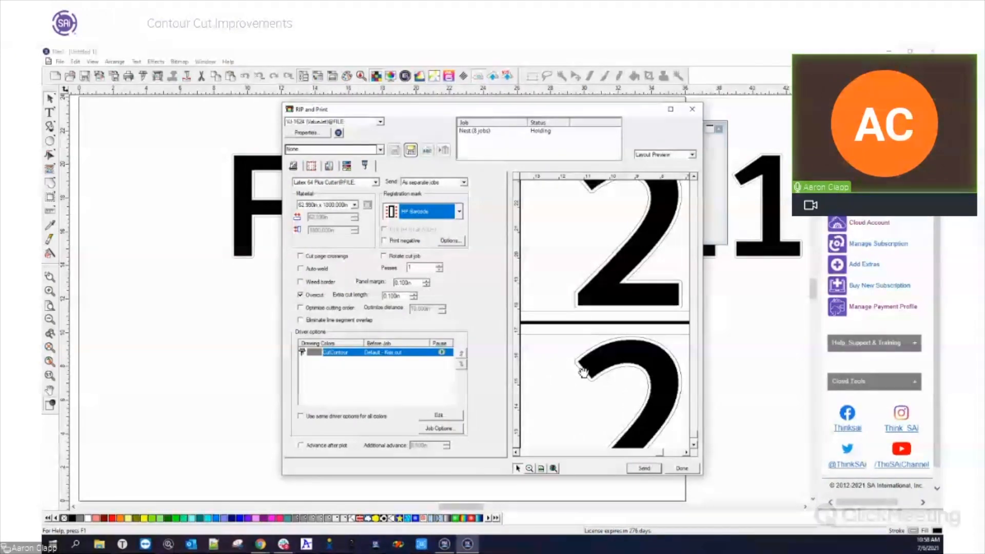
left_click_drag(407, 296, 370, 297)
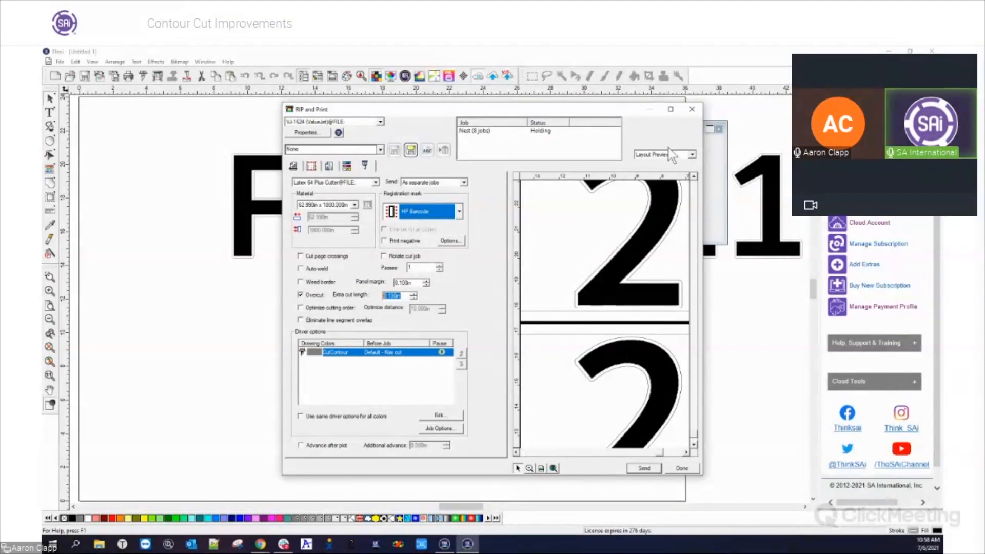
left_click(690, 109)
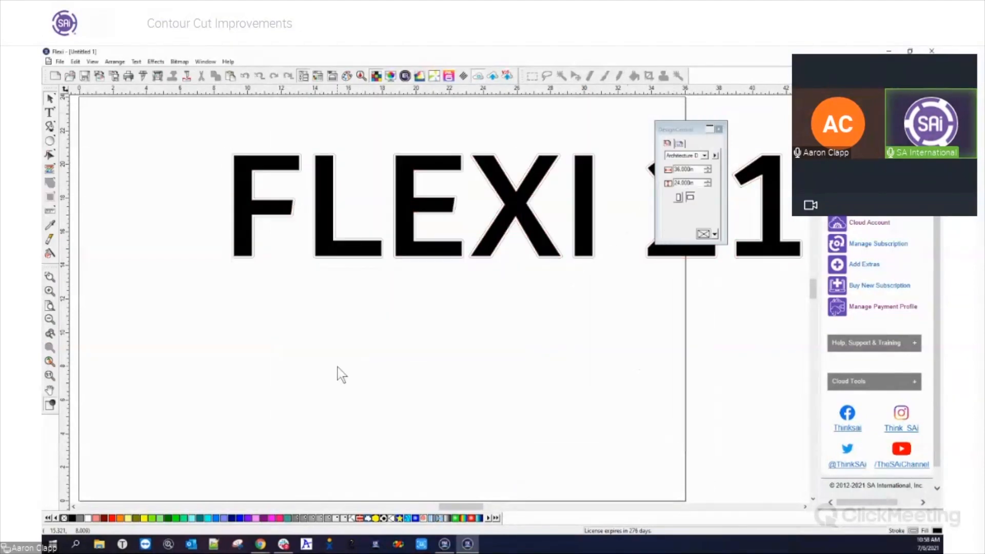
Separate the contour cut from the FLEXI 21 text and remove the cut outline
right_click(321, 244)
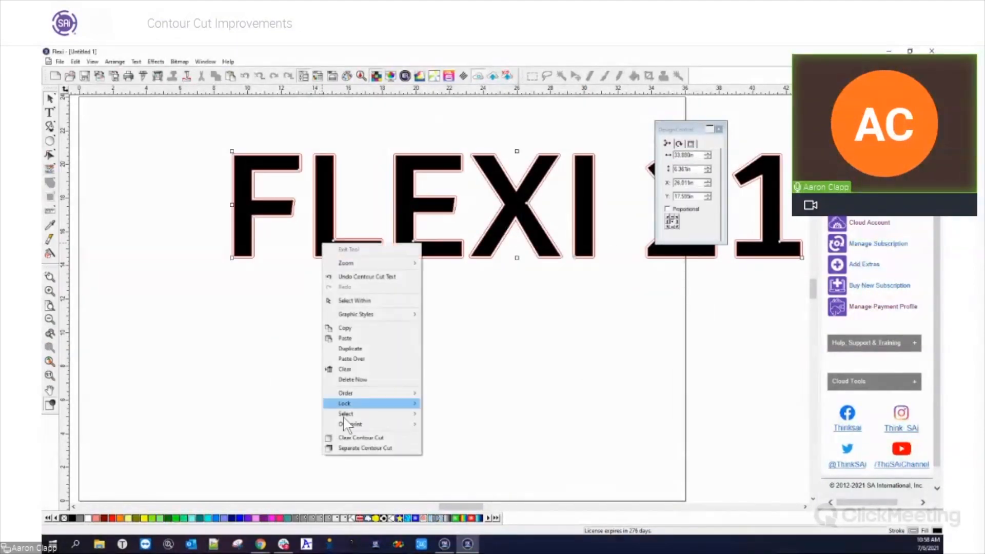
left_click(362, 449)
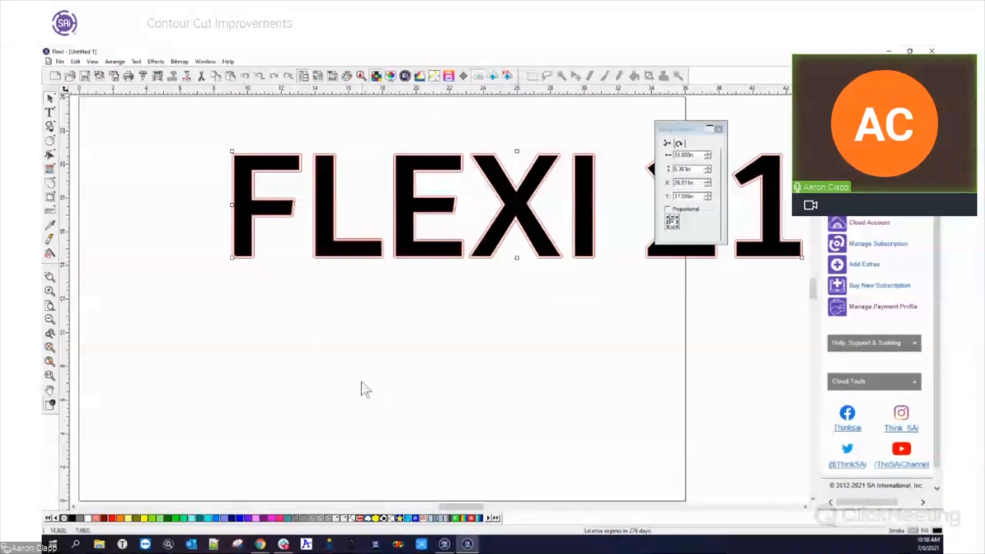
right_click(323, 244)
left_click(259, 322)
left_click(313, 259)
left_click(313, 259)
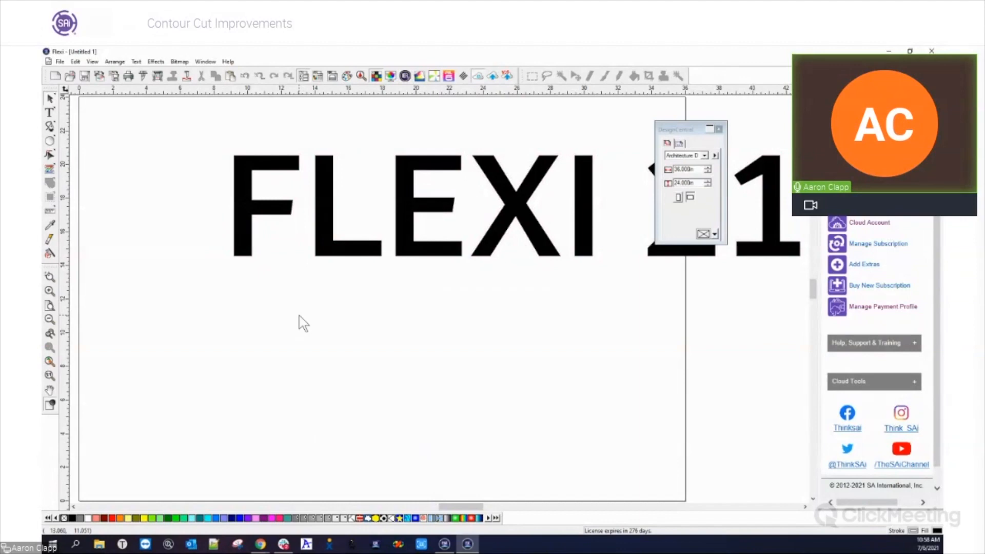
Move the FLEXI 21 text up above the page's upper edge and place three copies in a column below it
scroll(286, 326, "down", 1)
scroll(280, 321, "down", 1)
left_click_drag(220, 200, 655, 305)
left_click_drag(410, 249, 334, 148)
left_click_drag(334, 148, 328, 229)
left_click_drag(326, 234, 321, 328)
left_click_drag(321, 327, 316, 400)
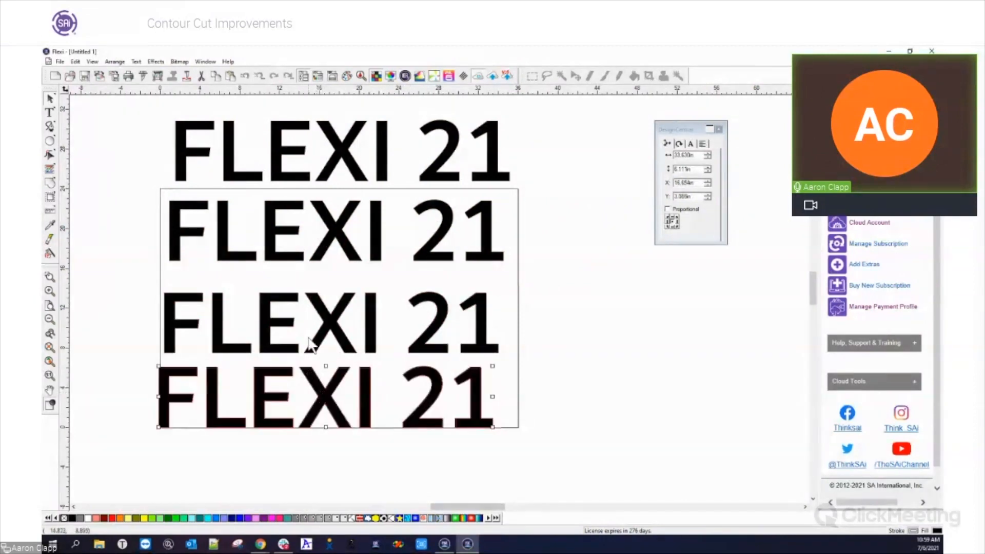
Recolor the three FLEXI 21 copies below the black one, from upper to lower, pale green, fuchsia and dark blue
left_click(319, 308)
left_click(277, 518)
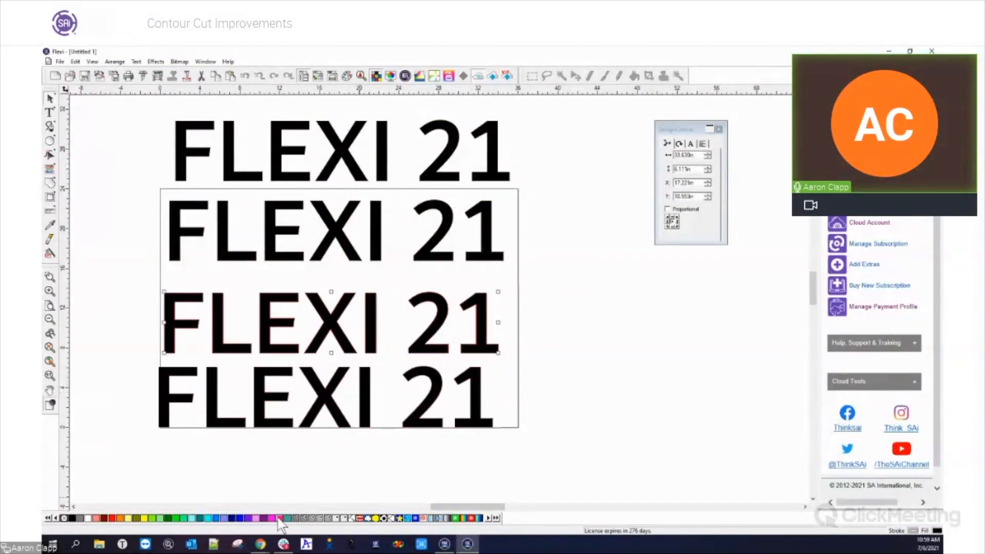
left_click(325, 393)
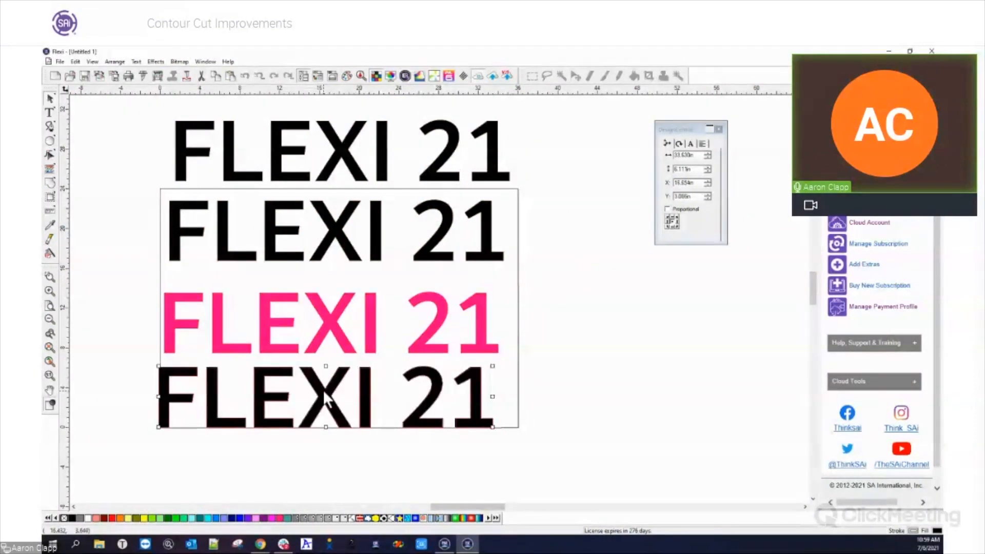
left_click(235, 517)
left_click(294, 241)
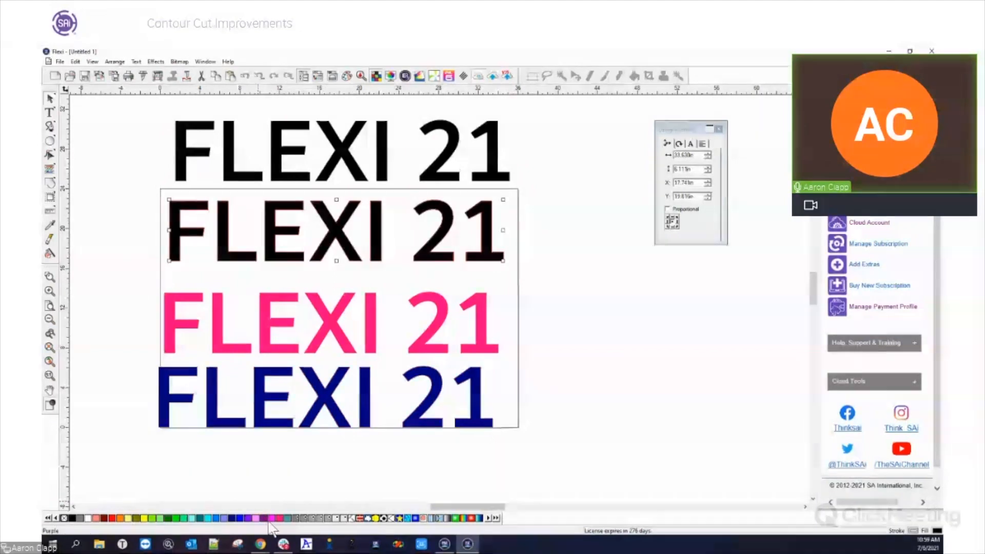
left_click(159, 517)
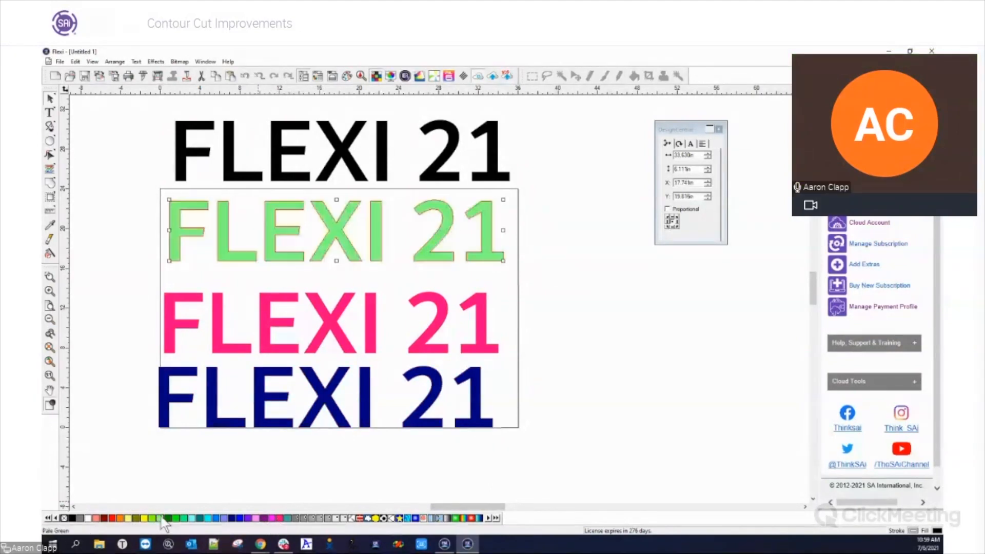
left_click(569, 310)
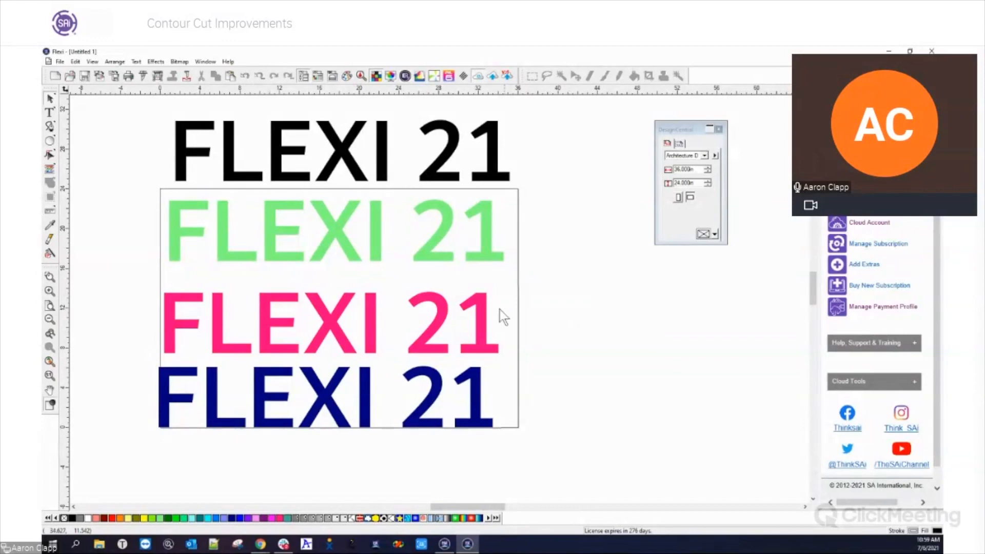
Preview all four FLEXI 21 lines together in Cut/Plot and close without sending
left_click_drag(122, 114, 595, 464)
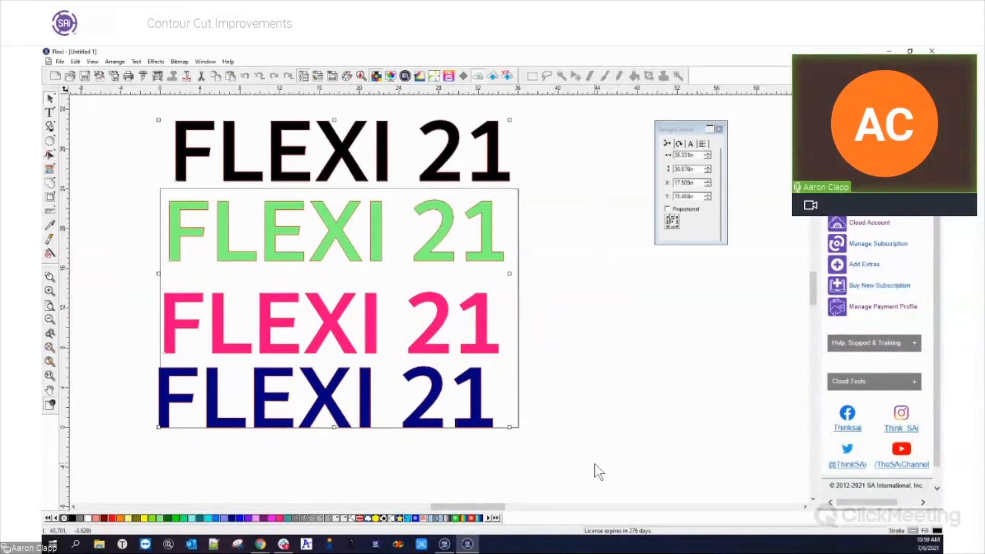
left_click(143, 76)
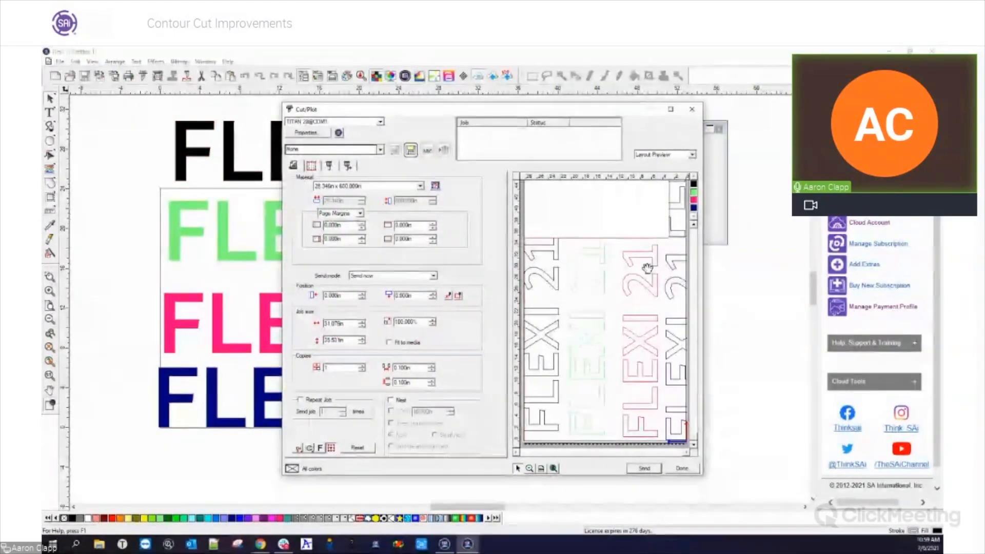
left_click(681, 467)
Move the FLEXI 21 lines closer together into a tight, left-aligned column
left_click_drag(177, 171, 171, 170)
left_click(148, 164)
left_click(193, 160)
left_click_drag(211, 331, 214, 294)
left_click_drag(211, 408, 219, 361)
scroll(222, 413, "up", 2)
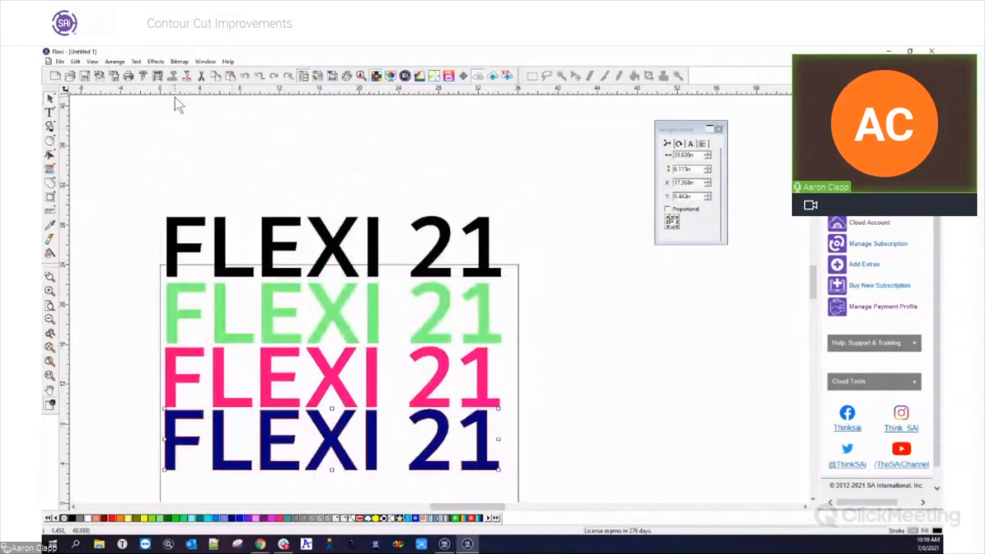
Open all four FLEXI 21 lines together in Cut/Plot and show the settings for sending colors
left_click(144, 76)
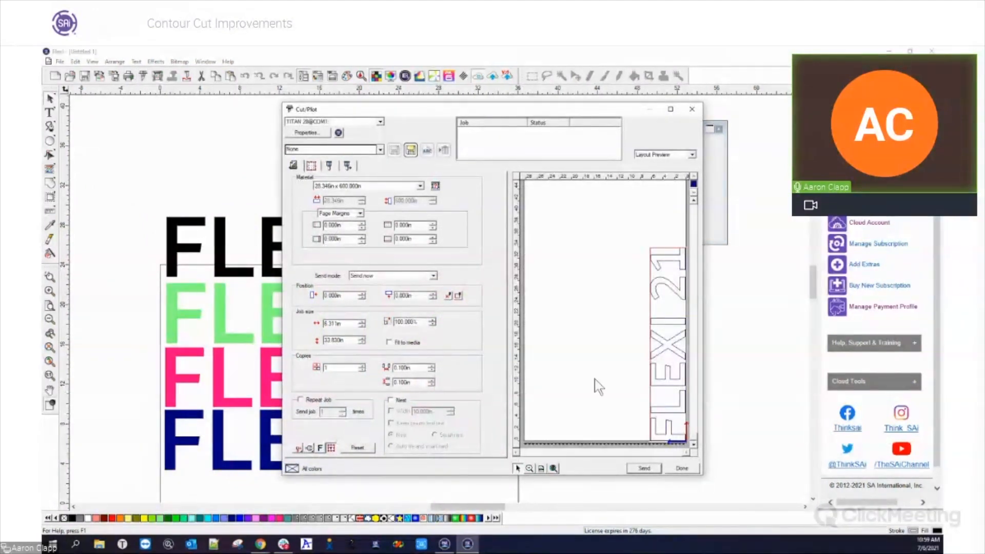
left_click(692, 109)
key("ctrl+a")
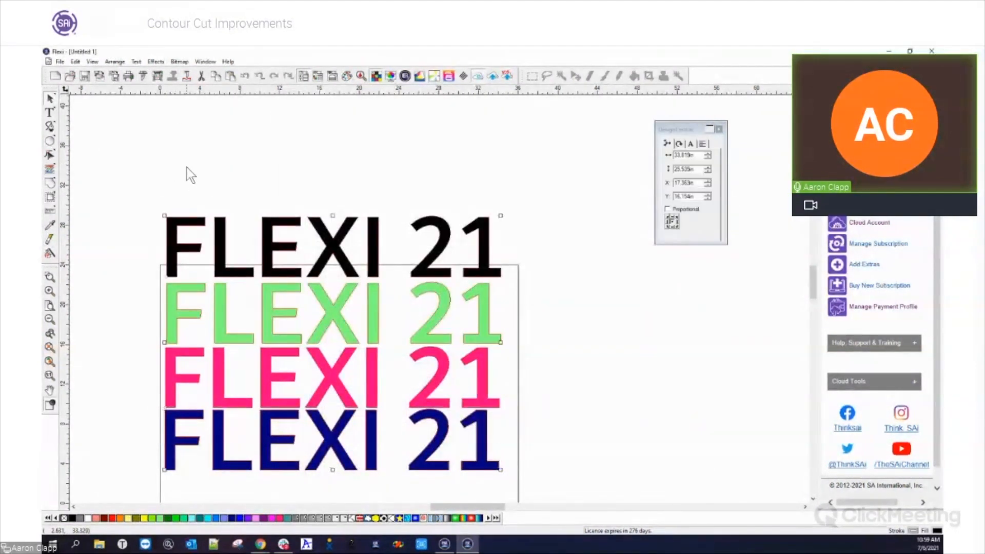
left_click(145, 76)
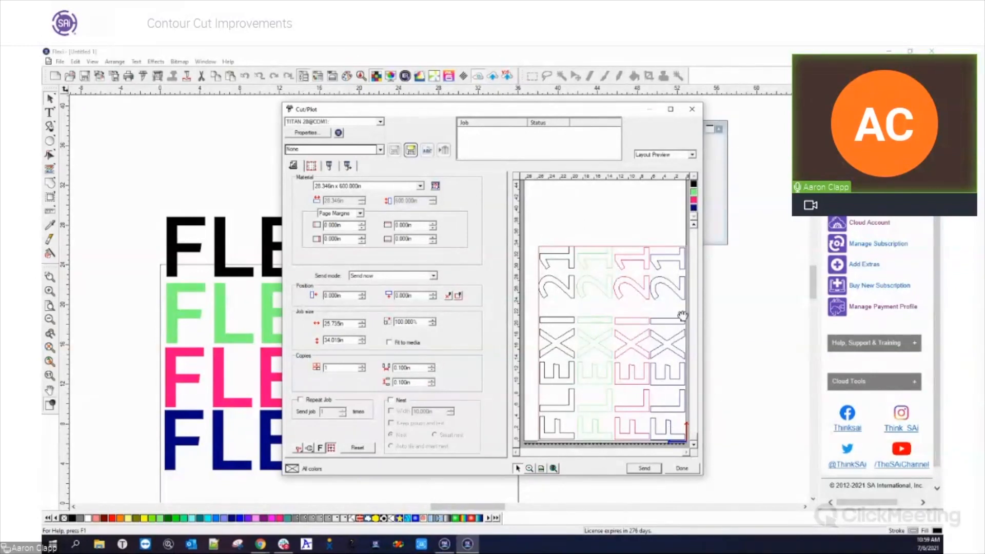
left_click(329, 166)
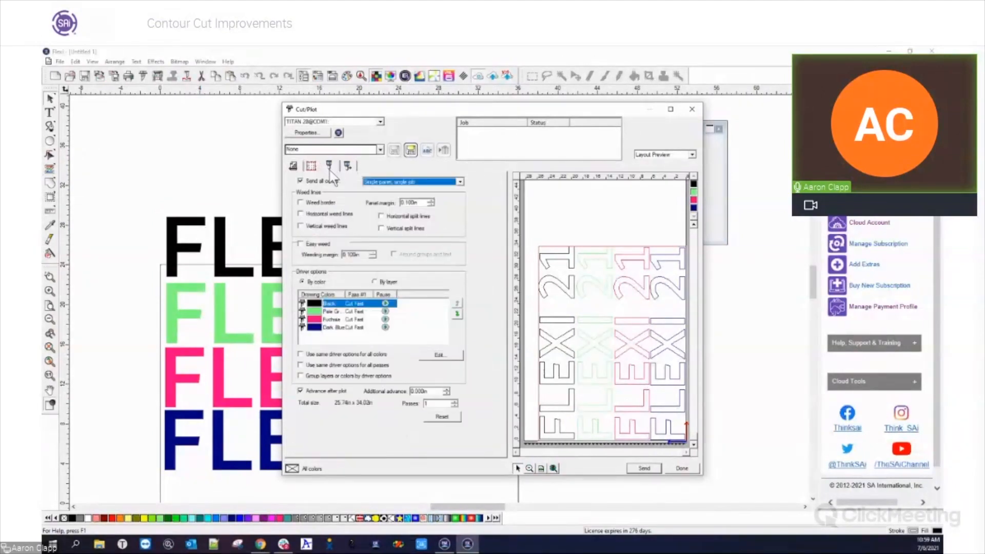
Turn off Send all colors and preview the pale green, fuchsia and dark blue cuts one at a time
left_click(301, 181)
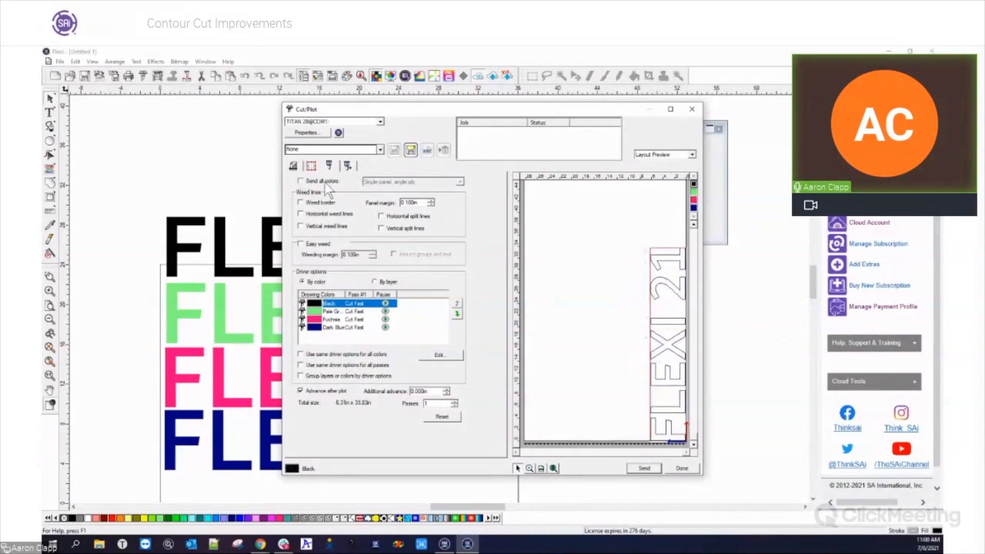
left_click(693, 192)
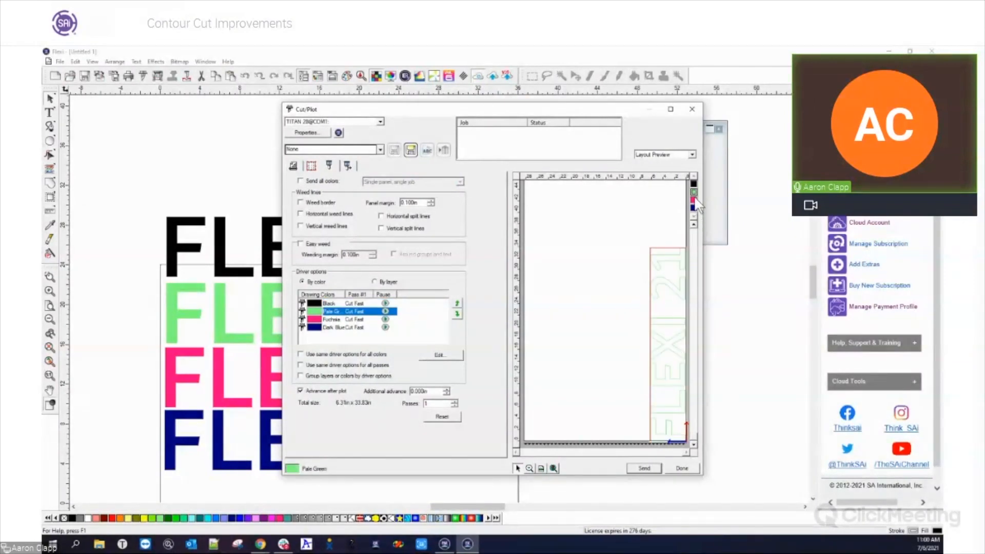
left_click(694, 200)
left_click(694, 207)
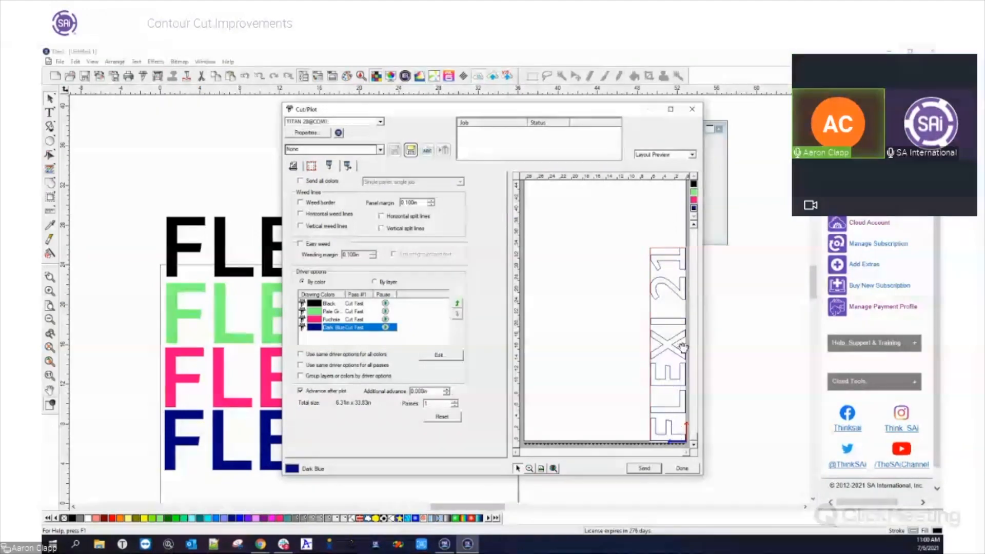
left_click(693, 200)
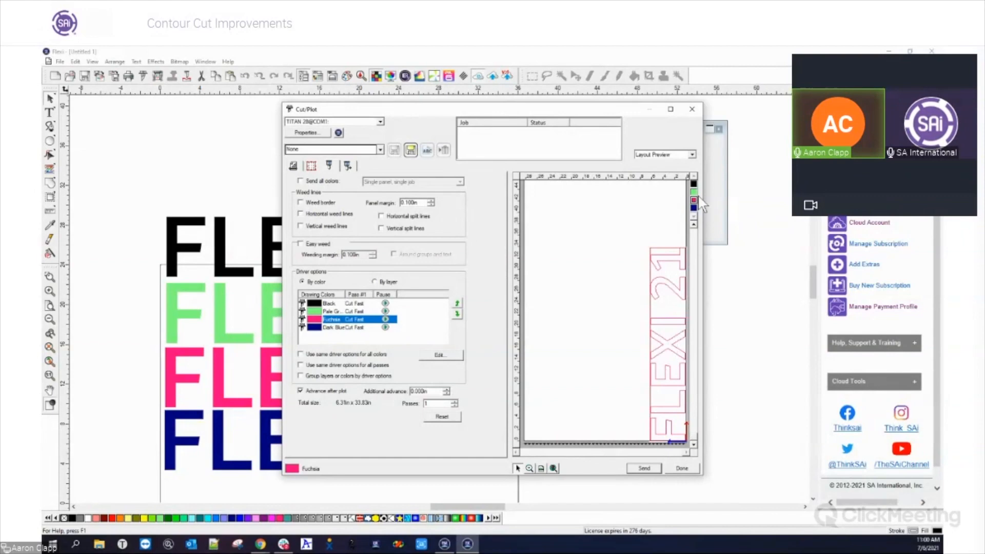
Turn on Send all colors with Separate panels, separate jobs and preview the fuchsia and pale green panels
left_click(301, 181)
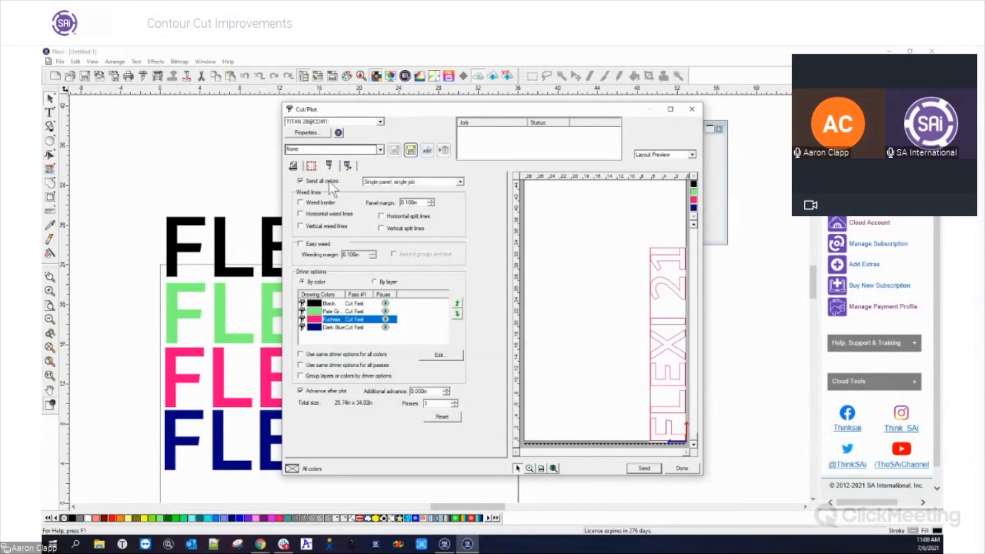
left_click(459, 183)
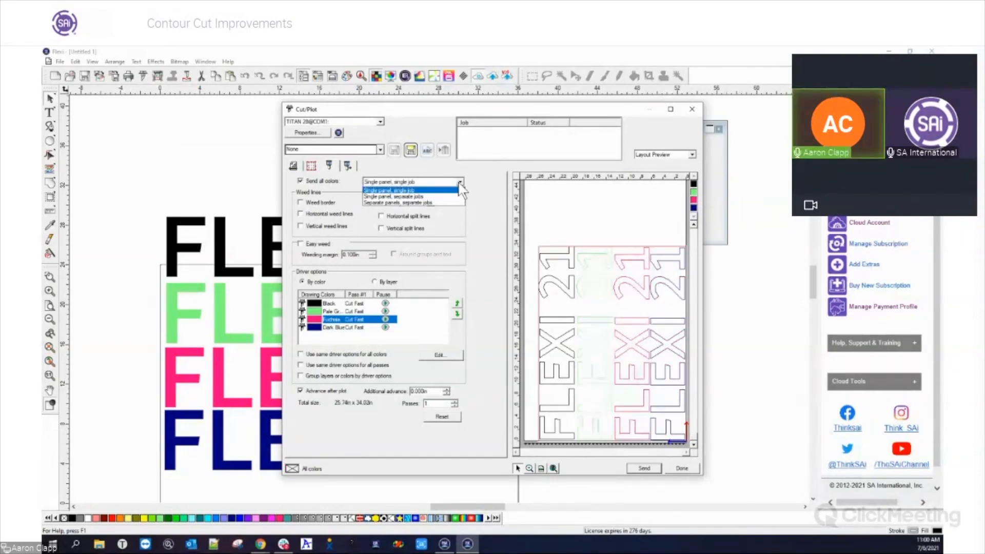
left_click(426, 203)
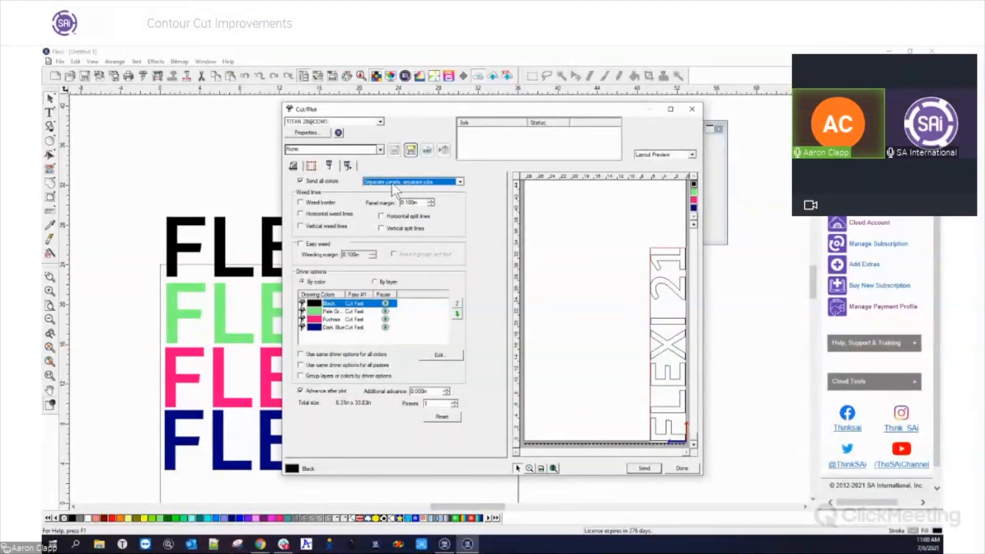
left_click(694, 200)
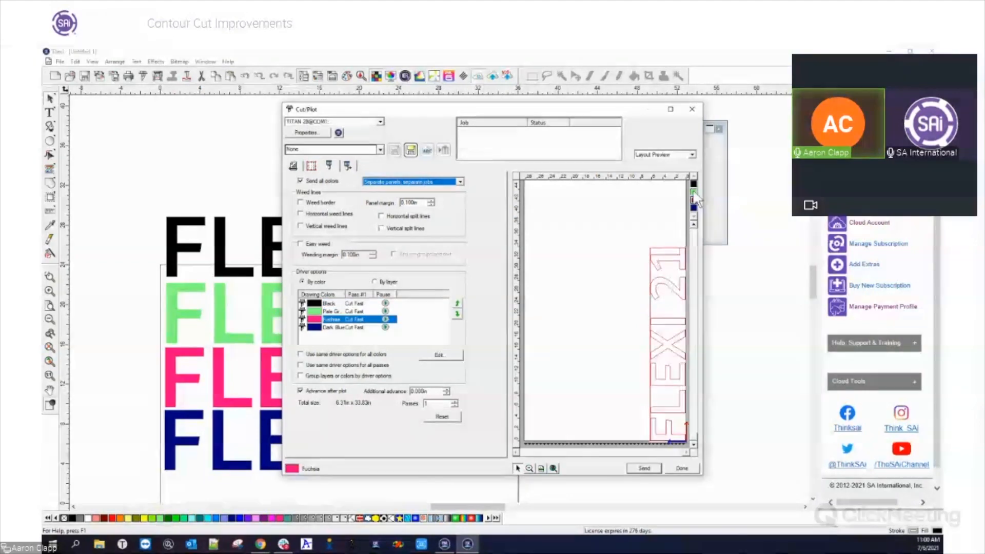
left_click(694, 192)
Set the color sending mode to Single panel, separate jobs and close Cut/Plot without sending
left_click(435, 182)
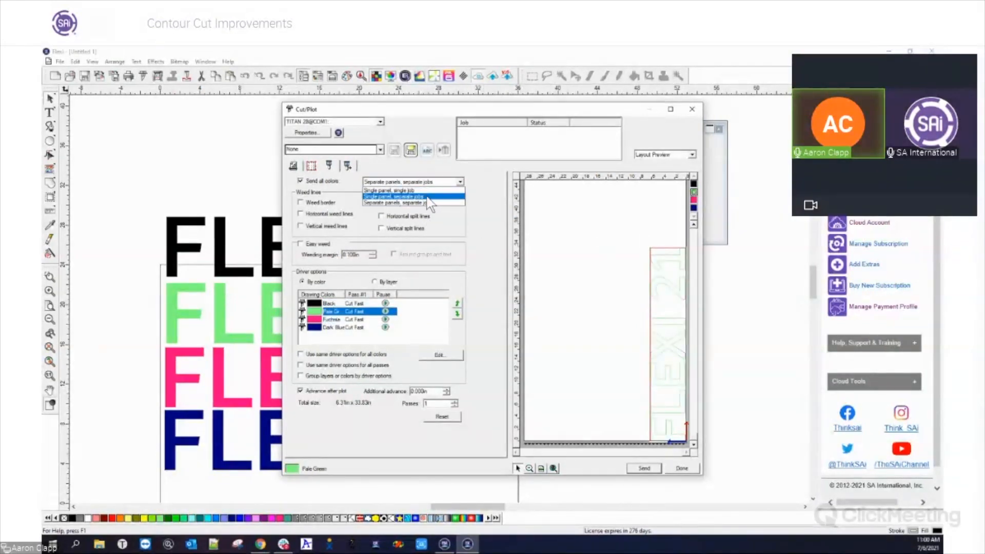
left_click(427, 197)
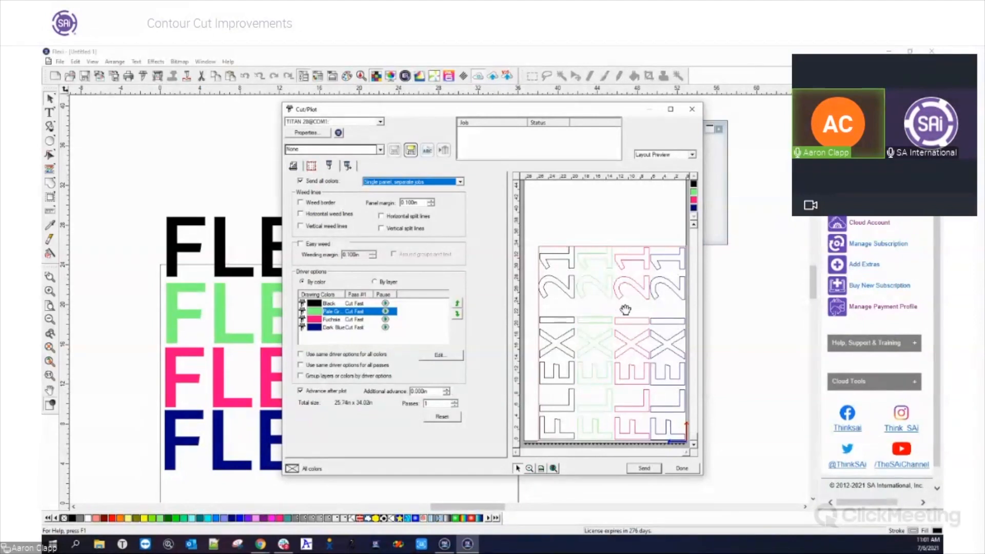
left_click(678, 467)
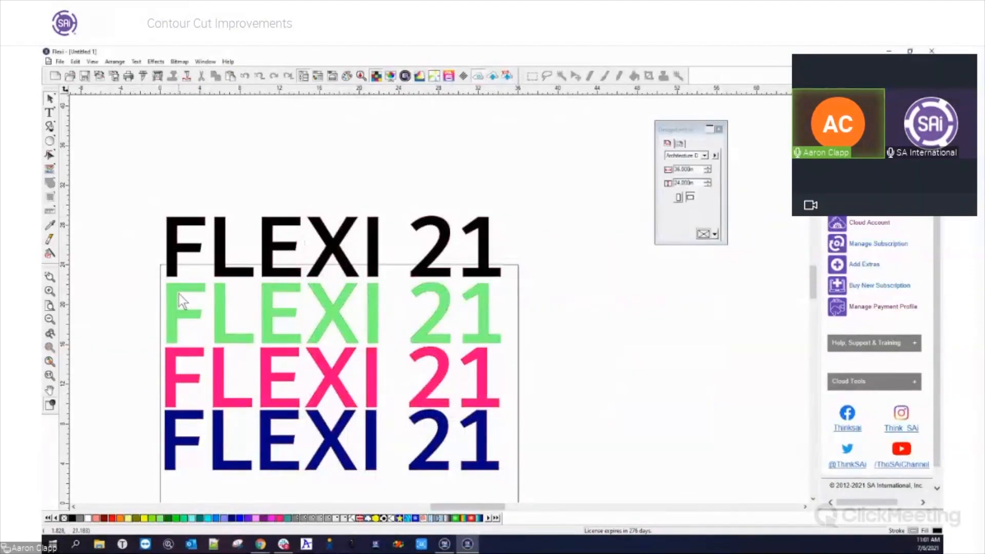
Delete the green, pink and blue copies and add a red 0.300 in outline to the black text, keeping the original
left_click_drag(145, 284, 615, 506)
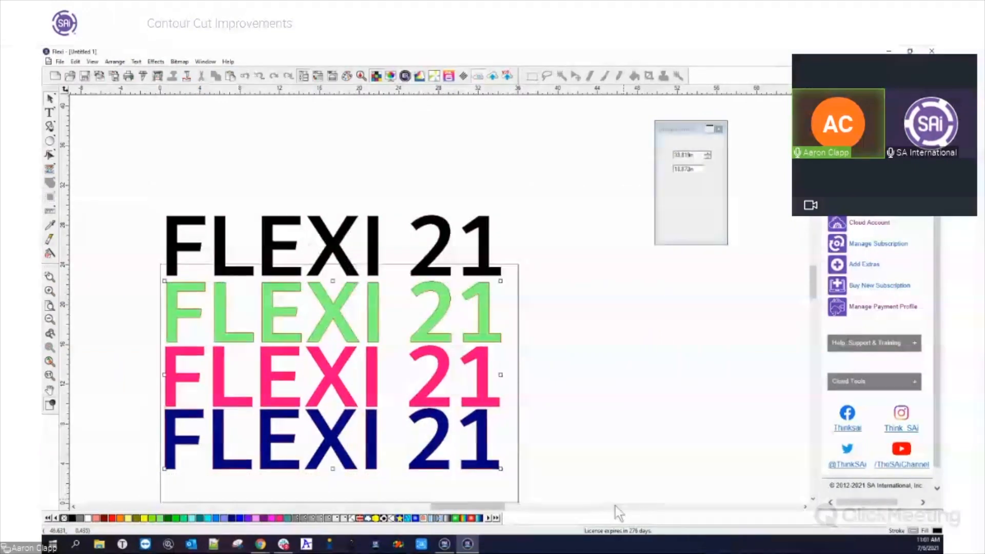
key("Delete")
left_click(373, 239)
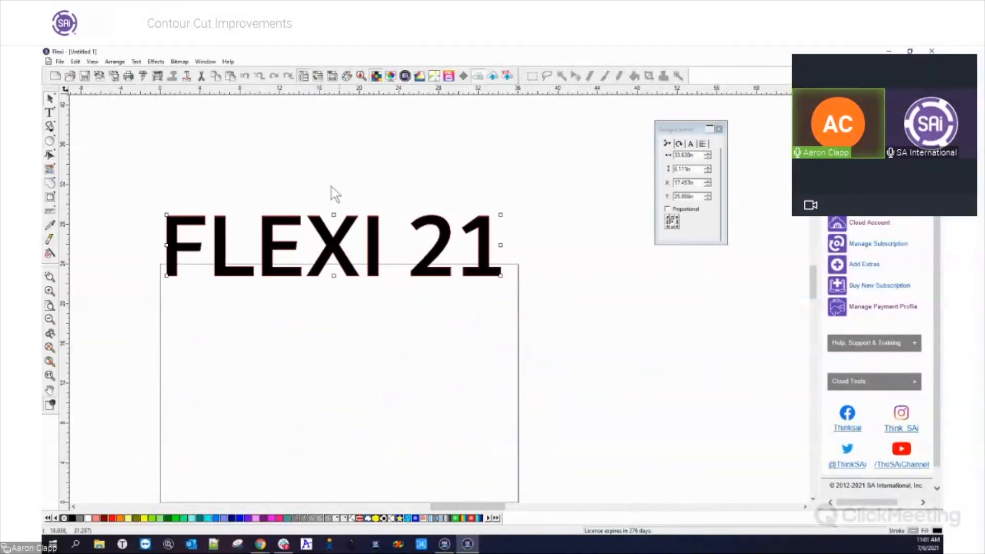
left_click(51, 204)
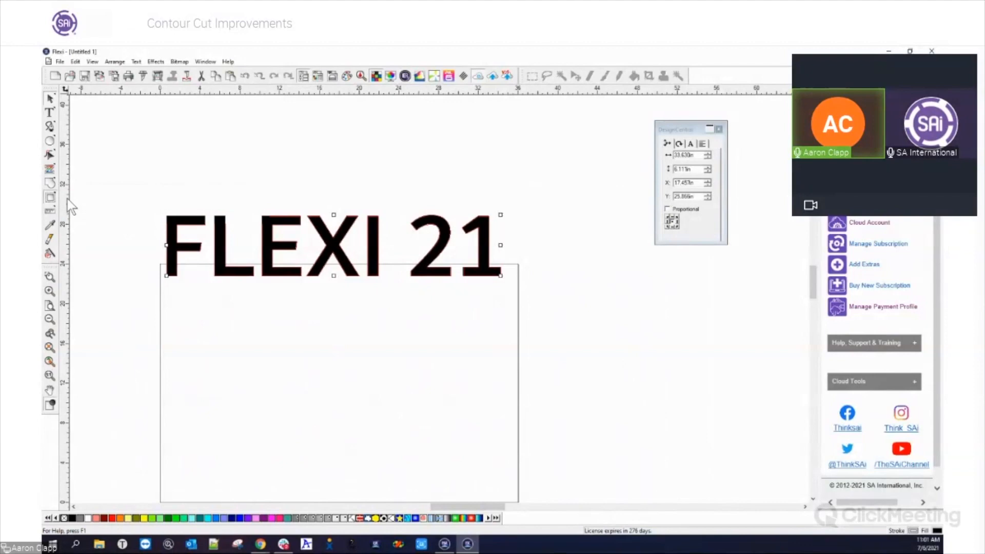
left_click(713, 234)
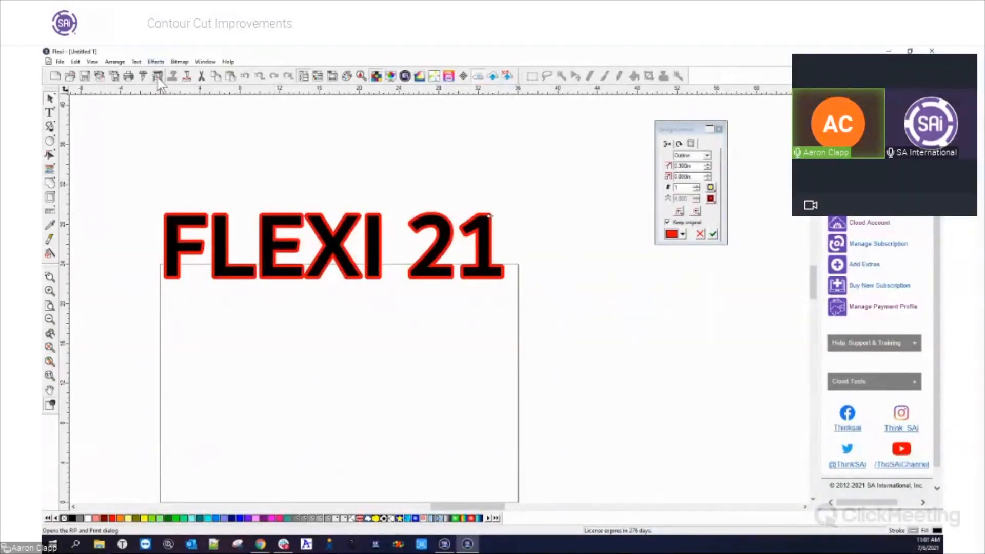
Open the outlined text in Cut/Plot and move the job away from the material's origin corner in the preview
left_click(143, 76)
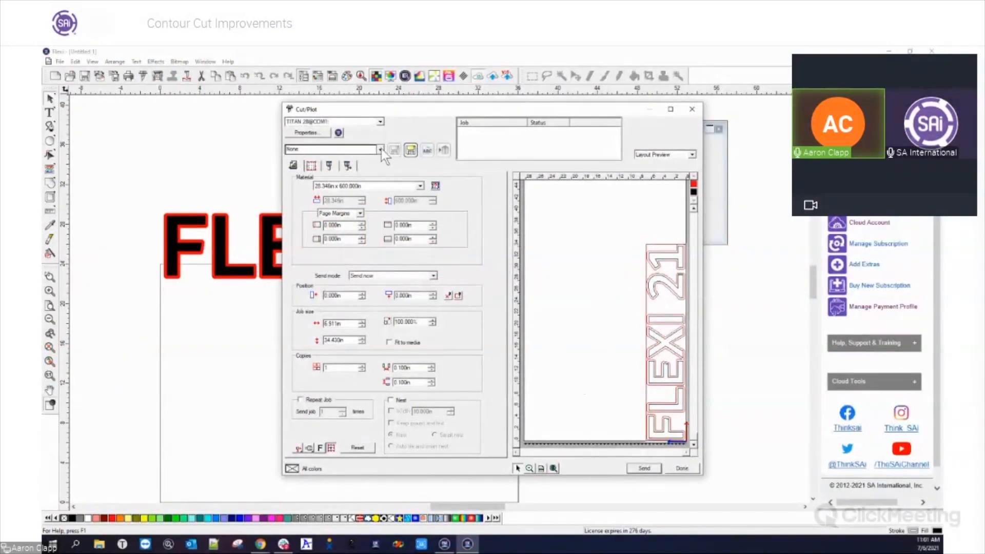
left_click(331, 165)
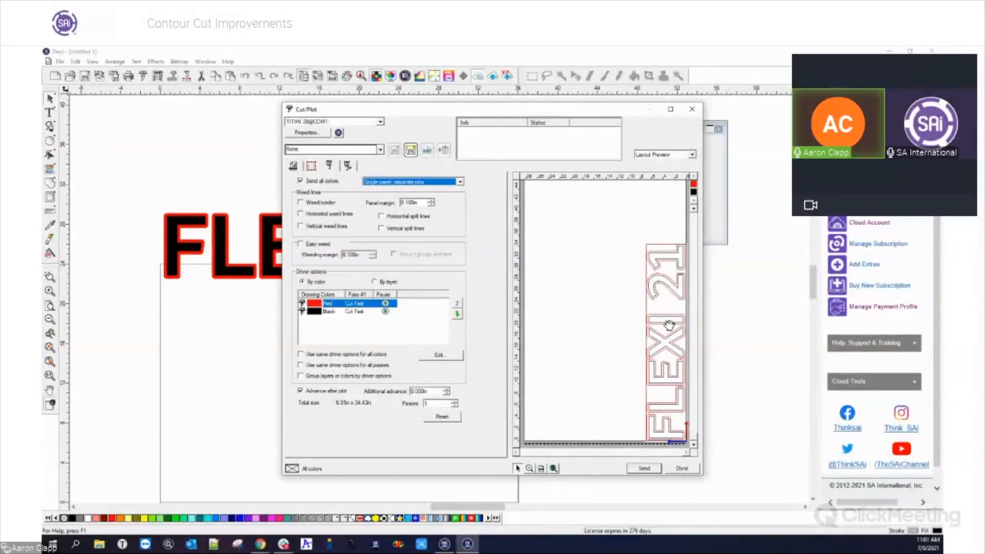
left_click_drag(670, 325, 644, 297)
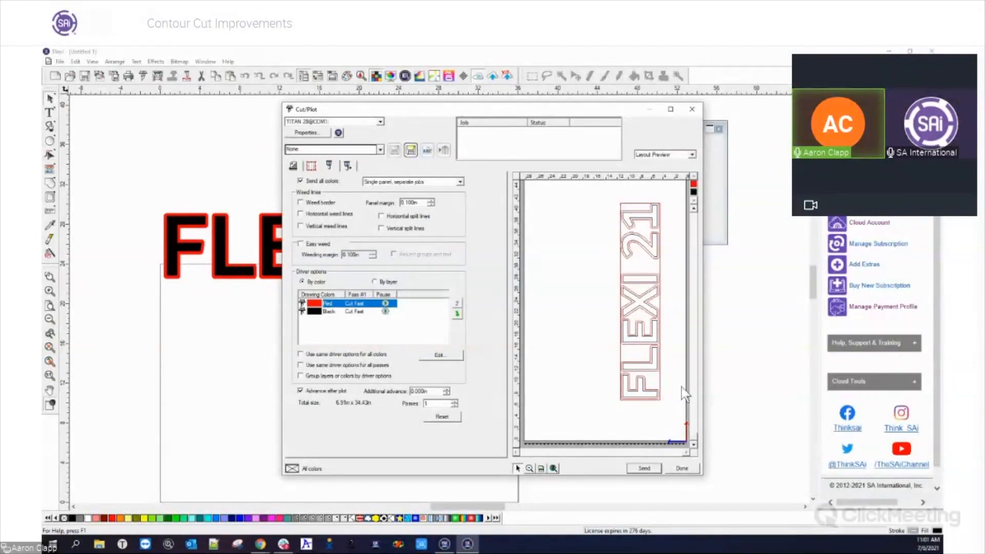
Choose Single panel, single job, turn off Send all colors and preview the black text and red outline cuts separately
left_click(415, 182)
left_click(416, 192)
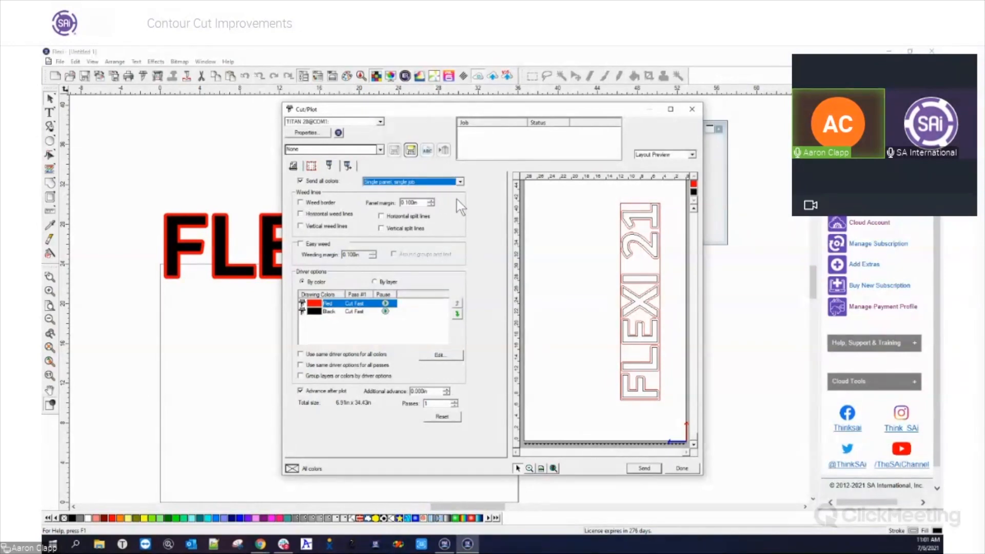
left_click(305, 182)
left_click(694, 192)
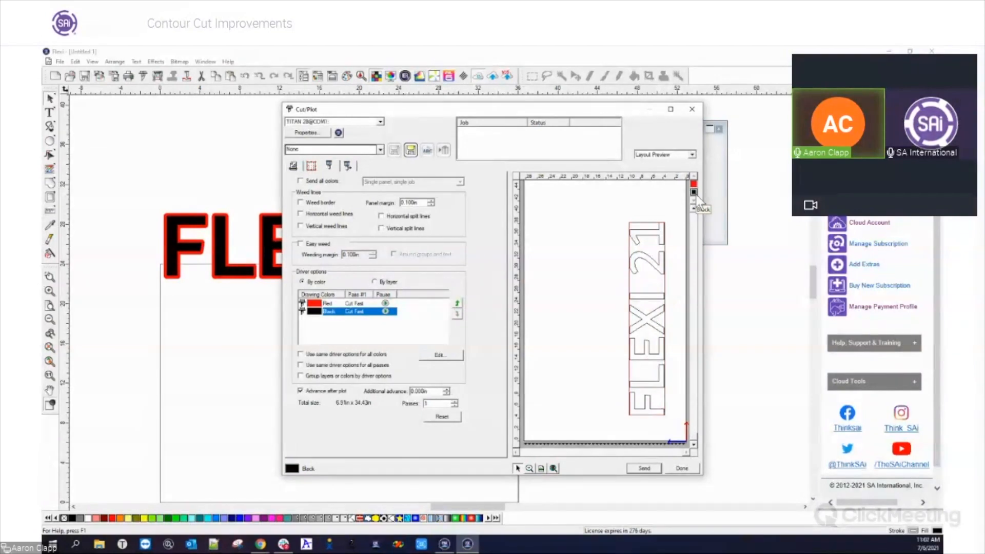
left_click(694, 183)
left_click(693, 192)
left_click(694, 184)
Turn Send all colors back on and set its mode to Single panel, separate jobs
left_click(300, 181)
left_click(410, 181)
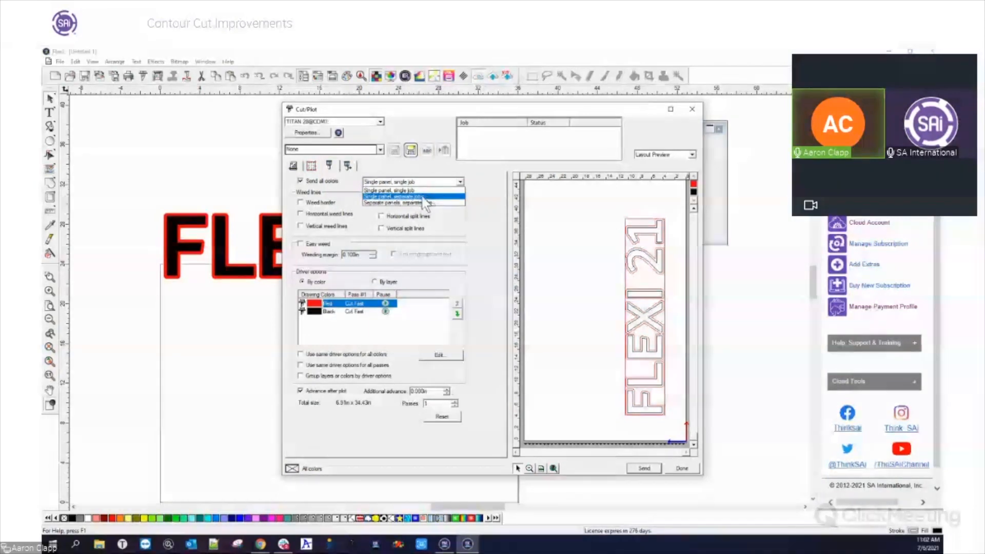
left_click(409, 196)
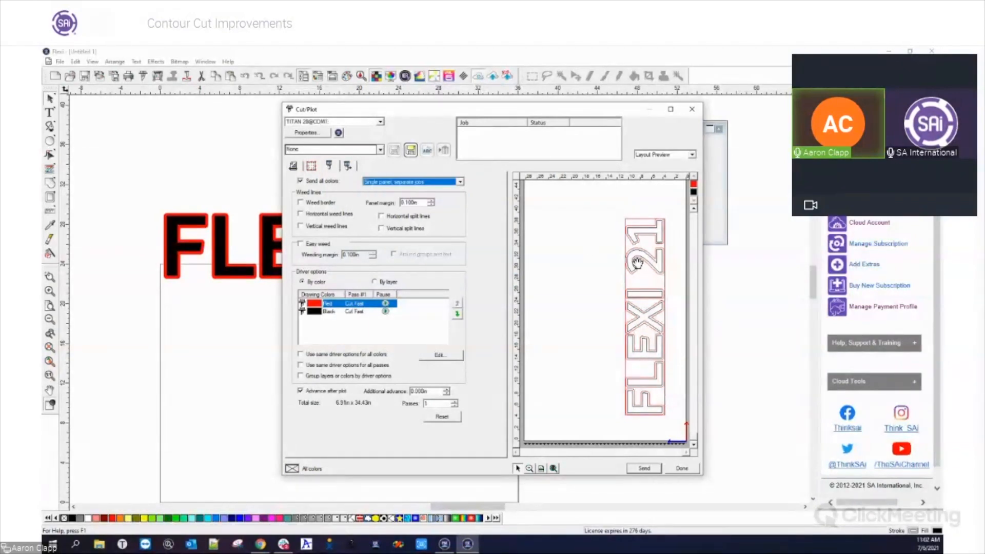
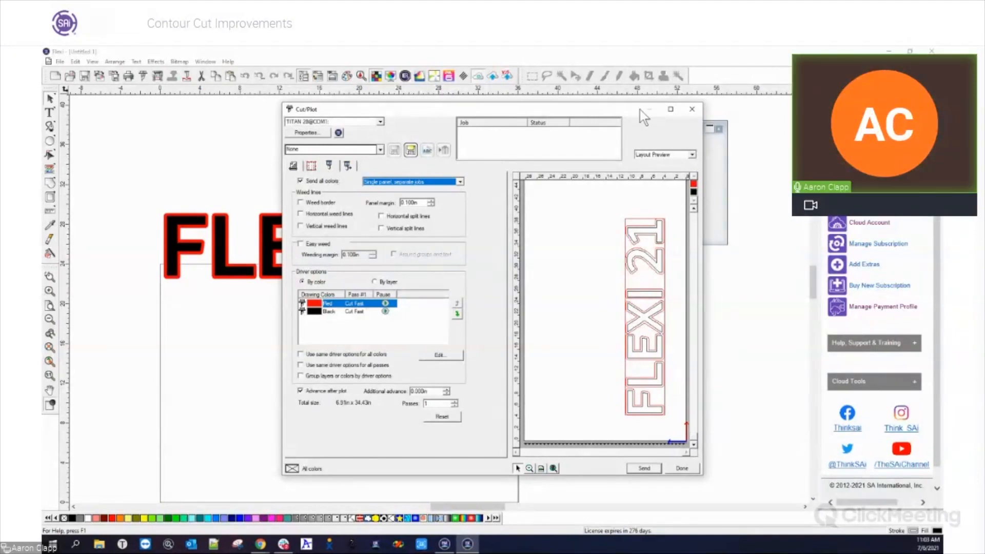
Close Cut/Plot and add a green contour cut with a 0.125 in offset around the outlined FLEXI 21 text
left_click(691, 109)
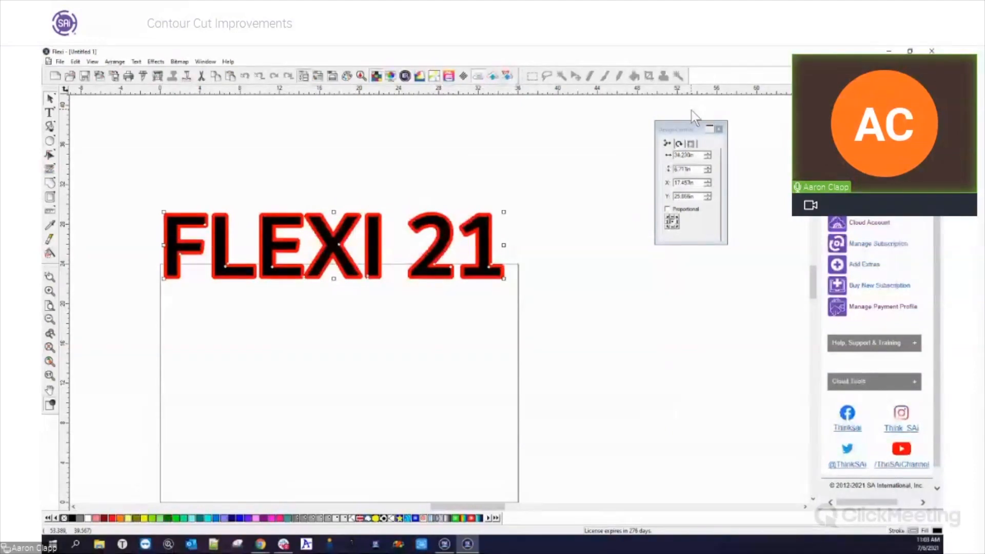
left_click(549, 360)
left_click_drag(129, 186, 529, 318)
left_click(53, 203)
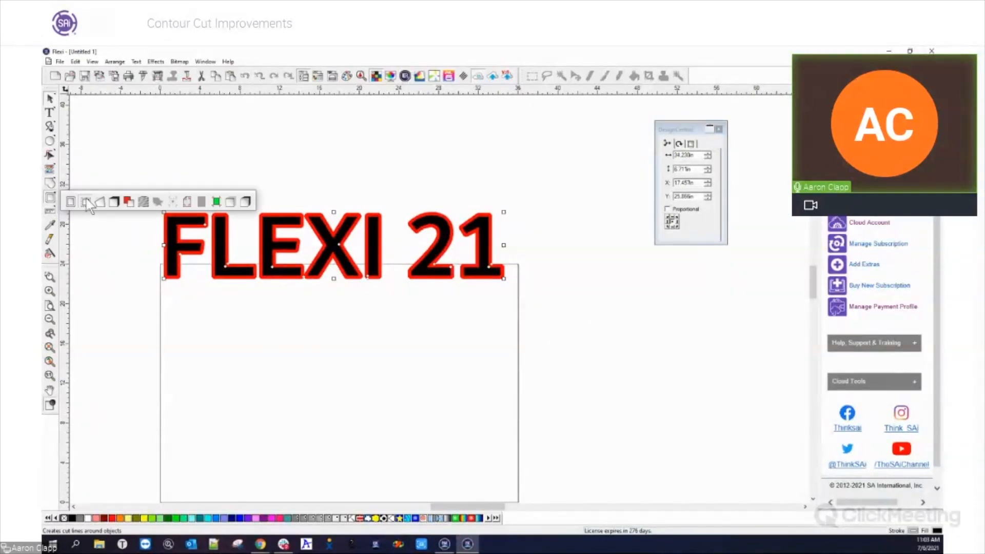
left_click(86, 199)
left_click(682, 234)
left_click_drag(682, 262, 682, 275)
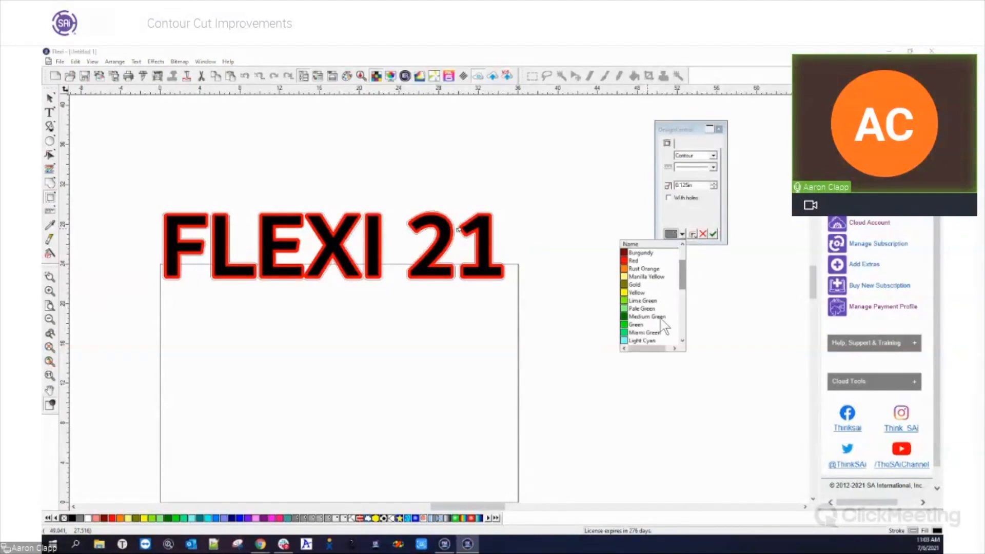
left_click(648, 333)
left_click(713, 233)
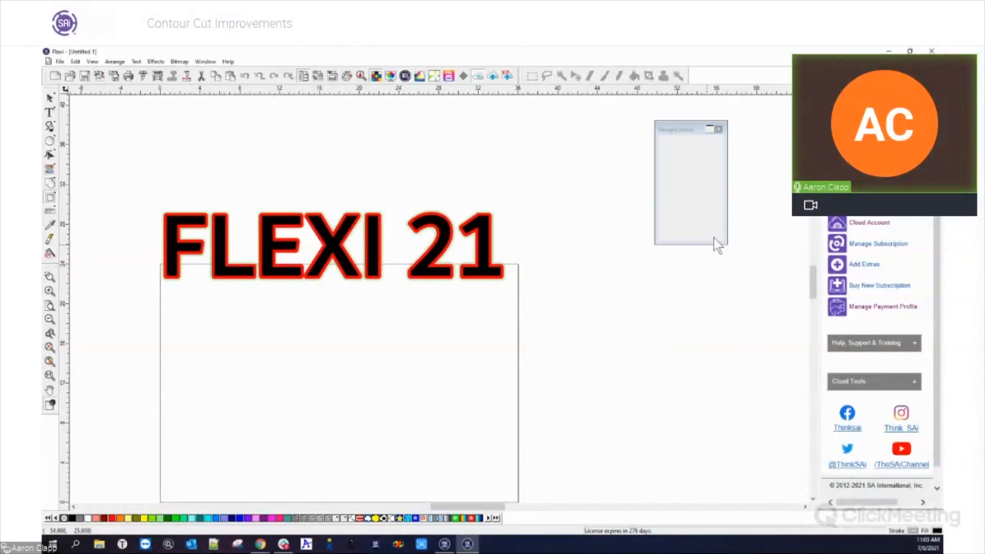
Select the contour-cut design, review its cut color and contour cutting settings in RIP and Print, and close the dialog
left_click(574, 298)
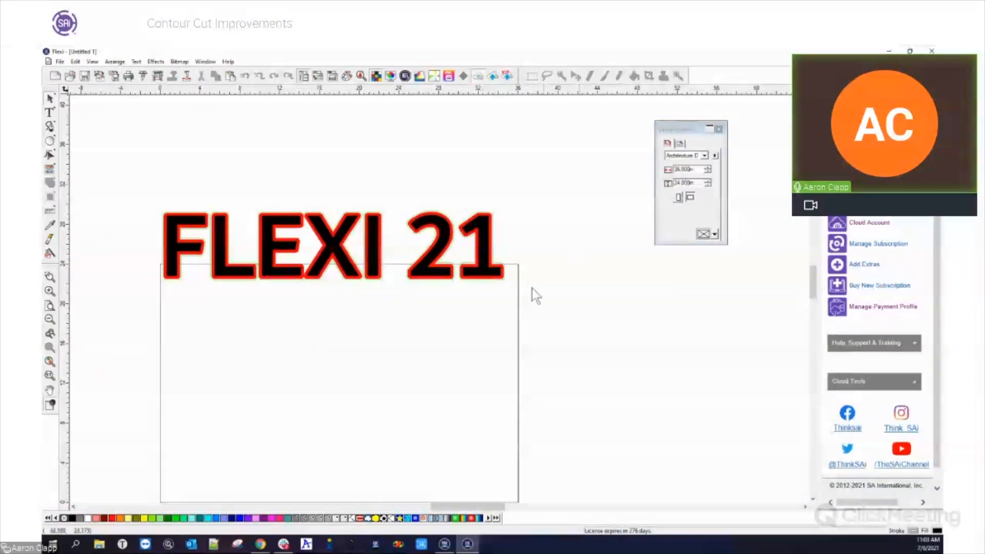
left_click_drag(129, 187, 537, 320)
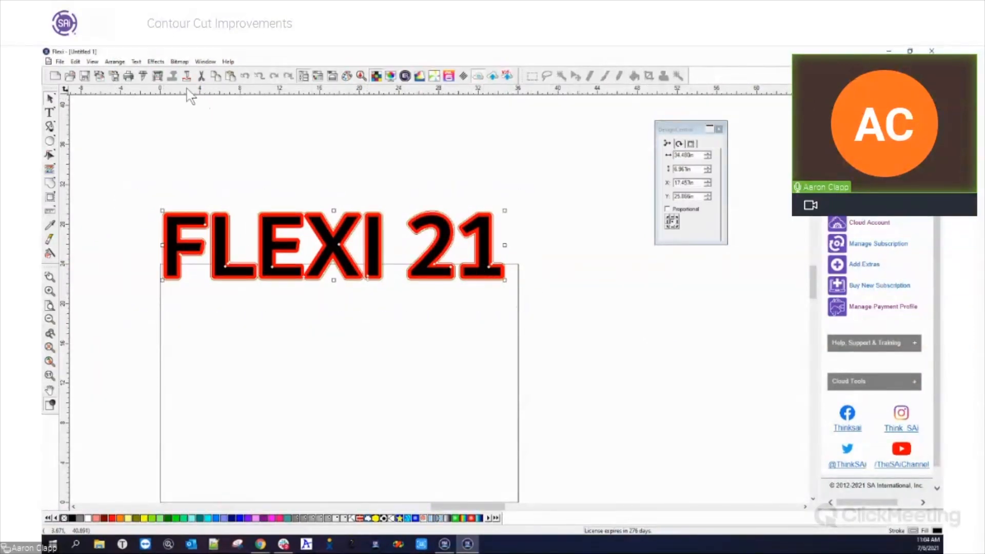
left_click(159, 76)
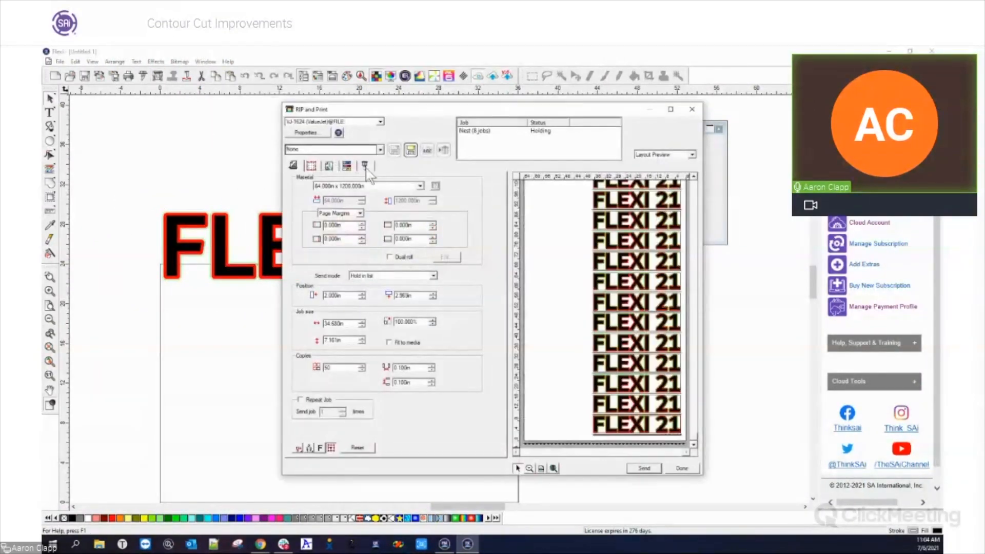
left_click(365, 164)
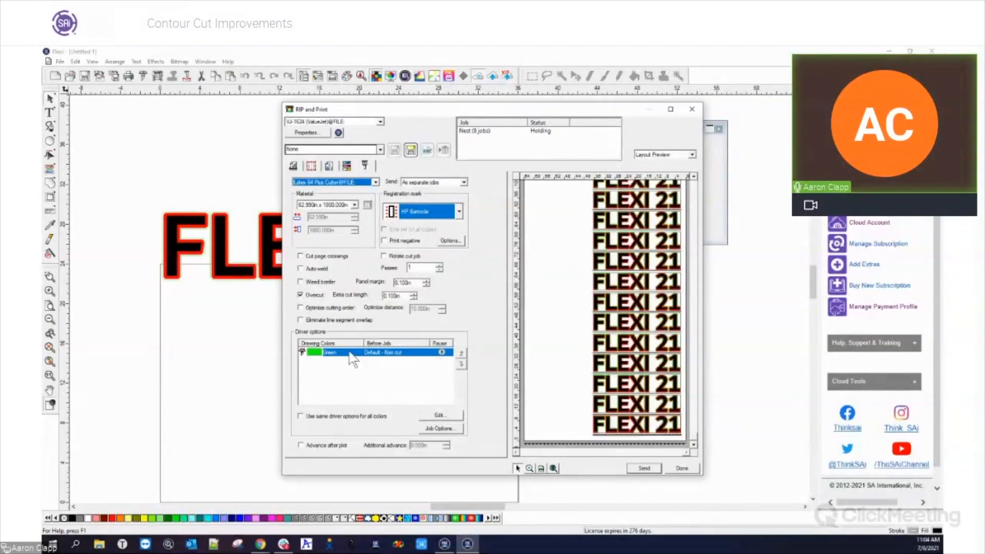
left_click(687, 108)
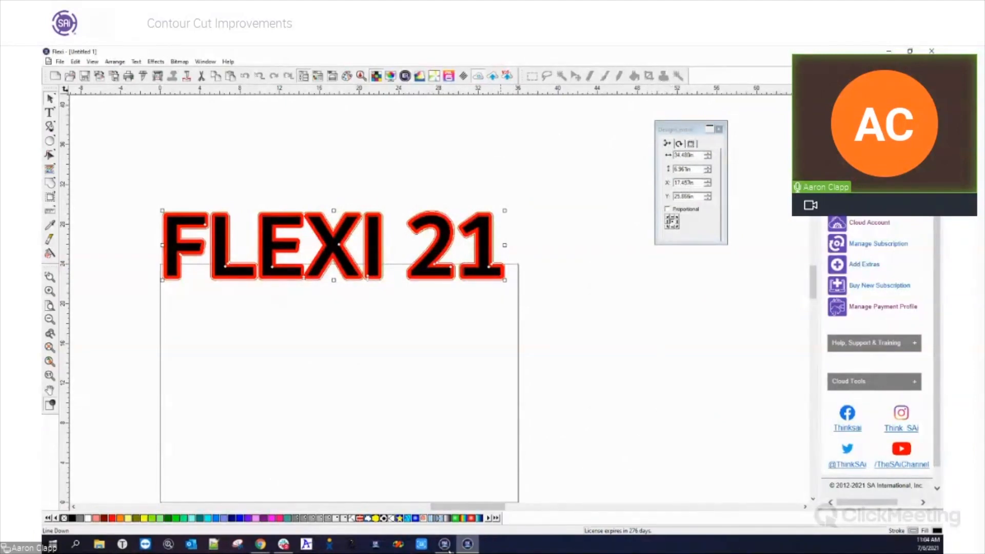
Switch to Production Manager to view the job queue, and return to the Flexi design
mouse_move(468, 545)
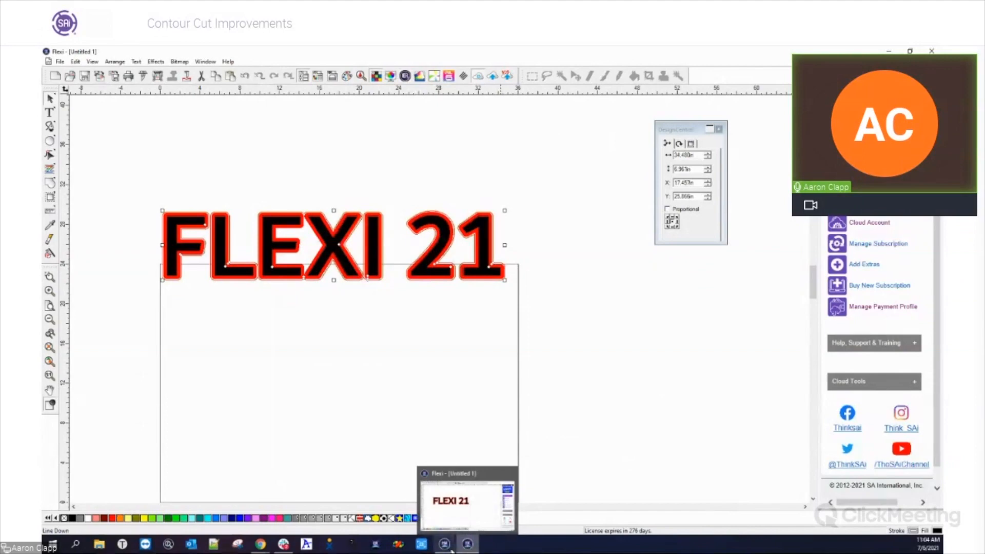
left_click(445, 545)
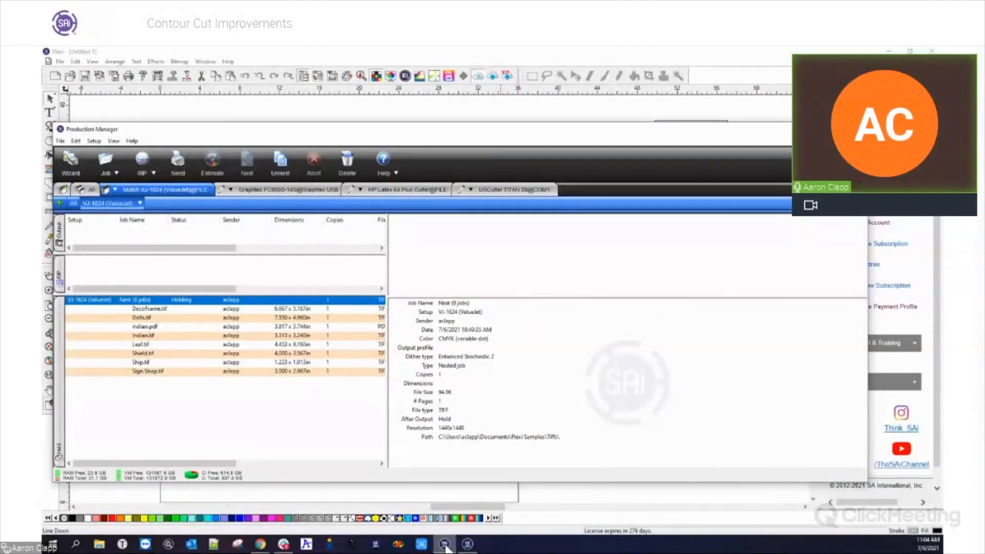
left_click(445, 546)
left_click(468, 545)
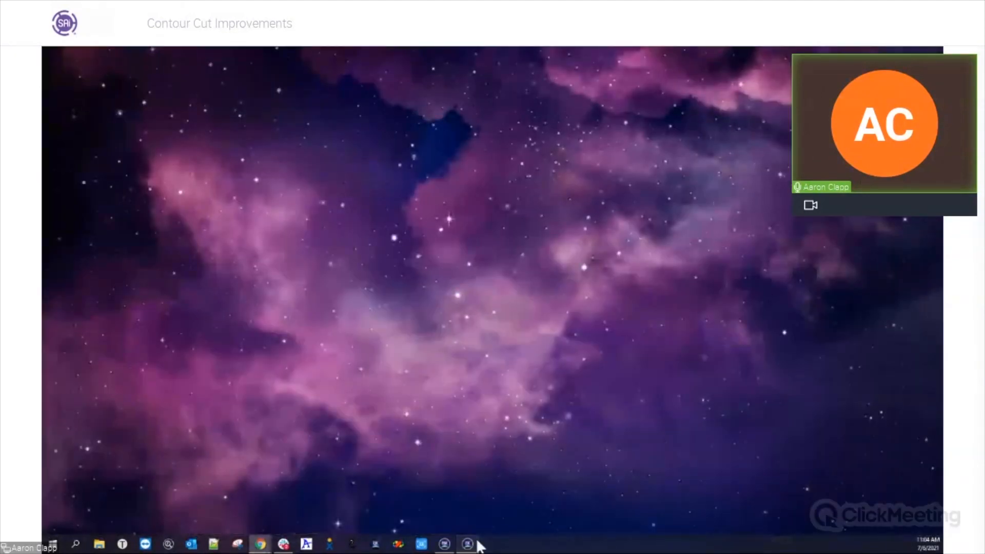
left_click(468, 545)
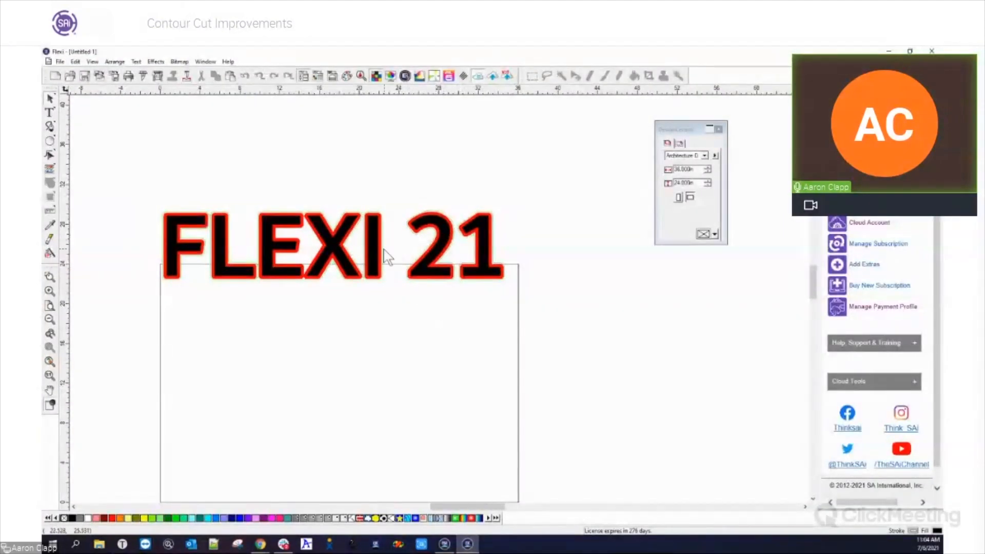
Separate the contour cut from the FLEXI 21 artwork and select the separated contour line
right_click(375, 236)
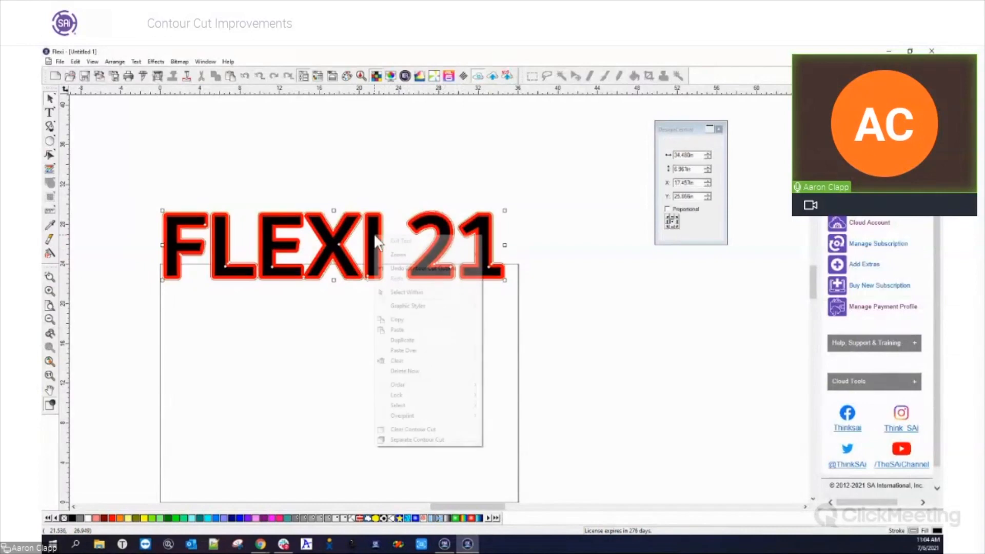
left_click(416, 440)
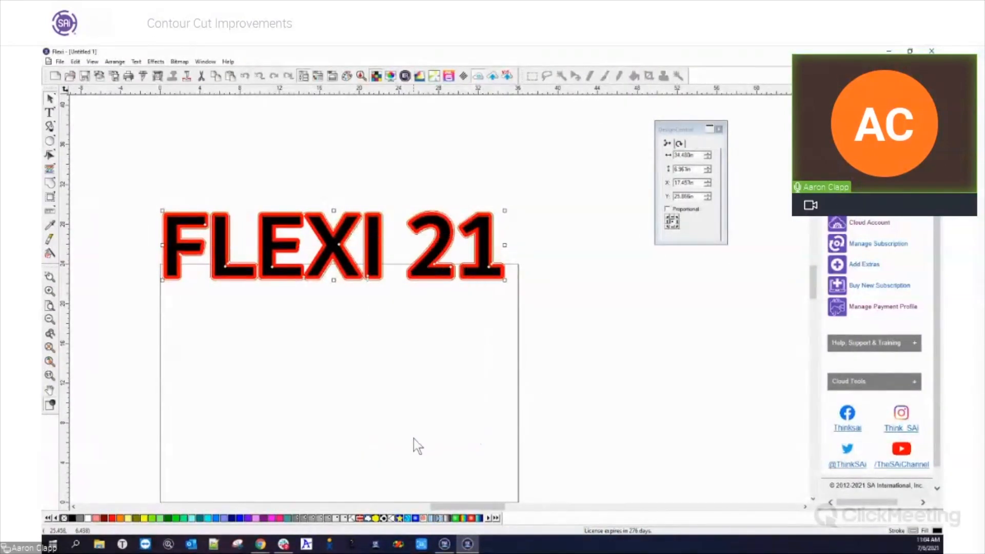
left_click(427, 355)
scroll(375, 317, "up", 5)
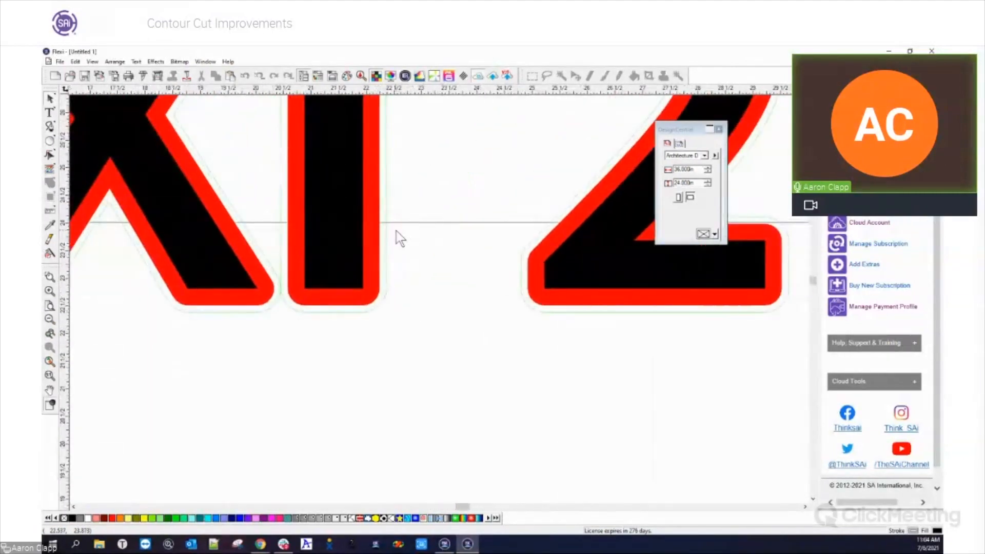
scroll(393, 396, "down", 2)
scroll(393, 396, "up", 8)
scroll(405, 403, "down", 3)
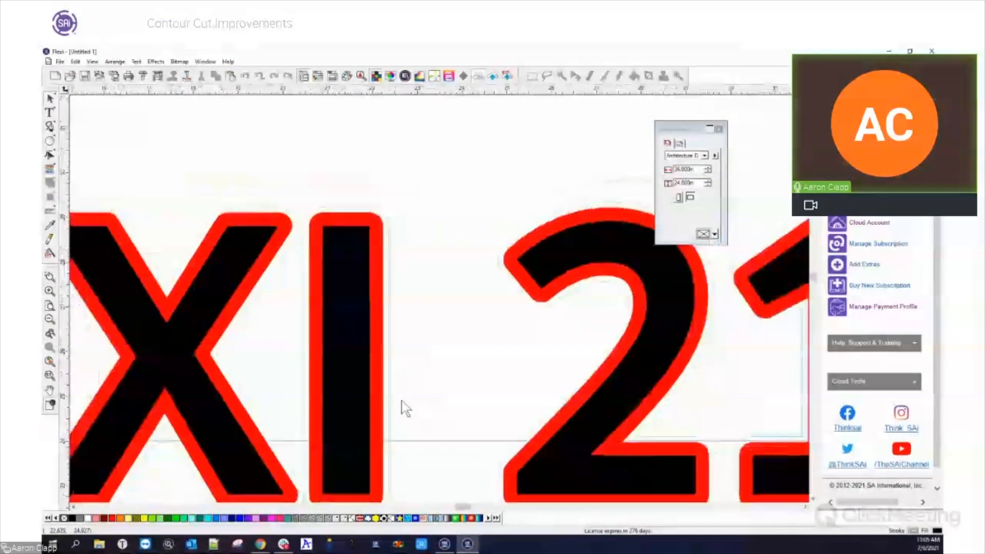
scroll(401, 381, "down", 1)
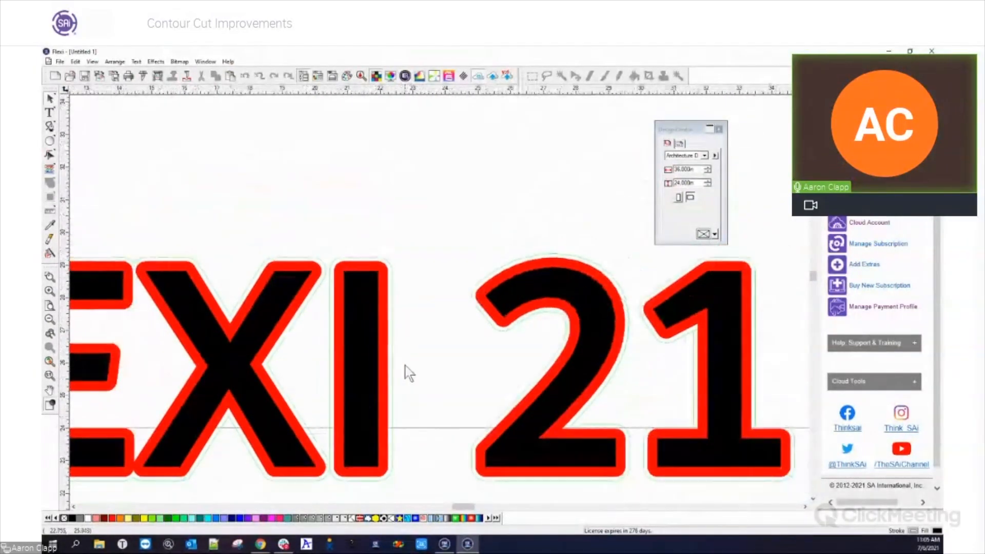
left_click(393, 271)
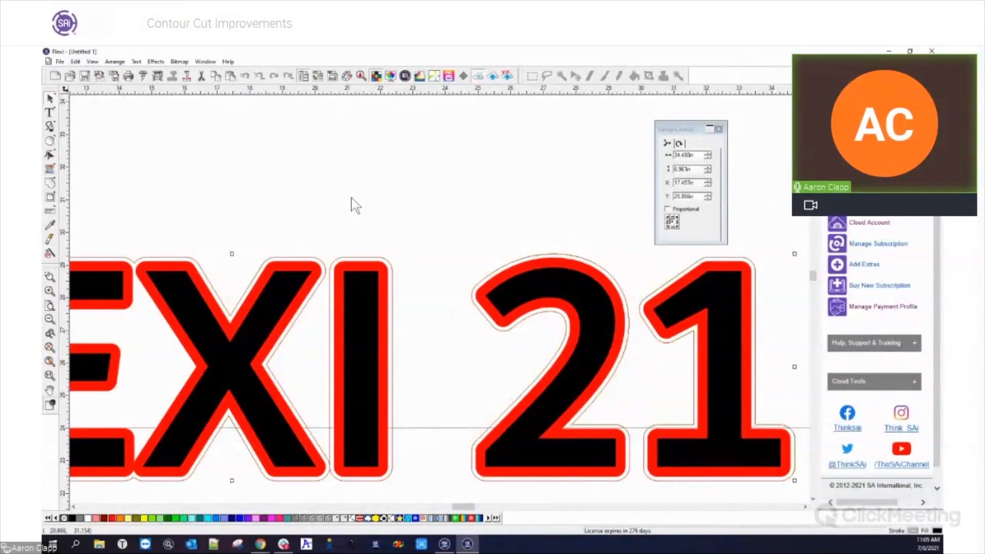
scroll(417, 220, "down", 3)
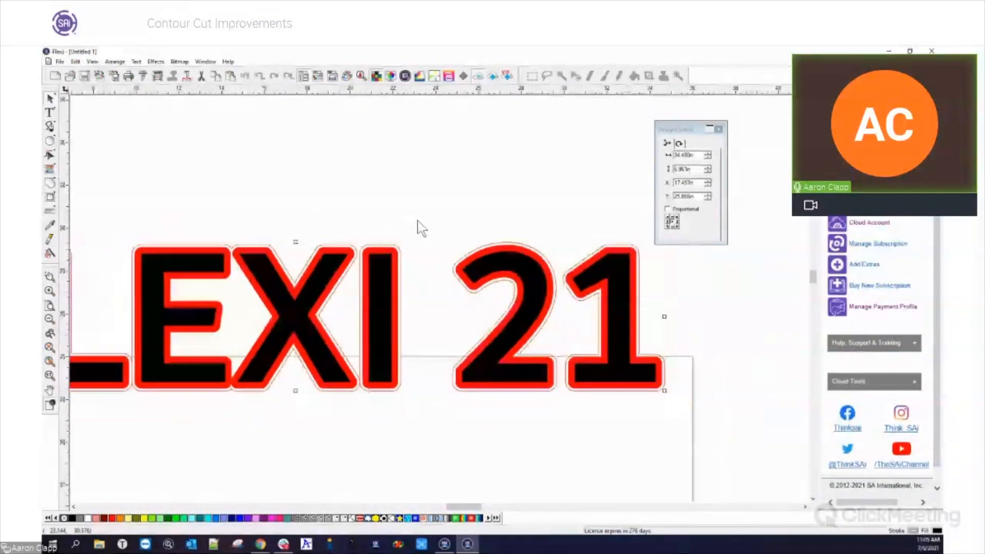
Check the Contour Cut commands for the separated contour line and delete that line
left_click(136, 61)
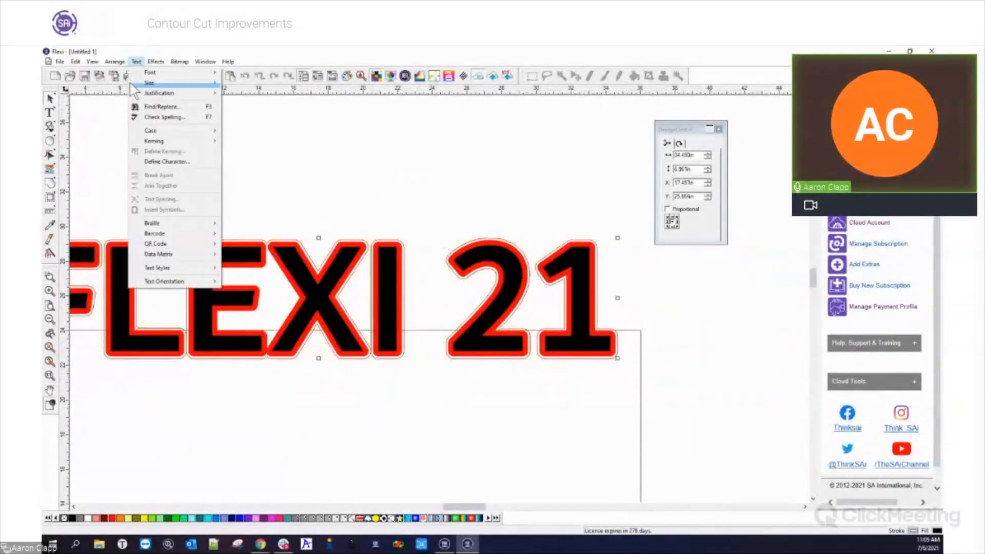
mouse_move(147, 124)
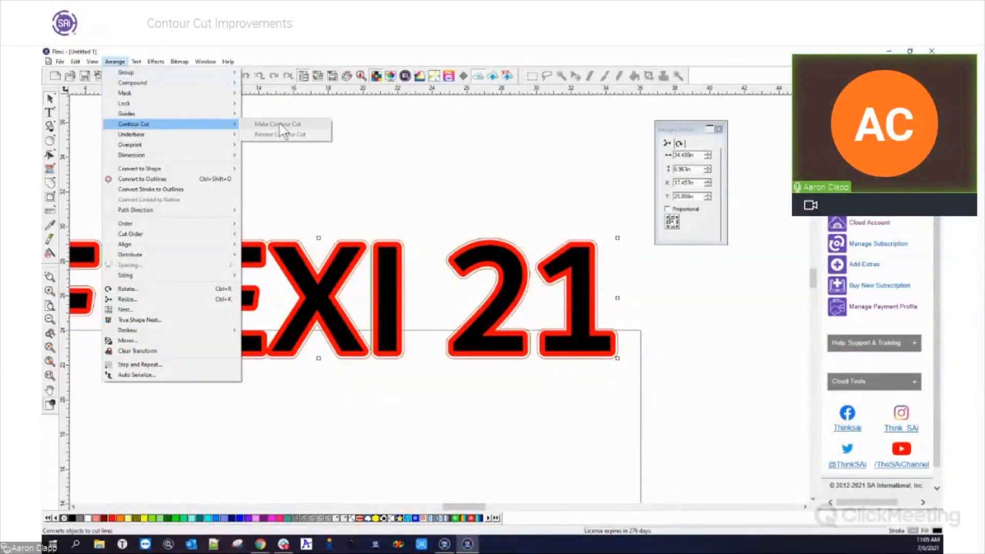
left_click(418, 211)
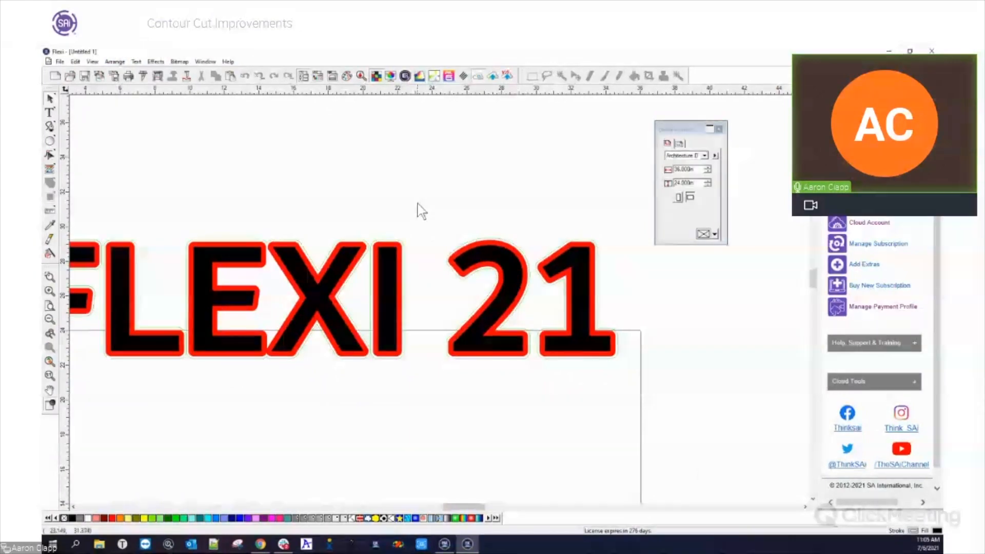
left_click(405, 256)
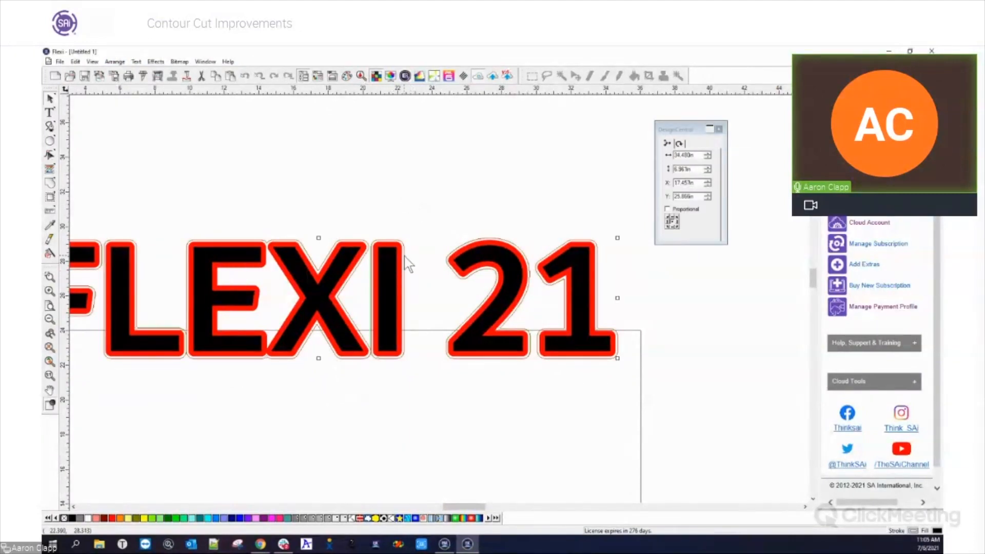
key("Delete")
Add a Lime Green 0.300 in outline around the red and black text, keeping the original
left_click(401, 262)
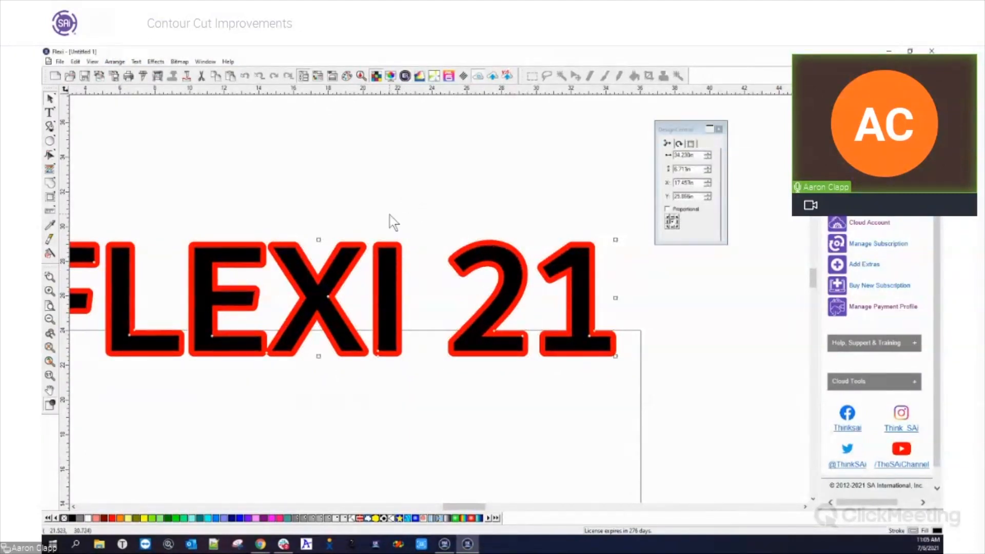
left_click(390, 215)
left_click(272, 242)
left_click(50, 196)
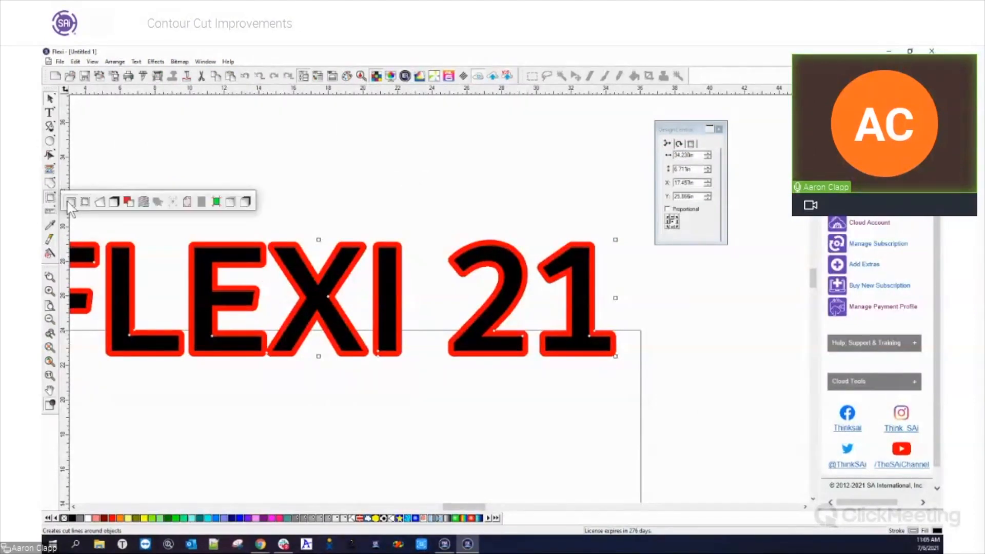
left_click(70, 202)
left_click(682, 234)
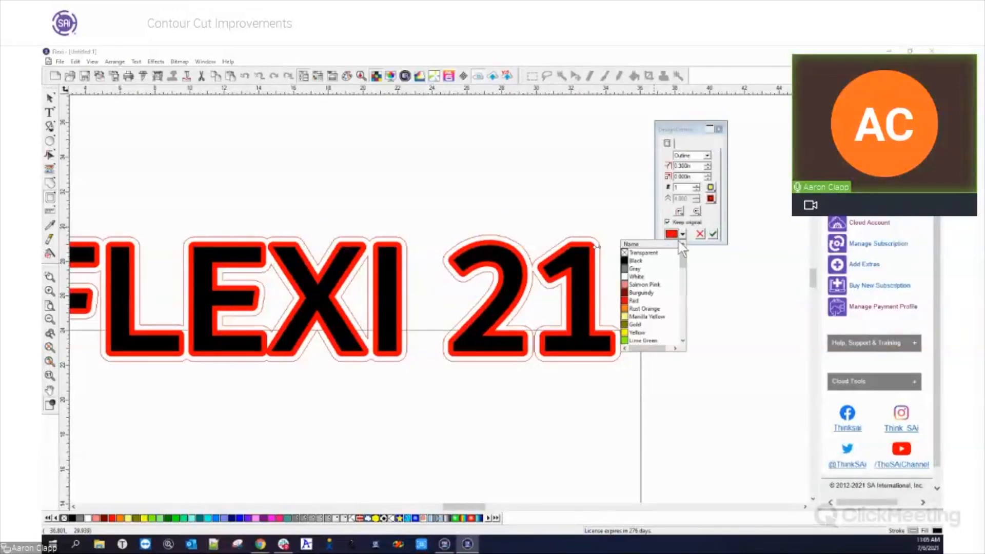
left_click(647, 340)
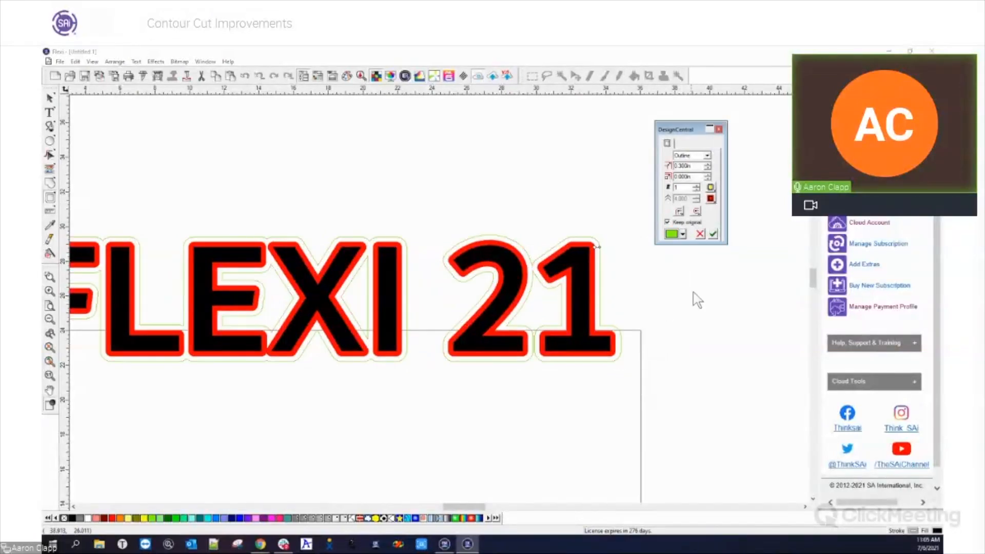
left_click(715, 234)
Separate the Lime Green outline from the text, test it by moving it upward, and undo the move
right_click(599, 271)
left_click(634, 491)
left_click(549, 439)
left_click(620, 343)
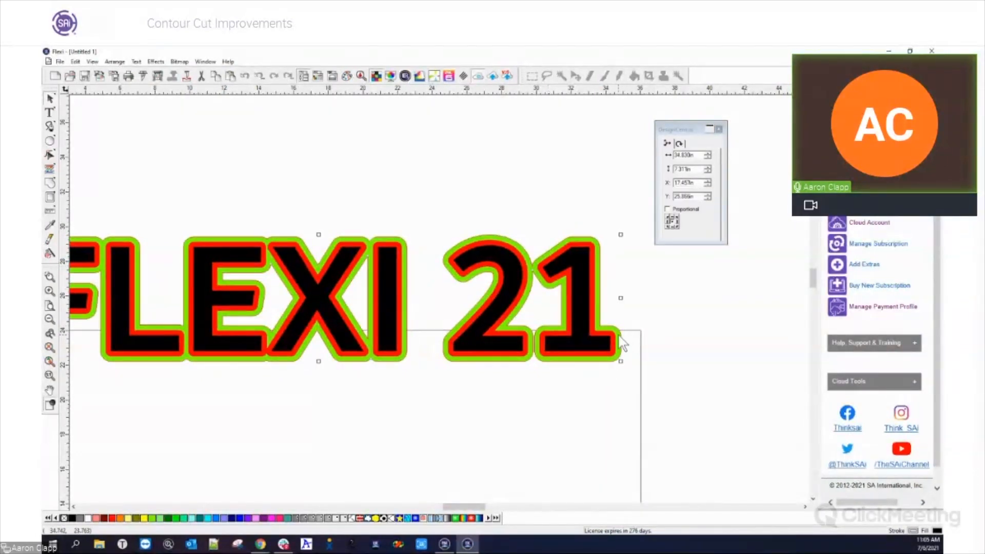
left_click_drag(619, 337, 609, 244)
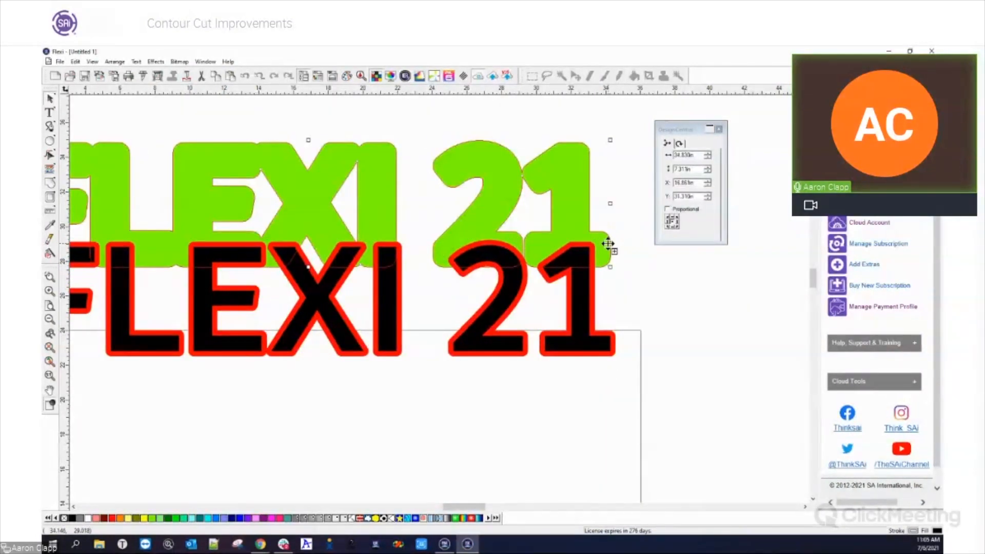
key("ctrl+z")
Check which Contour Cut commands are available for the separated Lime Green outline
left_click(117, 63)
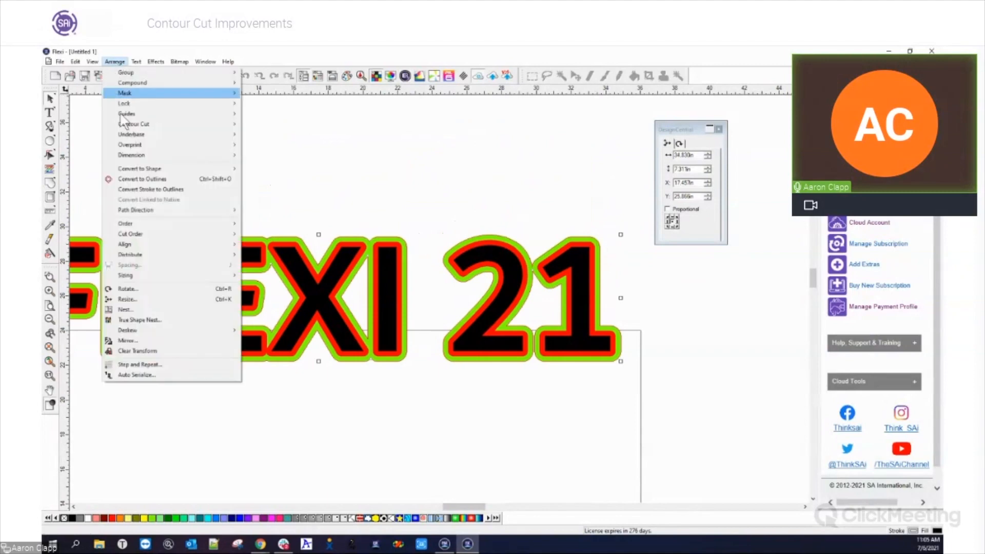
mouse_move(224, 125)
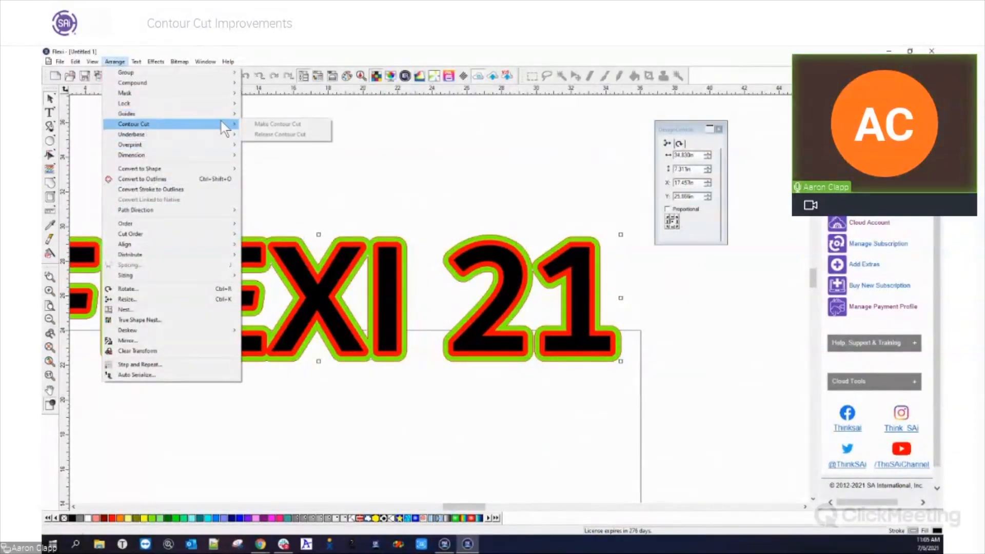
left_click(477, 205)
Ungroup the separated Lime Green outline so the FLEXI and 21 outlines are independent objects
right_click(477, 205)
left_click(463, 194)
left_click(494, 242)
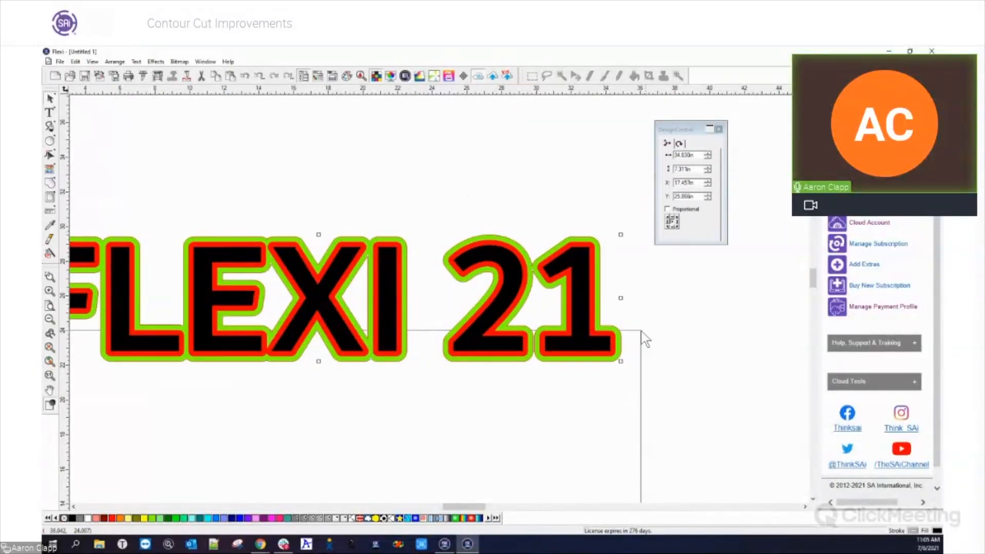
right_click(618, 336)
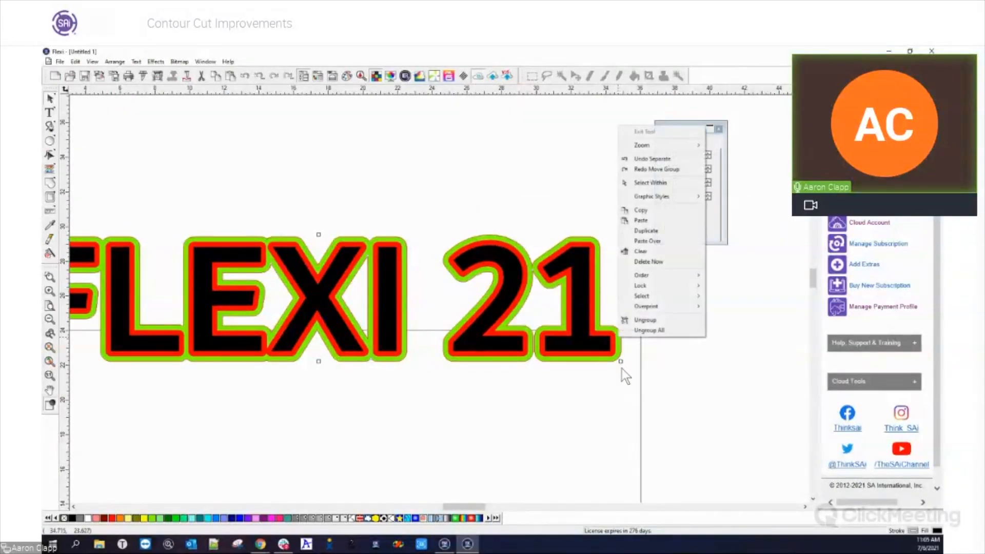
left_click(644, 320)
right_click(618, 334)
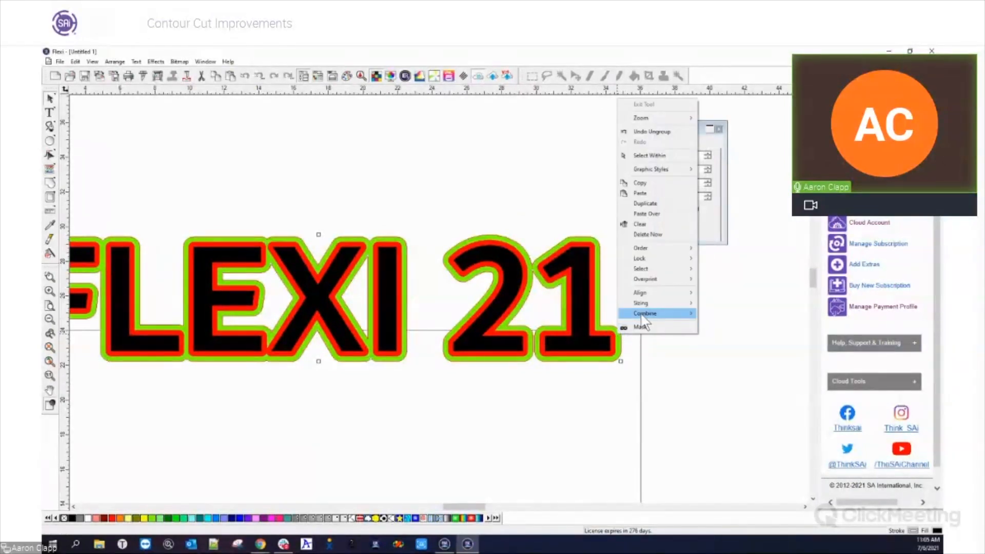
left_click(628, 345)
Convert only the Lime Green outline around 21 into a contour cut with Make Contour Cut
left_click(620, 341)
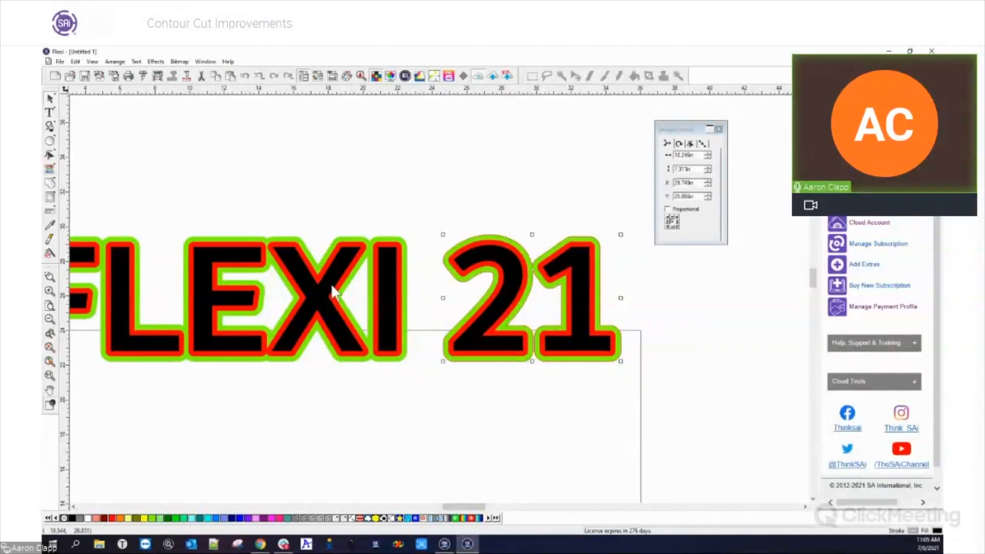
left_click(135, 61)
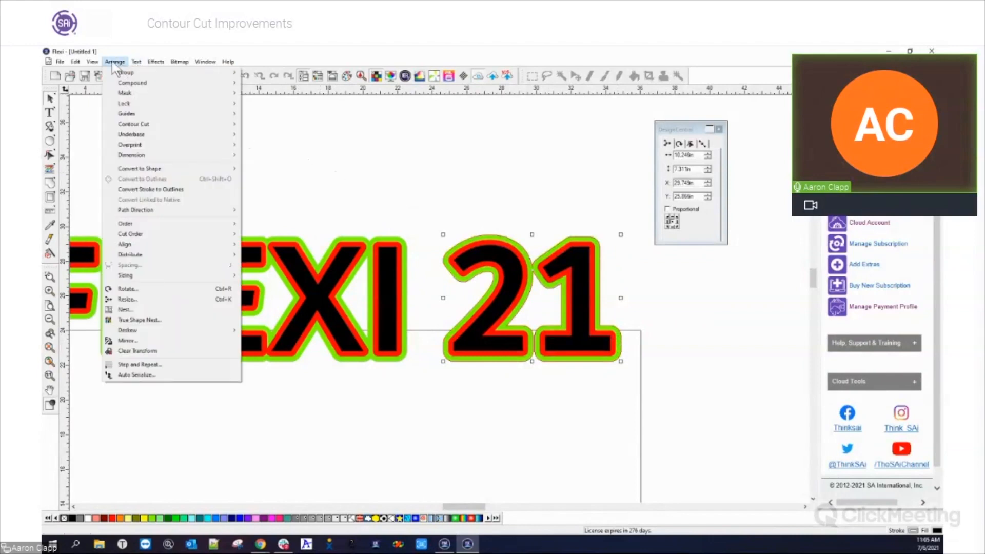
mouse_move(132, 127)
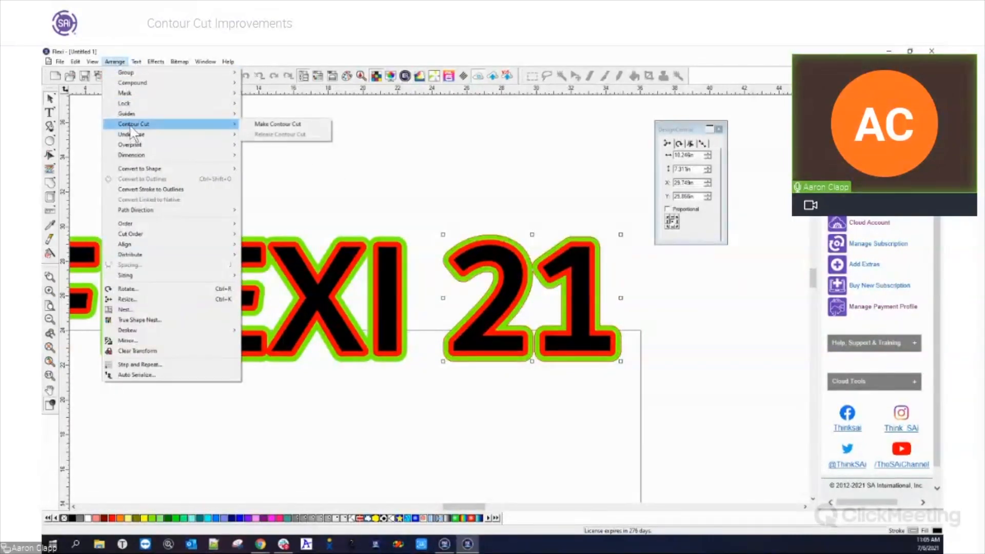
left_click(290, 125)
left_click(523, 219)
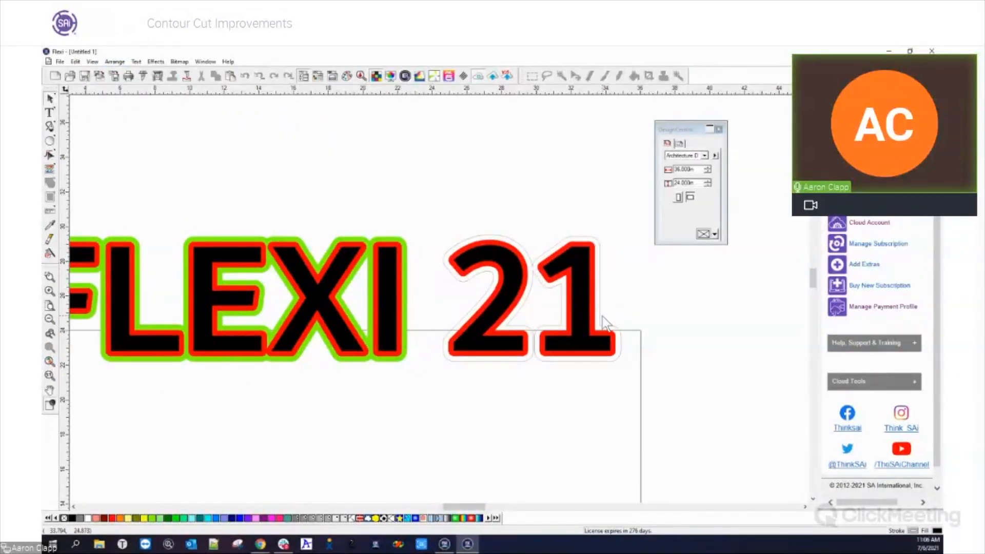
left_click(407, 279)
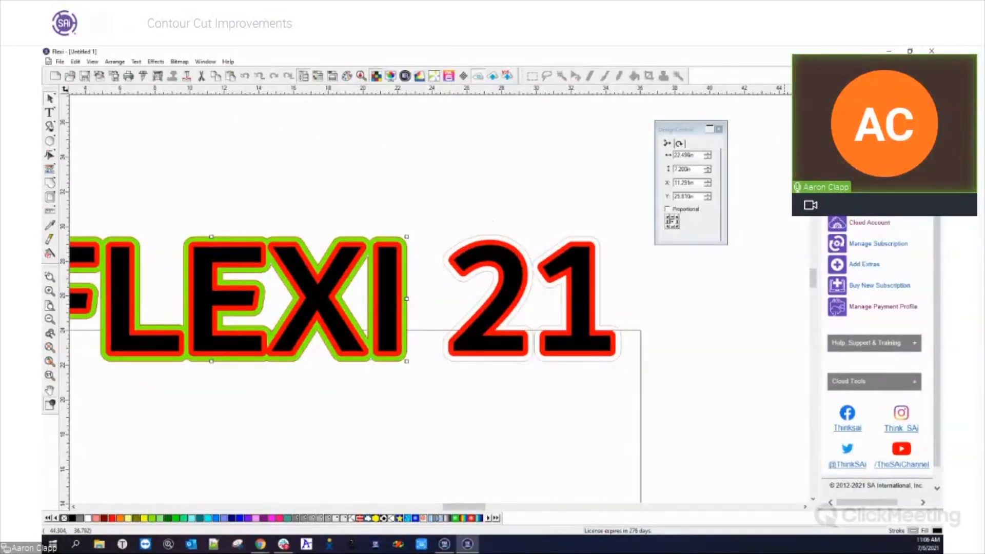
Switch to Production Manager to view the VJ-1624 job queue, and return to the FLEXI 21 drawing in Flexi
left_click(888, 51)
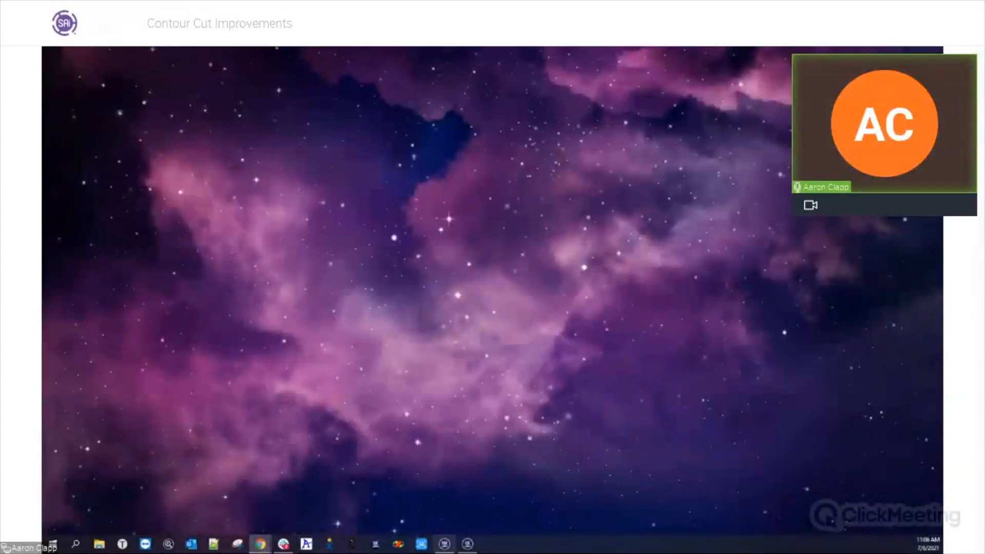
left_click(444, 544)
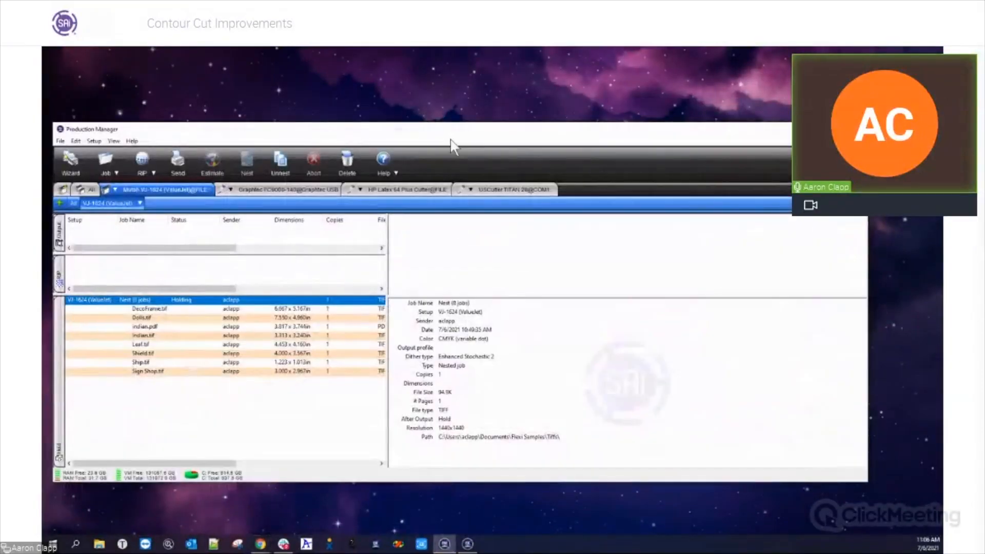
left_click_drag(453, 132, 485, 123)
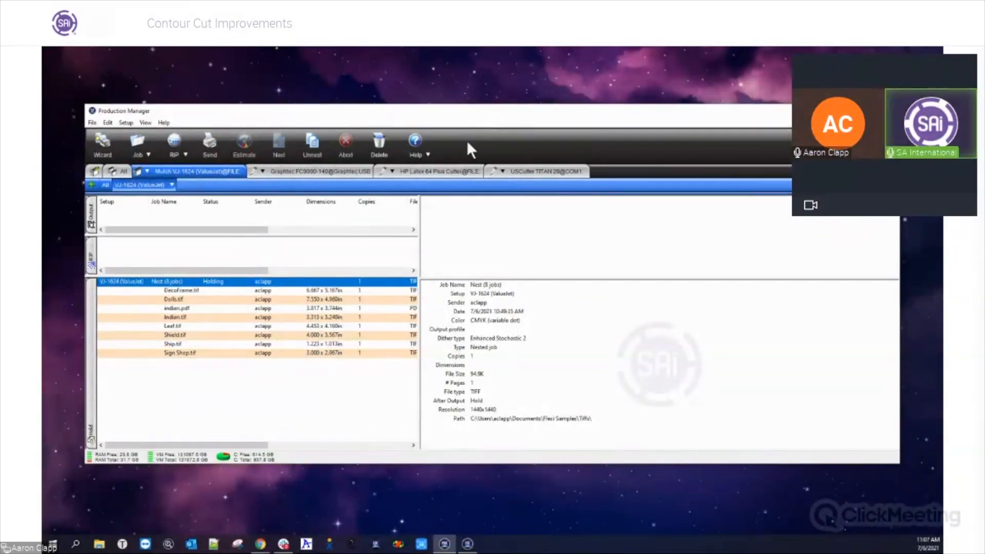
left_click(466, 543)
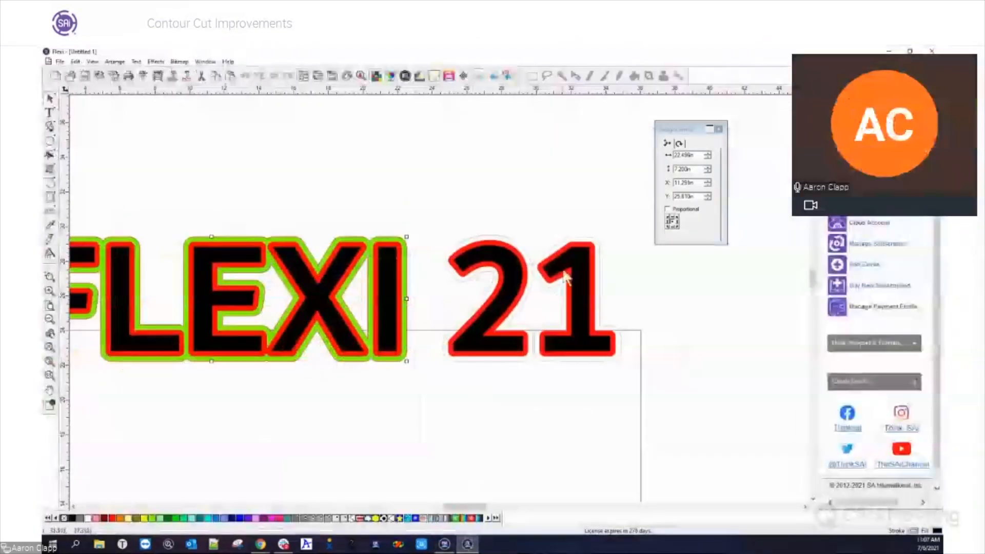
left_click(281, 189)
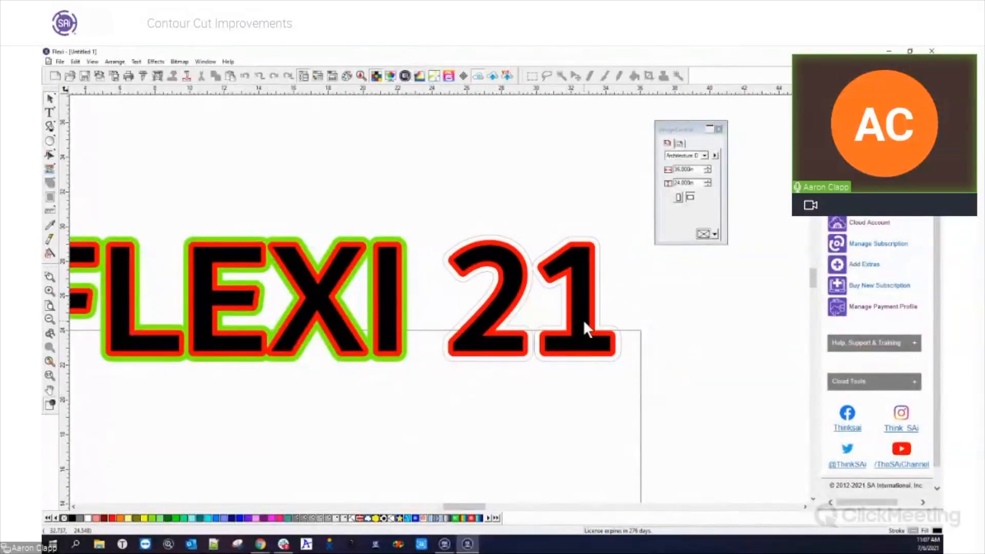
Inspect the text, the Lime Green outline around FLEXI, and the contour cut around 21 by selecting each in turn
left_click(546, 261)
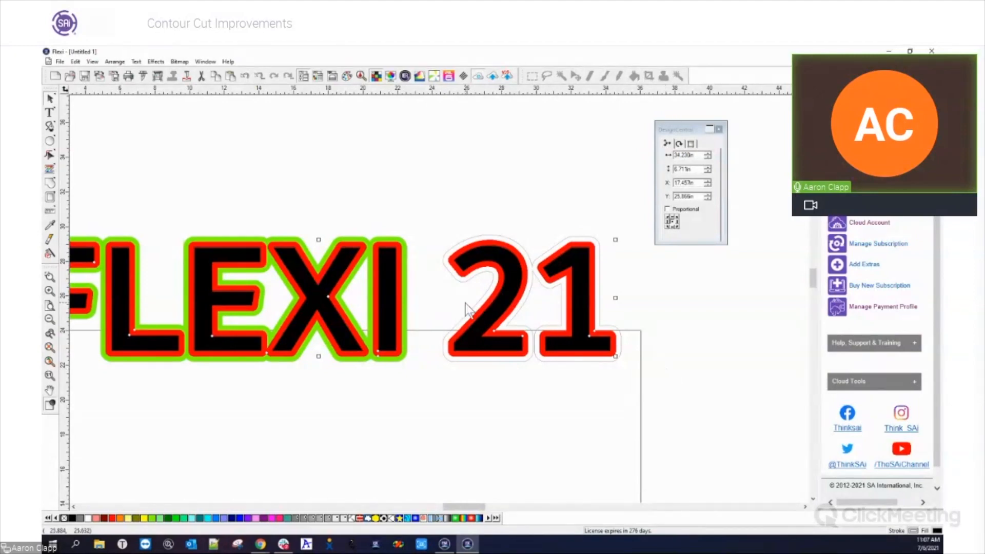
scroll(744, 313, "down", 2)
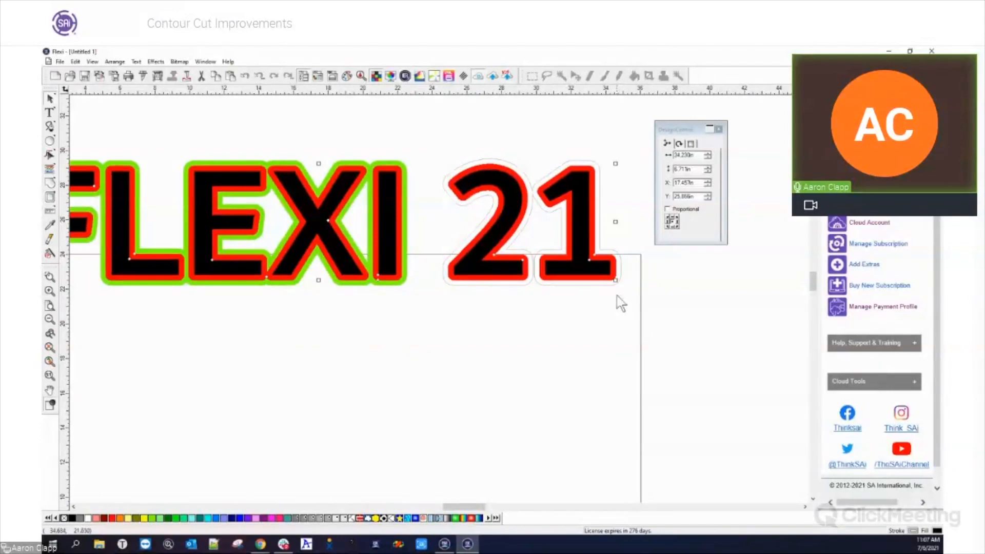
scroll(620, 298, "down", 1)
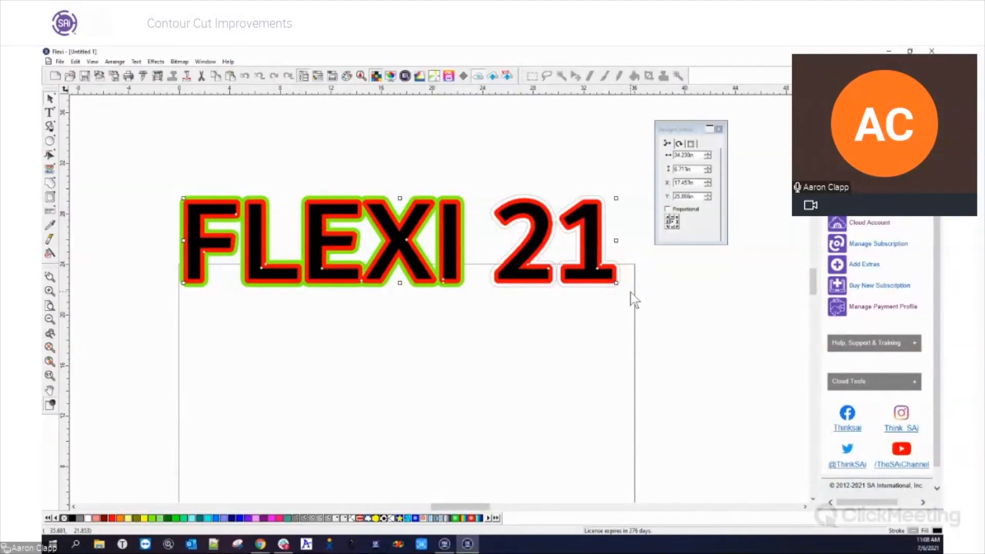
left_click(460, 285)
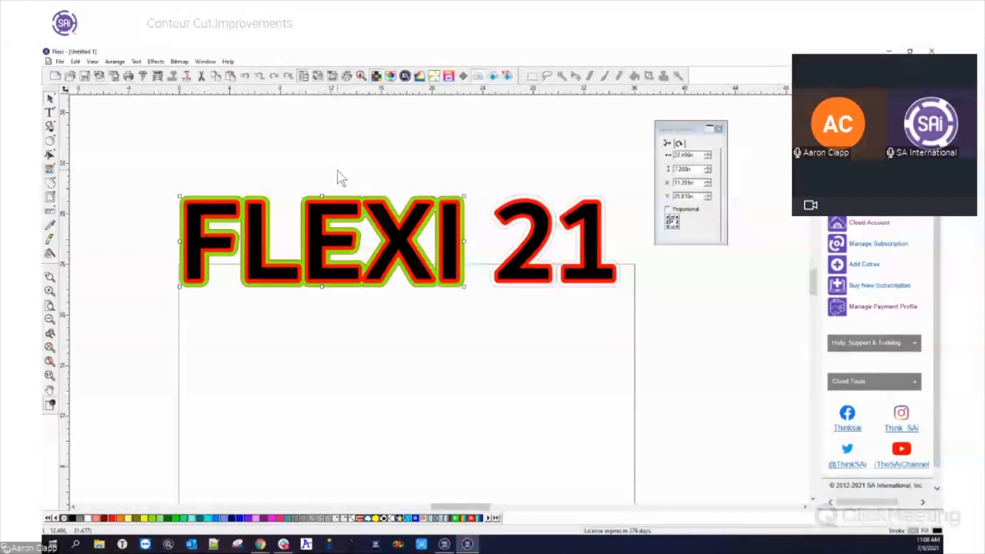
left_click(493, 227)
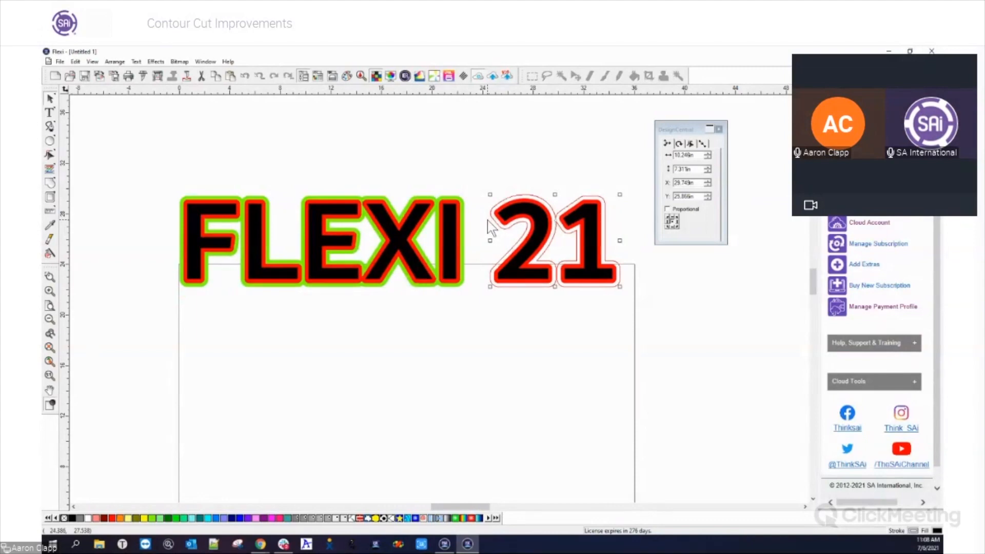
left_click(549, 343)
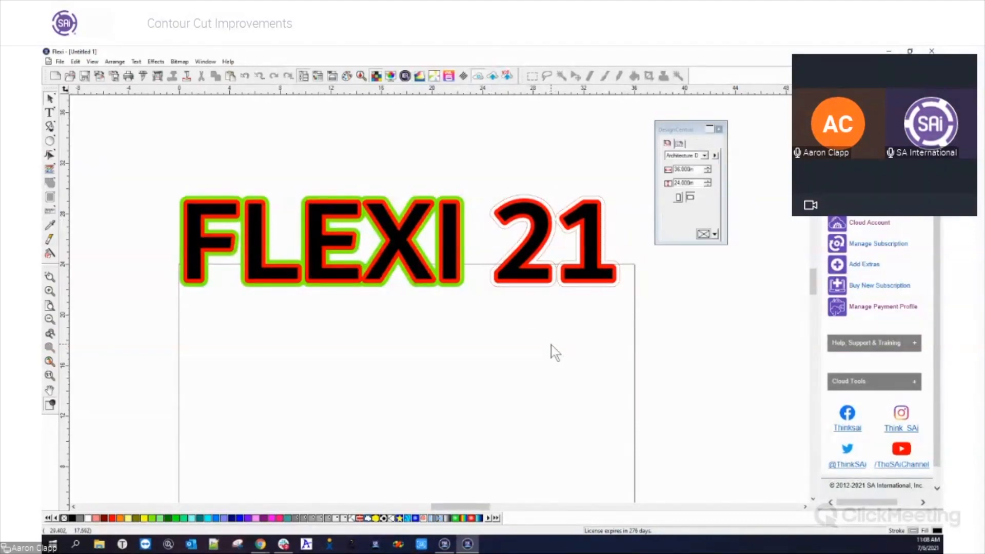